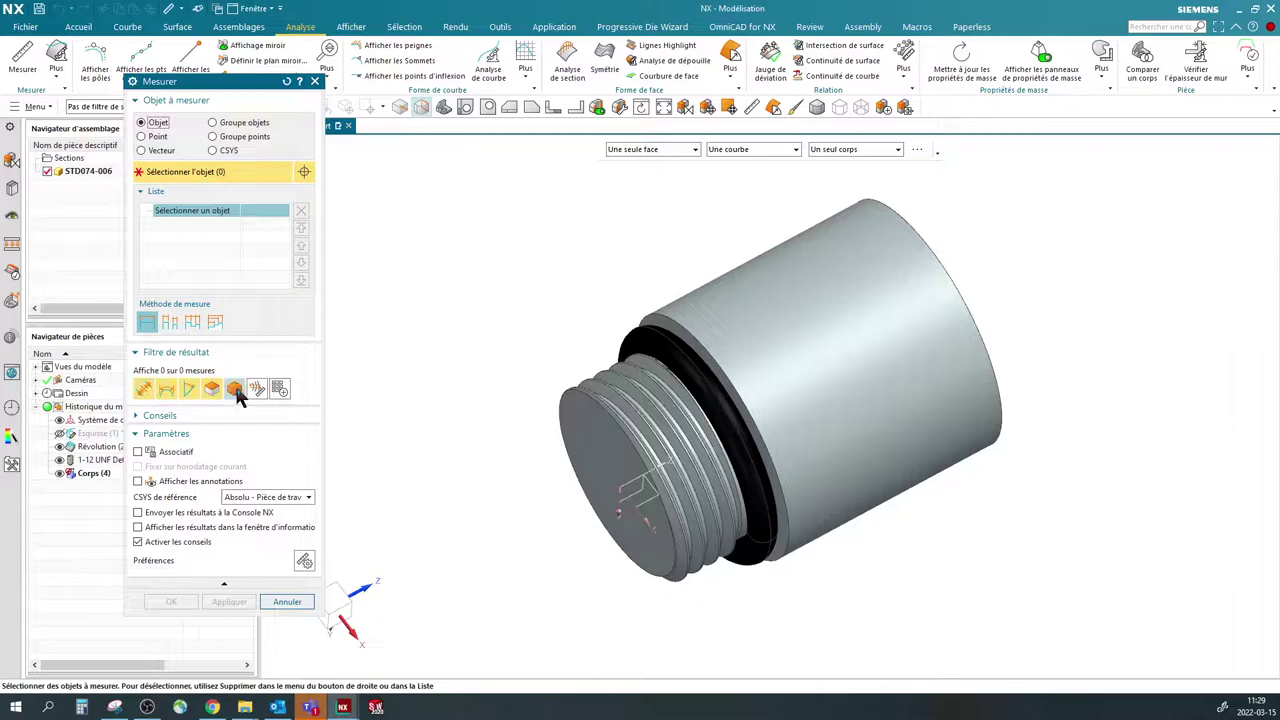
- Measure the distance between the shoulder face next to the O-ring and the flat end face of the cylindrical body
click(700, 374)
scroll(700, 374, down, 3)
middle_drag(418, 374, 520, 286)
click(795, 246)
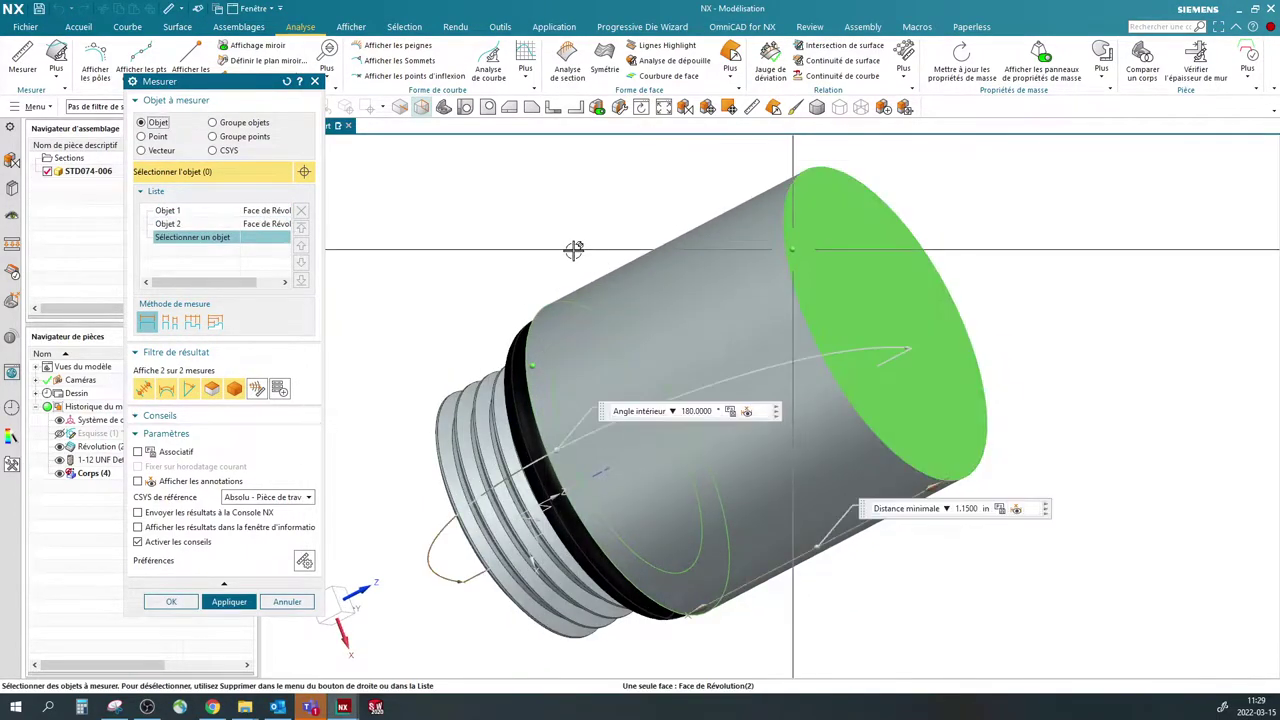
click(968, 510)
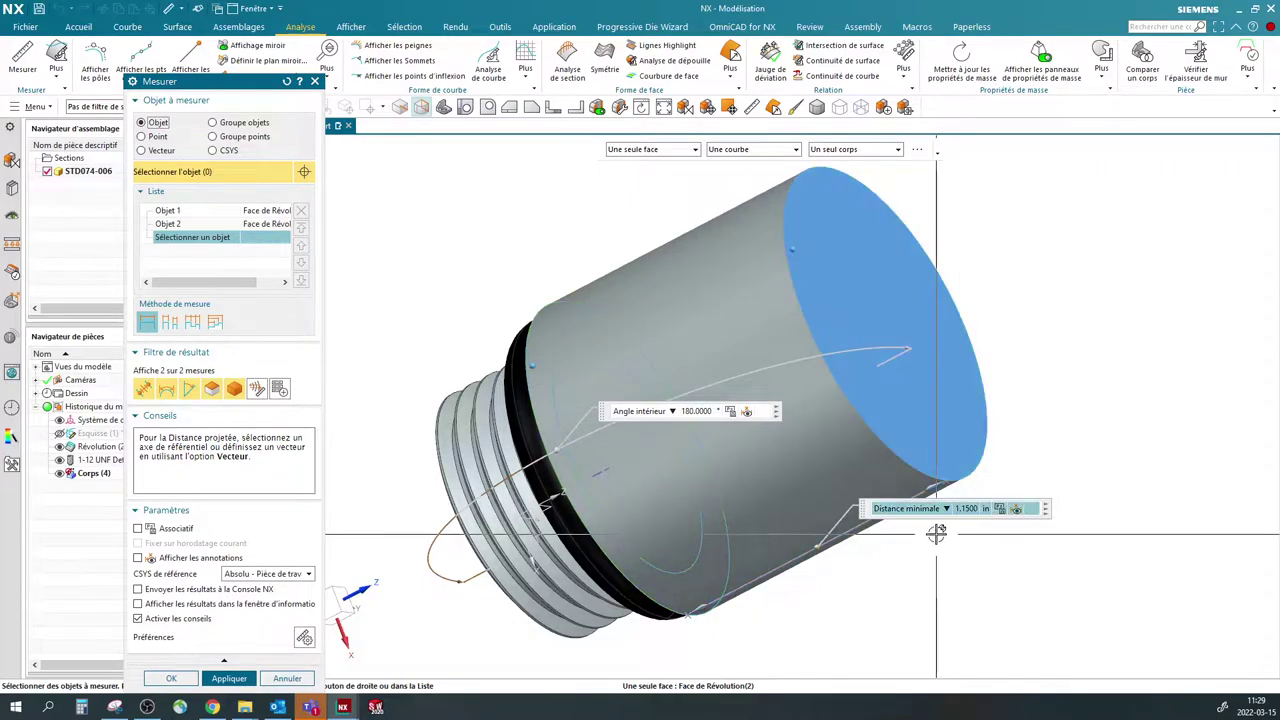
click(290, 678)
- Create an associative datum plane tangent to the large cylindrical face and parallel to the coordinate system's XZ plane, with an angle of 0°
scroll(414, 300, down, 3)
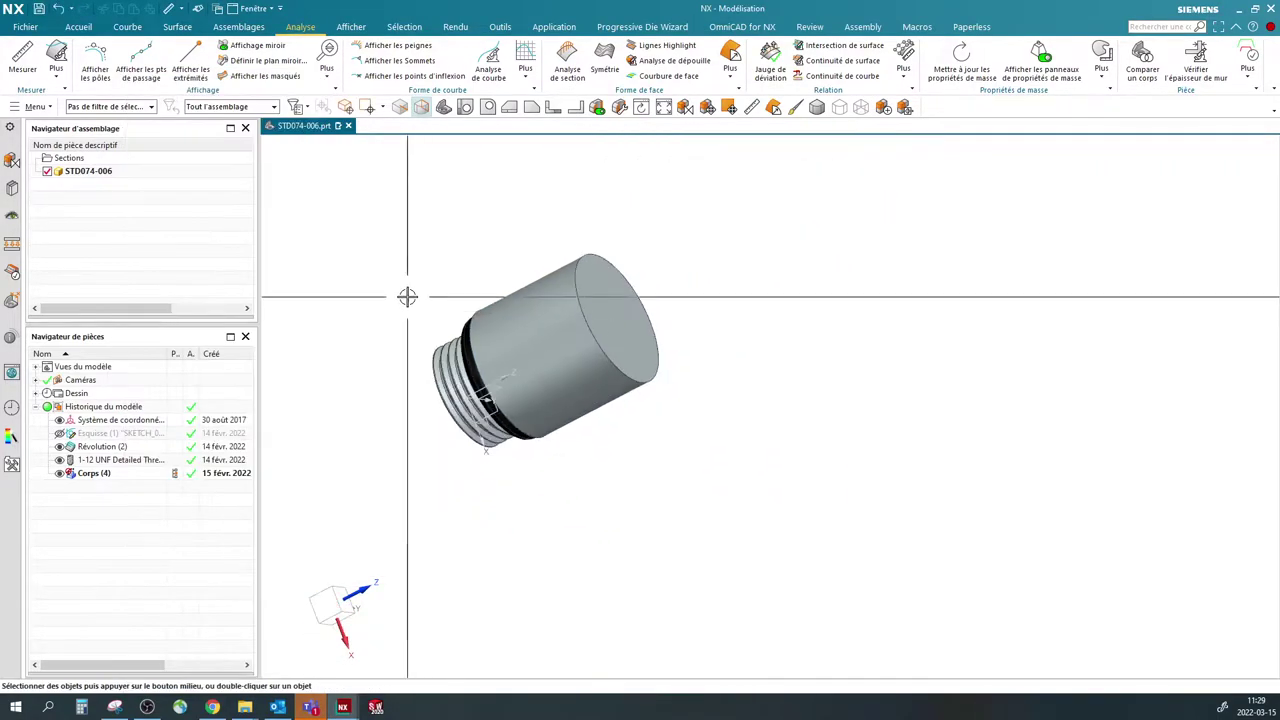
click(78, 27)
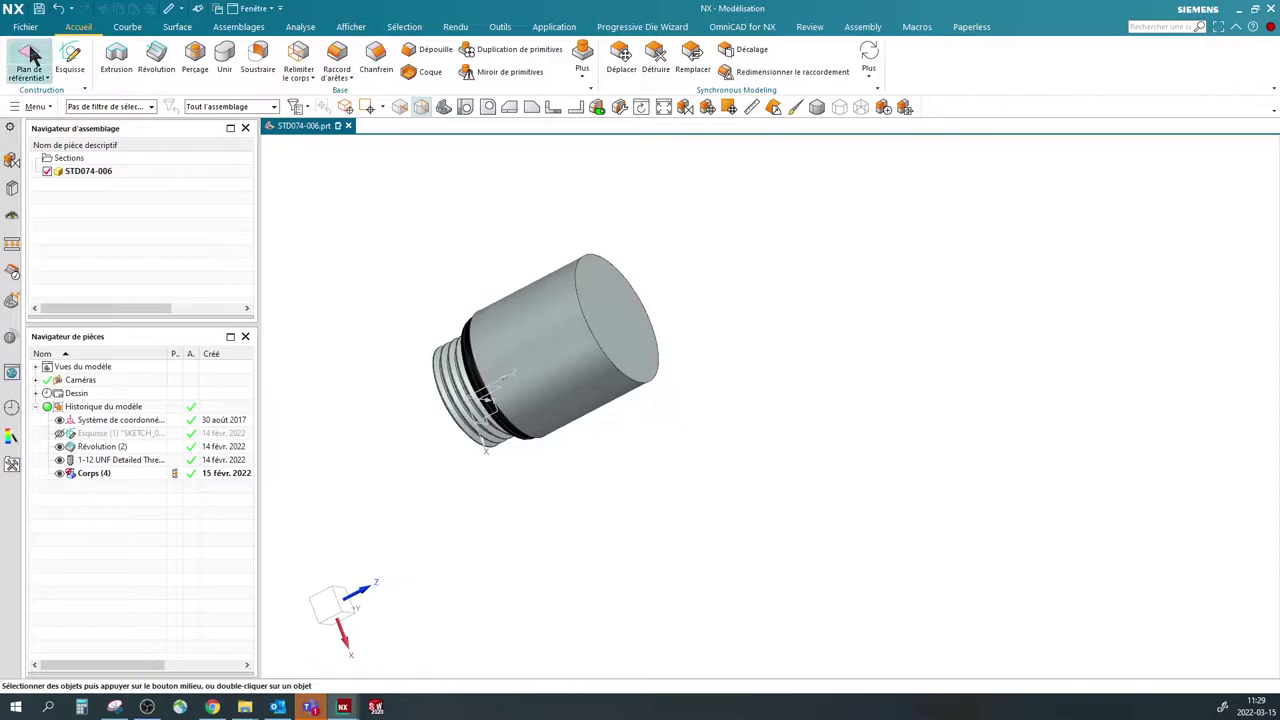
middle_drag(429, 260, 467, 308)
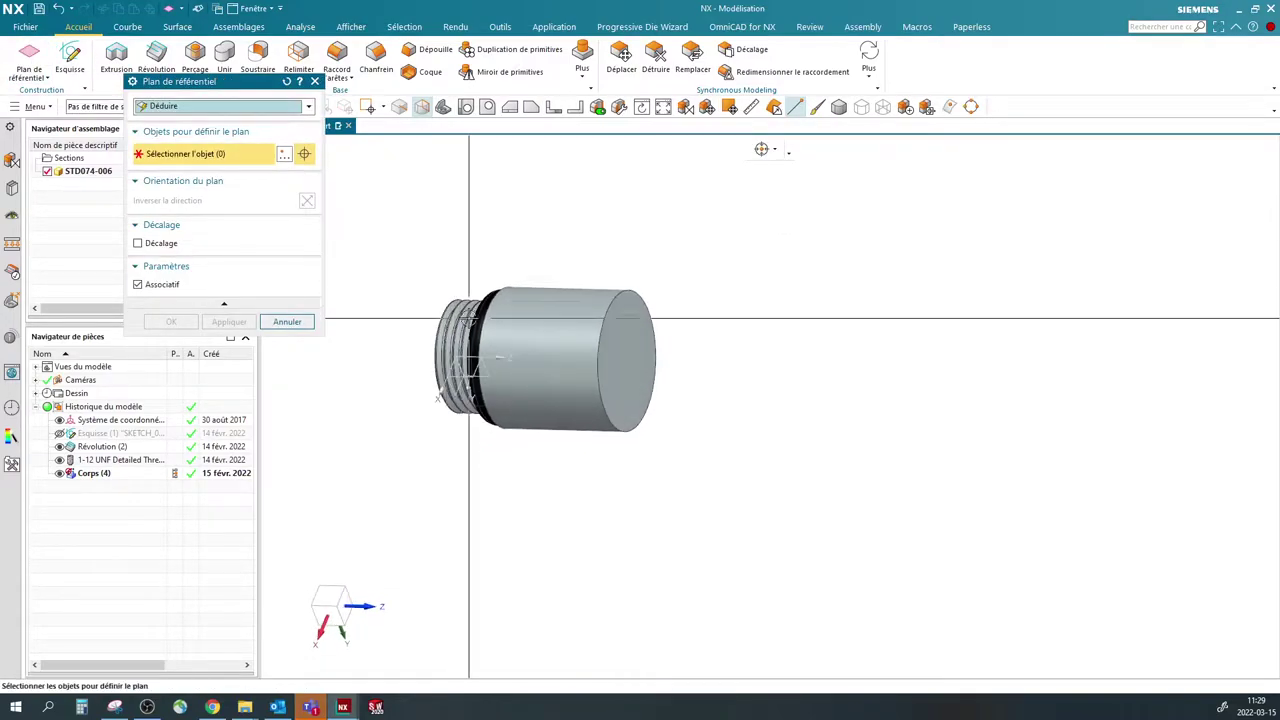
scroll(470, 385, up, 3)
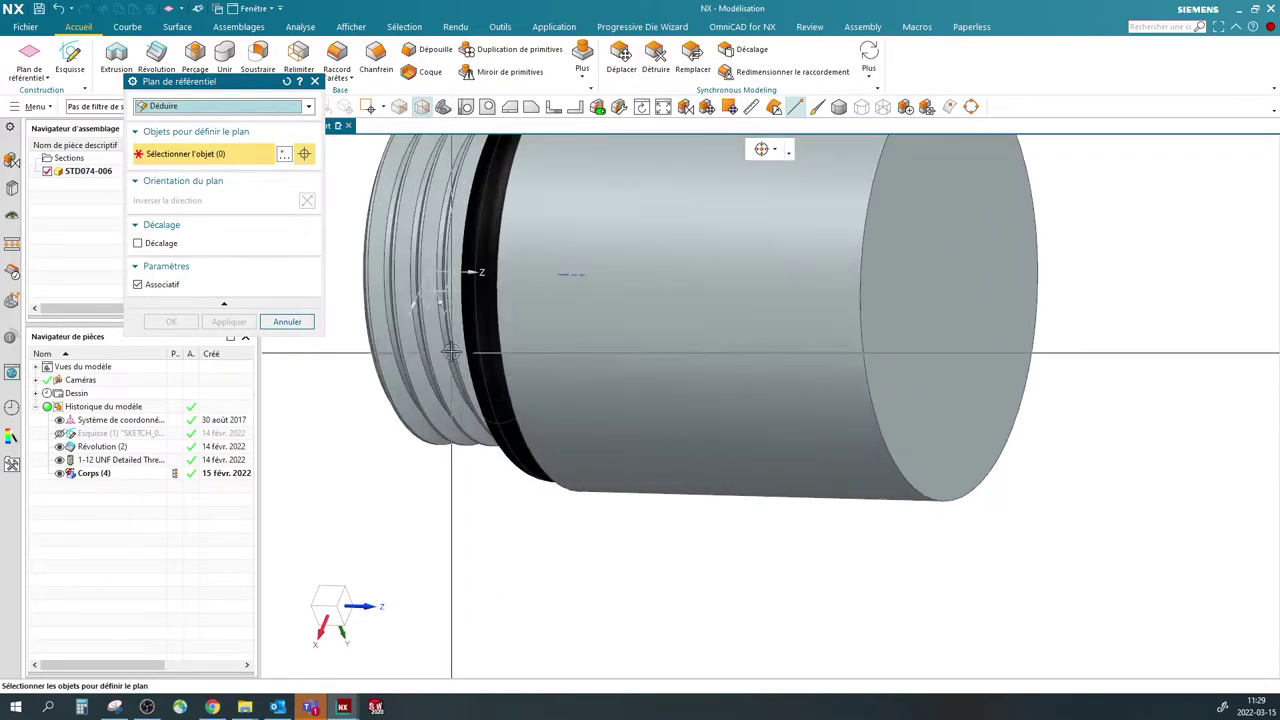
click(428, 290)
scroll(428, 290, down, 1)
click(600, 237)
scroll(490, 300, down, 2)
middle_drag(490, 300, 388, 422)
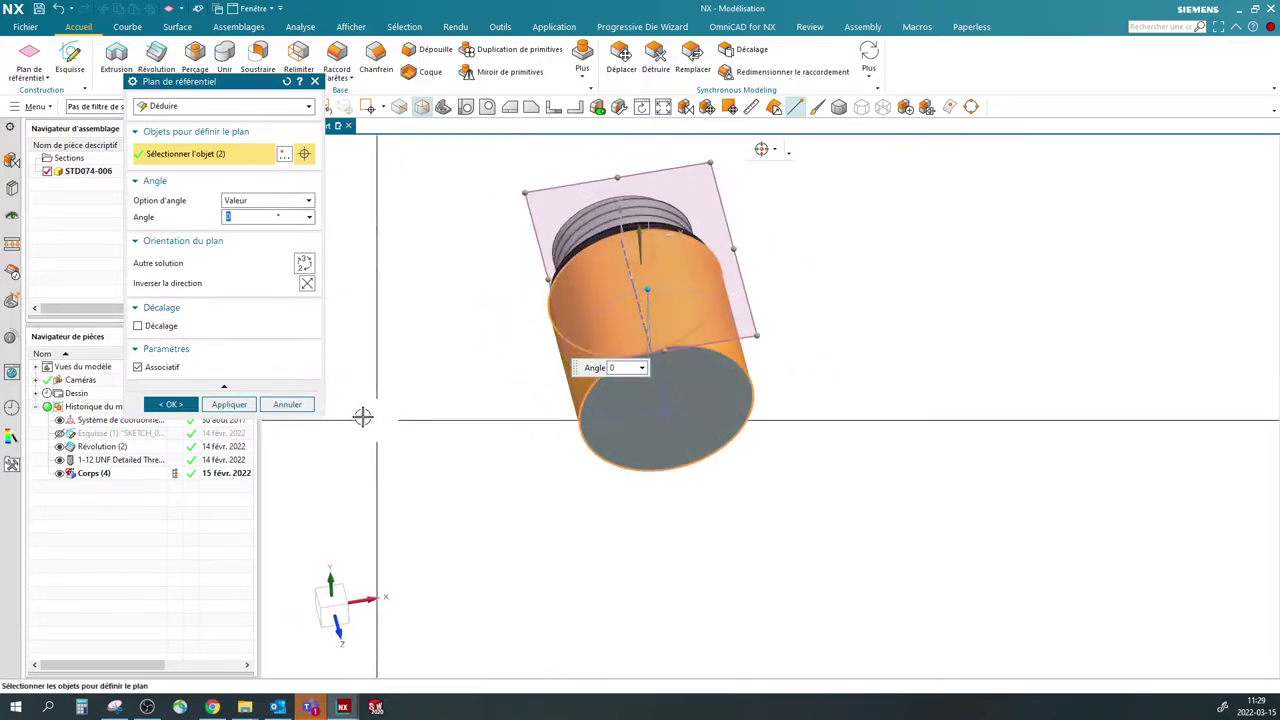
click(172, 404)
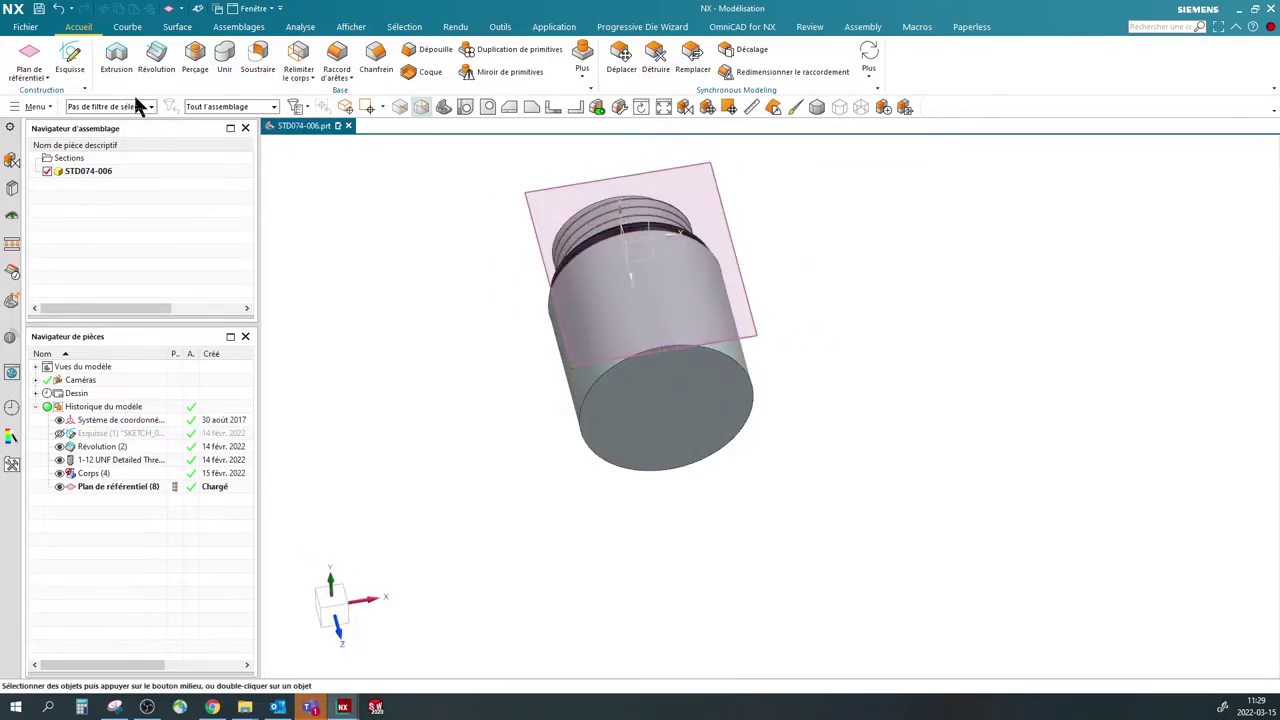
- Create a sketch on the new tangent datum plane and orient the view normal to it
click(68, 50)
mouse_move(423, 220)
middle_down()
mouse_move(497, 314)
mouse_move(489, 332)
mouse_move(503, 317)
mouse_move(483, 286)
mouse_move(552, 221)
middle_up()
click(604, 198)
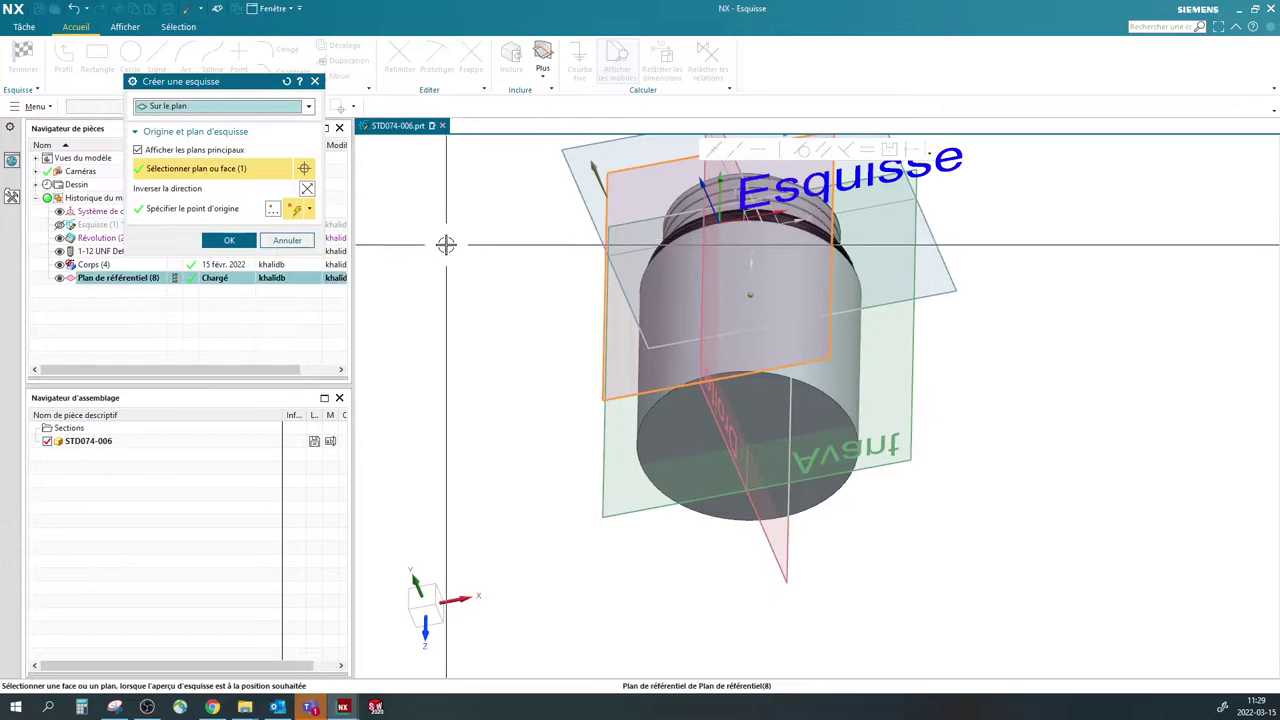
click(246, 238)
mouse_move(640, 297)
middle_down()
mouse_move(689, 280)
mouse_move(640, 270)
middle_up()
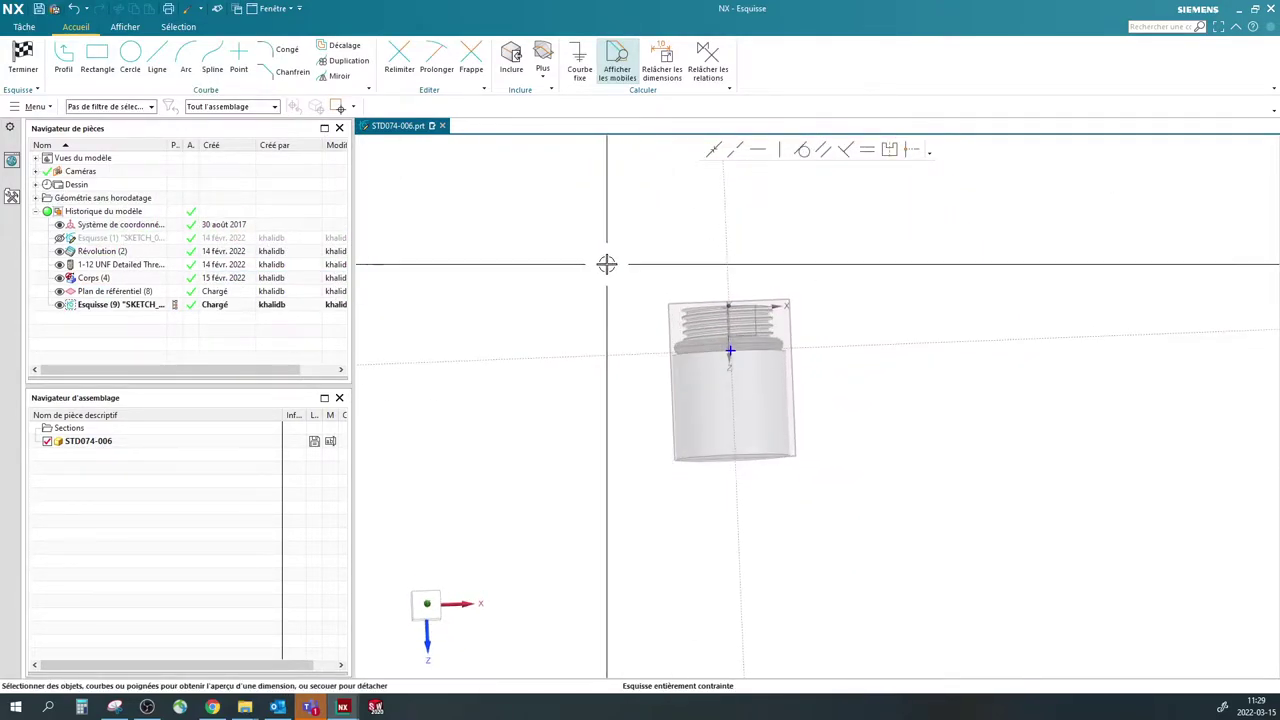
key(F8)
- Sketch a horizontal reference line across the body about 0.55 in below the sketch origin and centre it on the vertical axis
scroll(757, 420, up, 4)
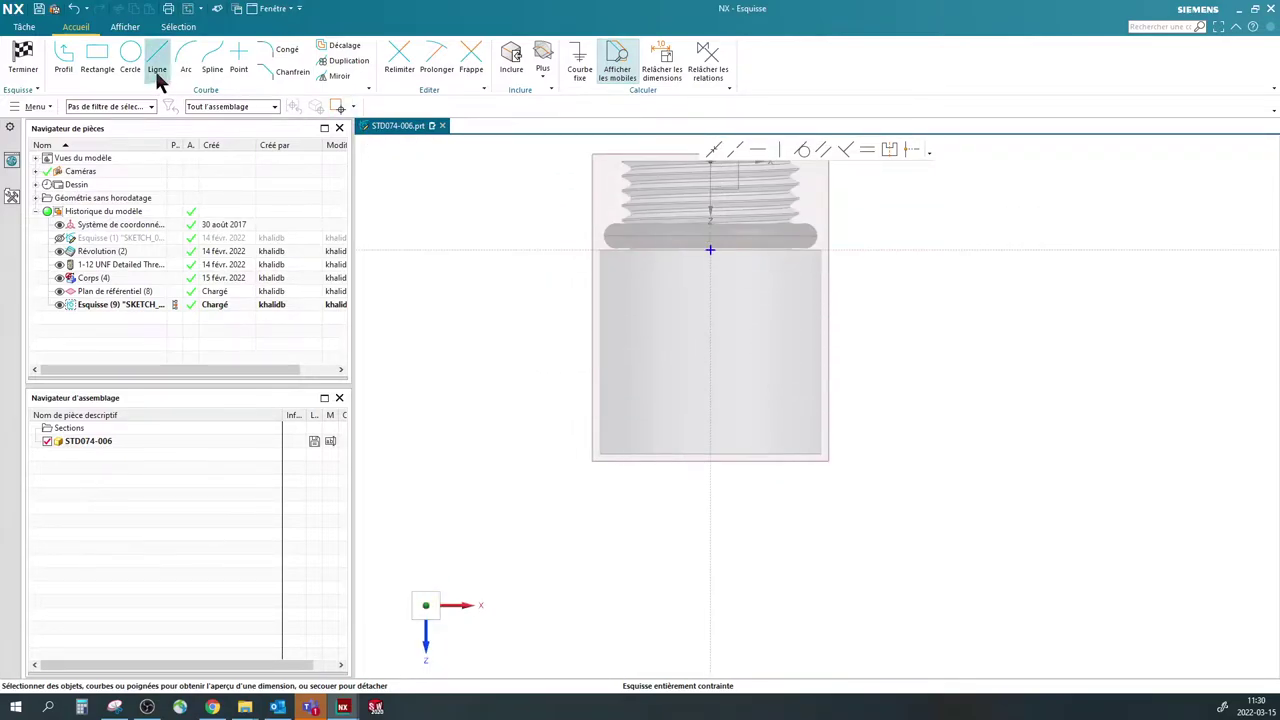
click(638, 346)
click(791, 345)
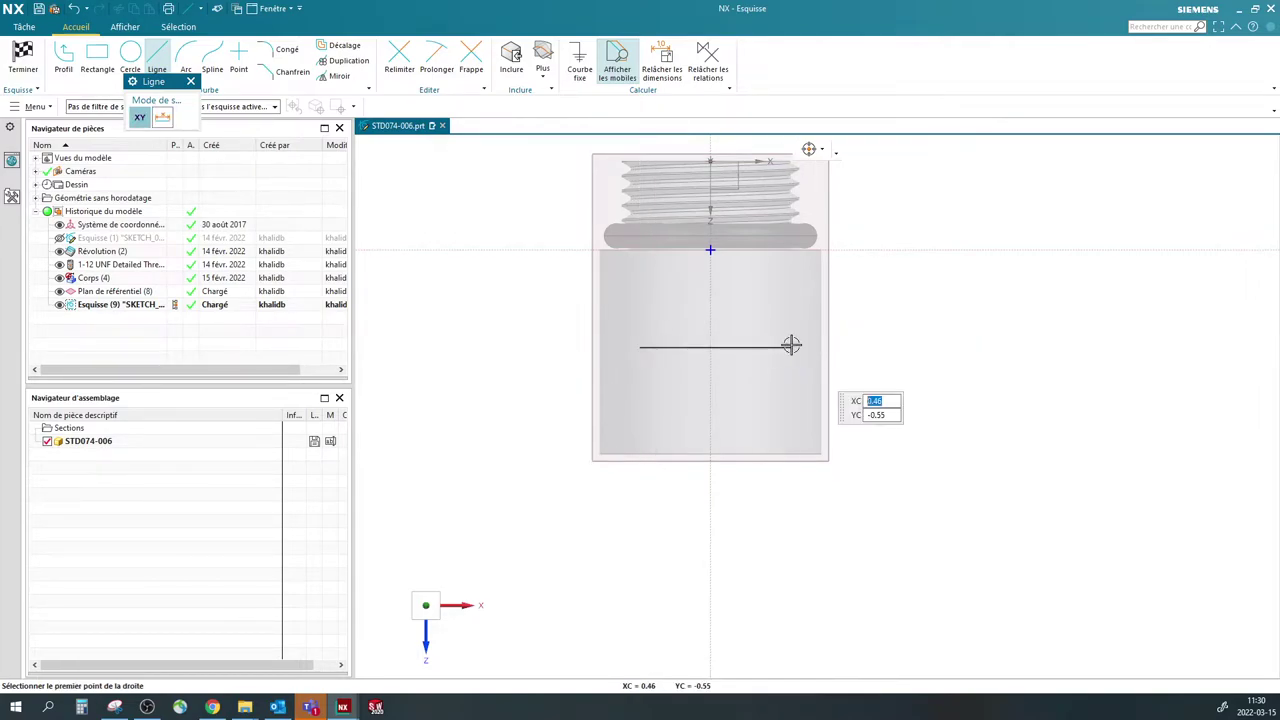
key(Escape)
right_click(778, 340)
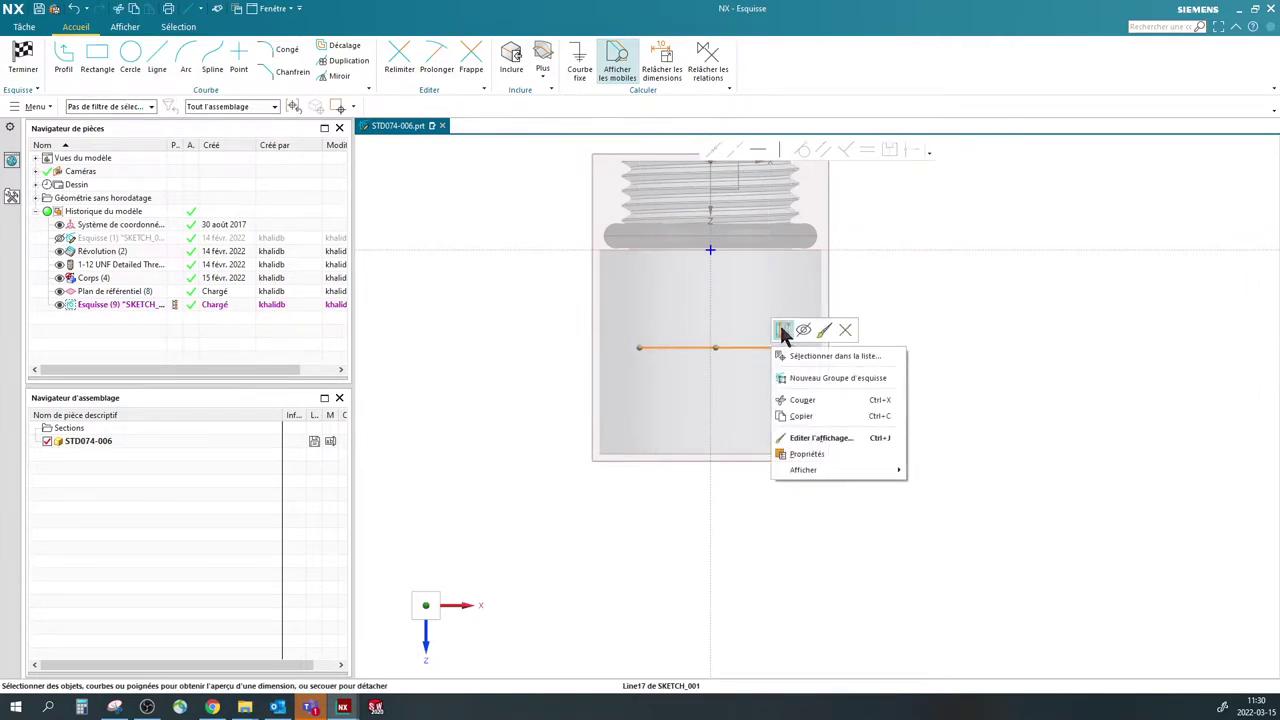
click(783, 331)
click(710, 331)
- Dimension the reference line from the horizontal axis at 1.15/2 in without scaling the sketch, and place the dimension outside the part
mouse_move(541, 232)
mouse_down()
mouse_move(720, 251)
mouse_move(689, 220)
mouse_move(743, 271)
mouse_move(729, 347)
mouse_move(748, 317)
mouse_move(711, 294)
mouse_move(748, 296)
mouse_up()
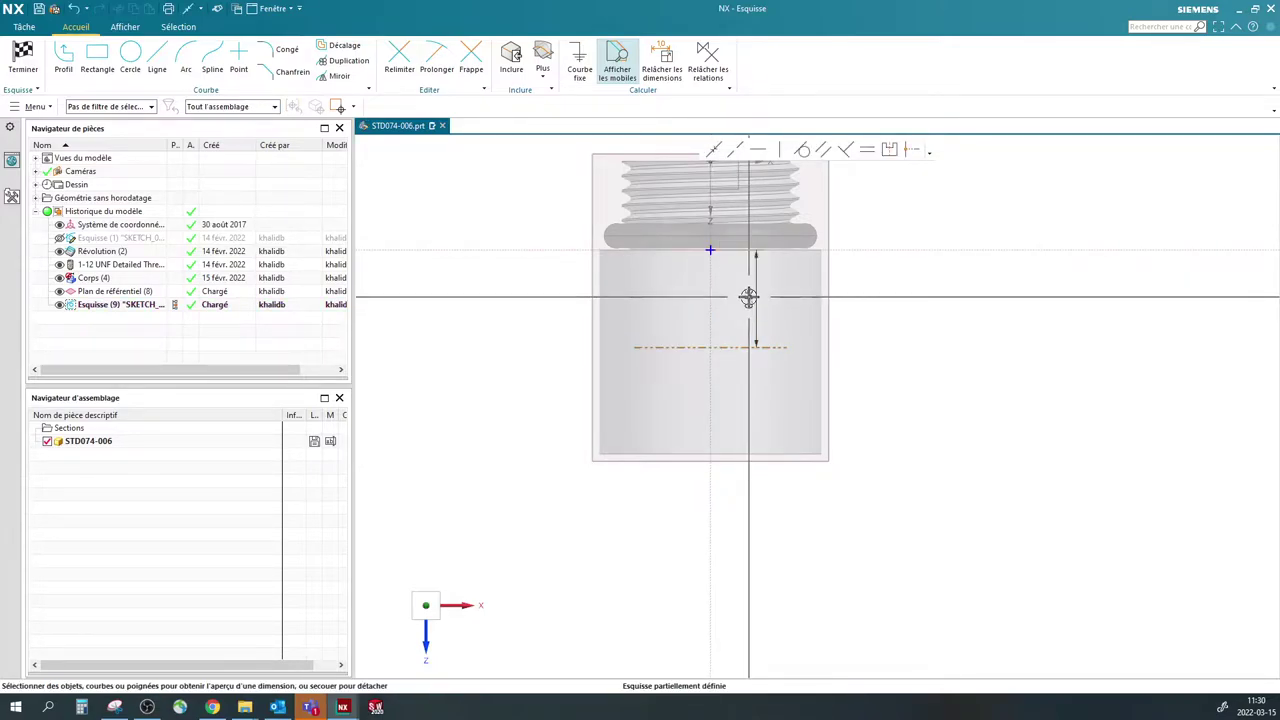
click(748, 296)
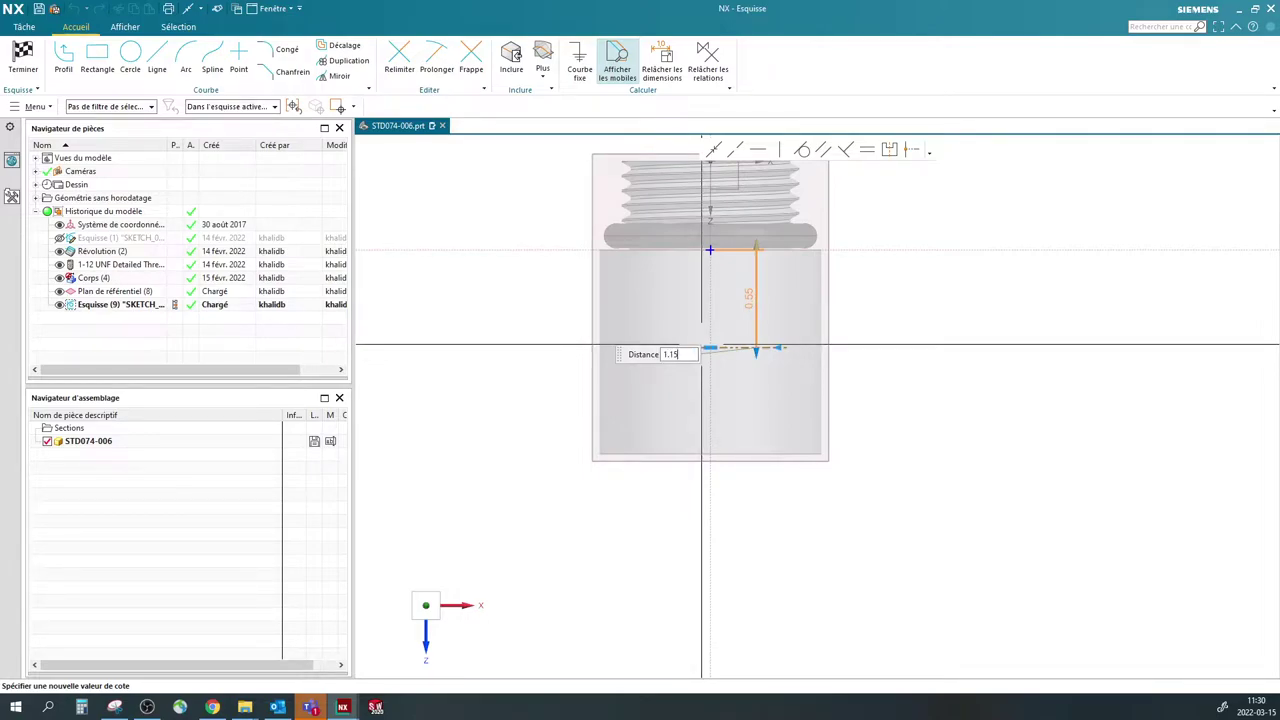
key(Return)
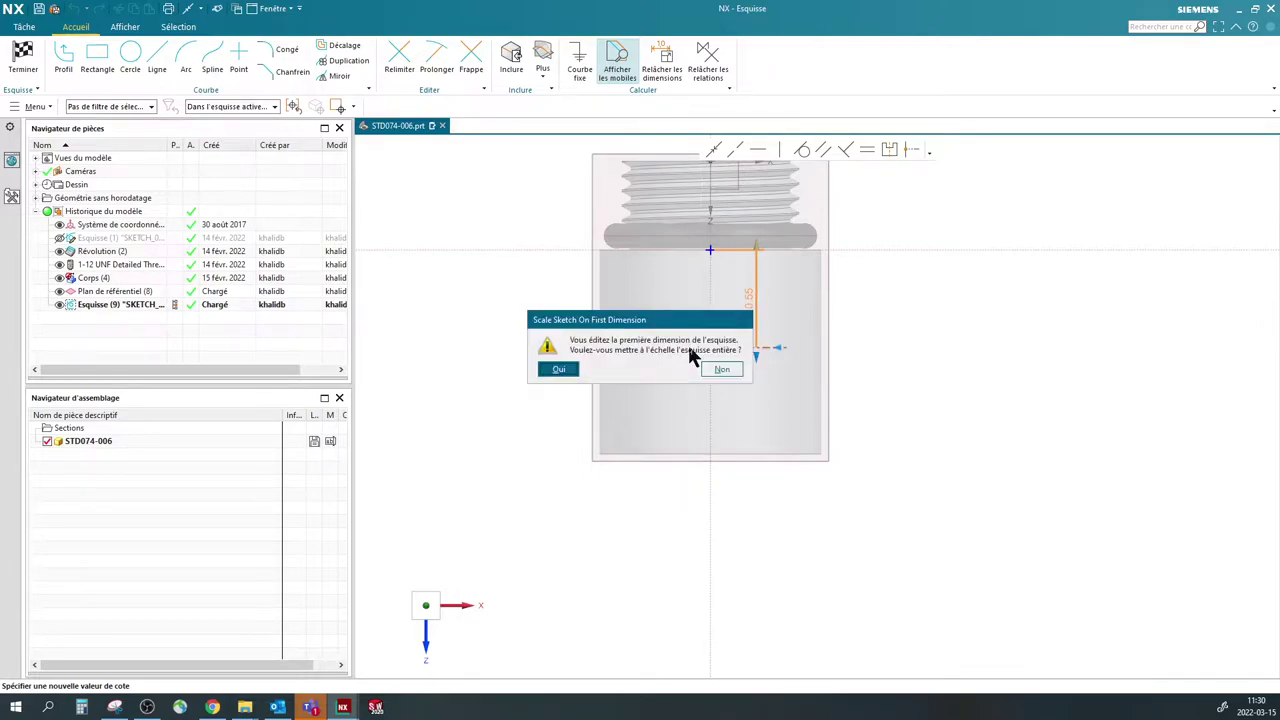
click(721, 369)
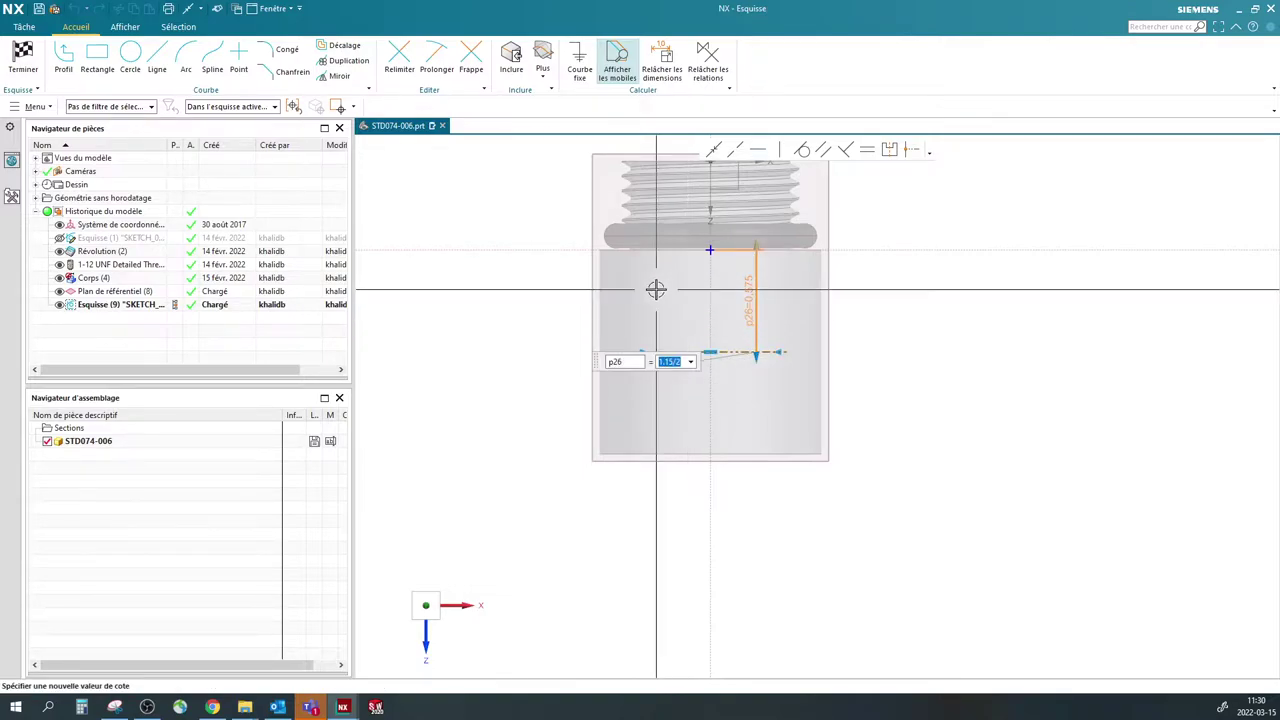
key(Return)
drag(746, 306, 918, 312)
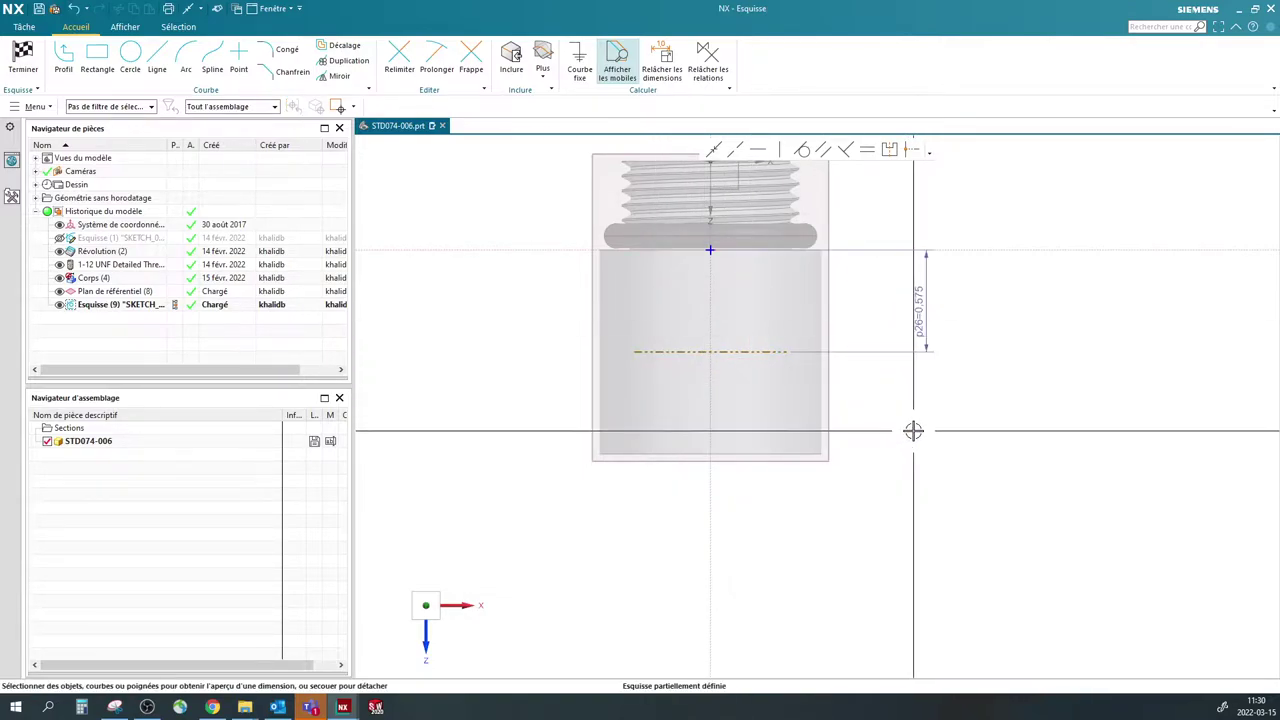
- Draw a diagonal line across the whole body and make its midpoint coincident with the reference line's midpoint
click(157, 55)
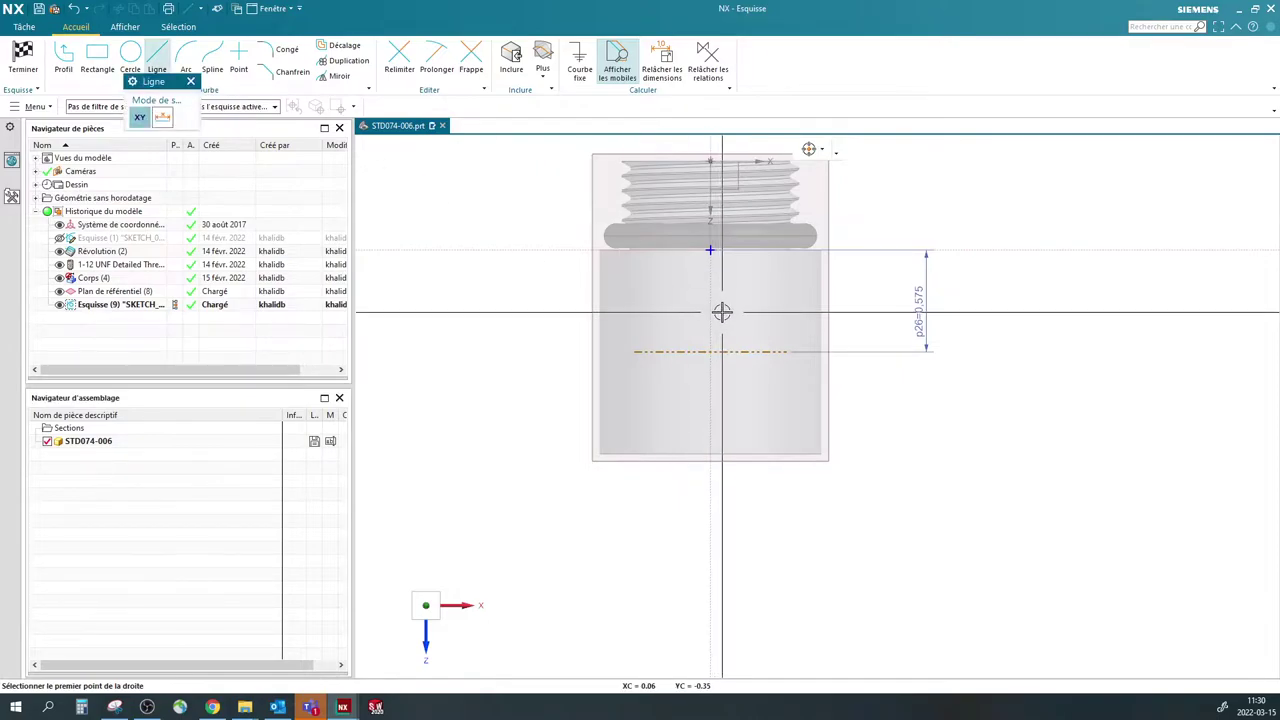
scroll(816, 360, down, 1)
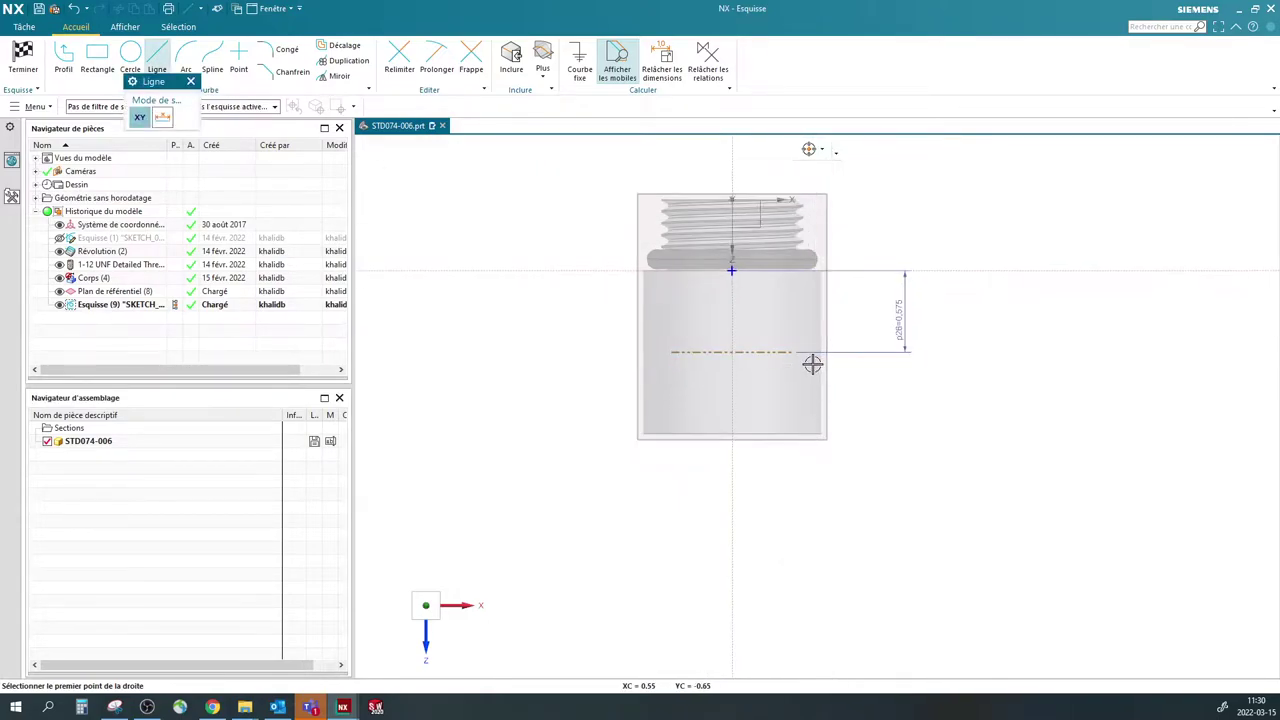
click(832, 221)
click(654, 484)
scroll(732, 360, up, 2)
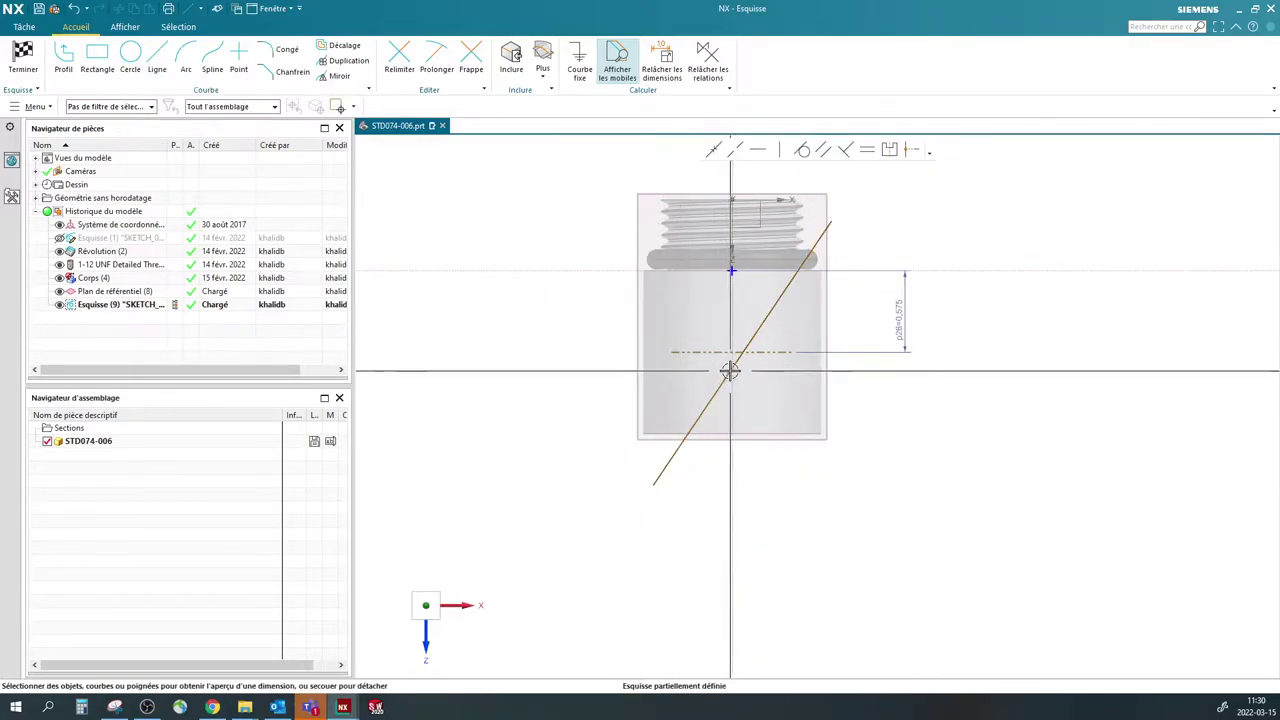
scroll(736, 352, up, 2)
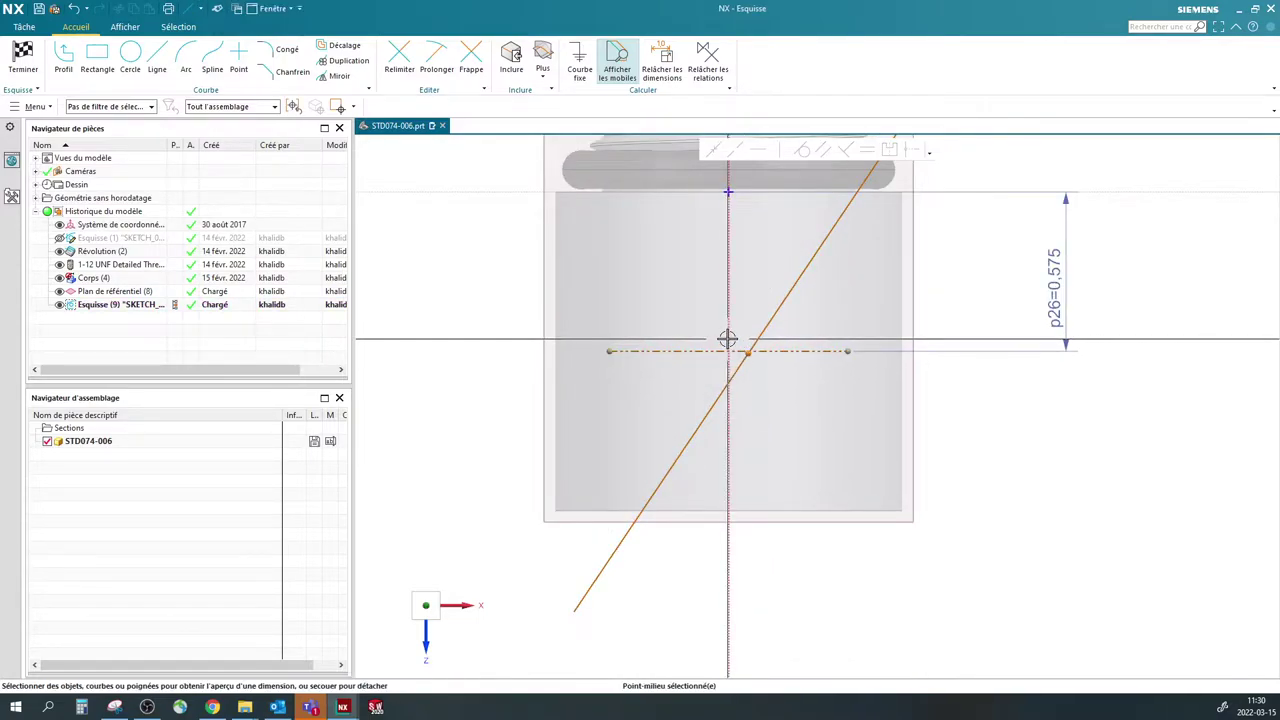
click(735, 350)
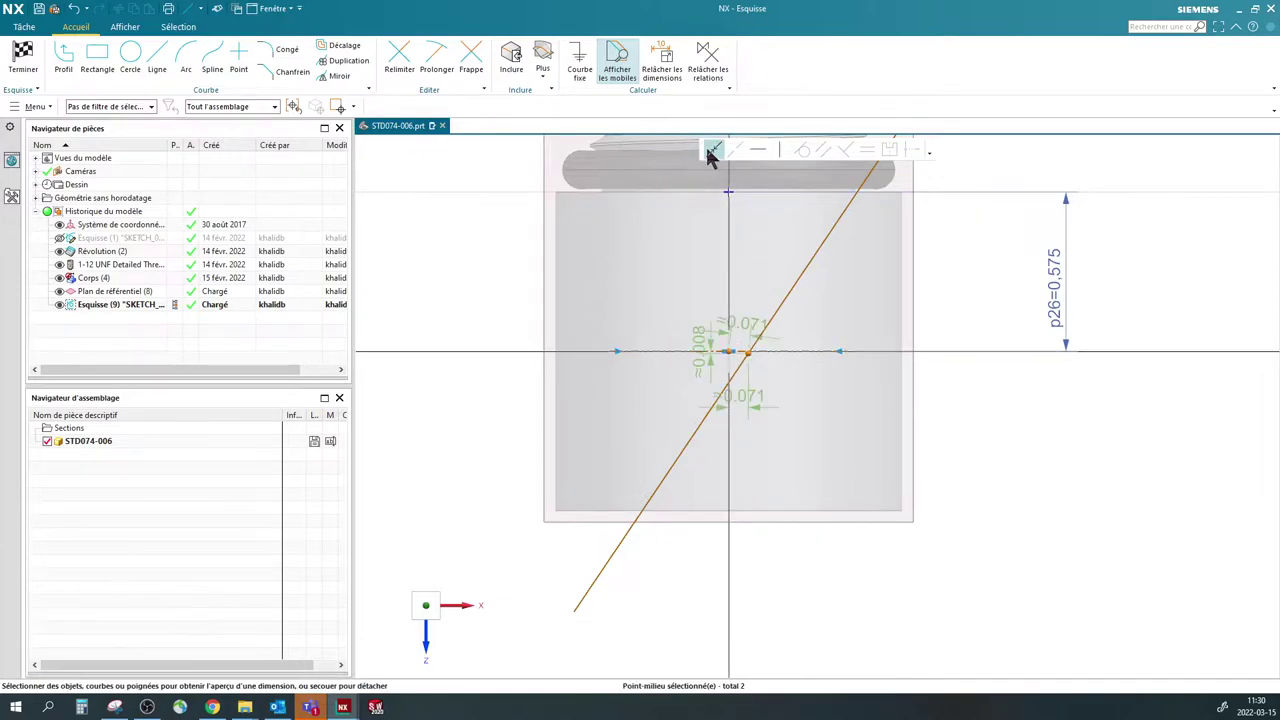
key(Escape)
- Set the angle between the diagonal line and the vertical axis to 30° and finish the sketch
scroll(568, 330, down, 3)
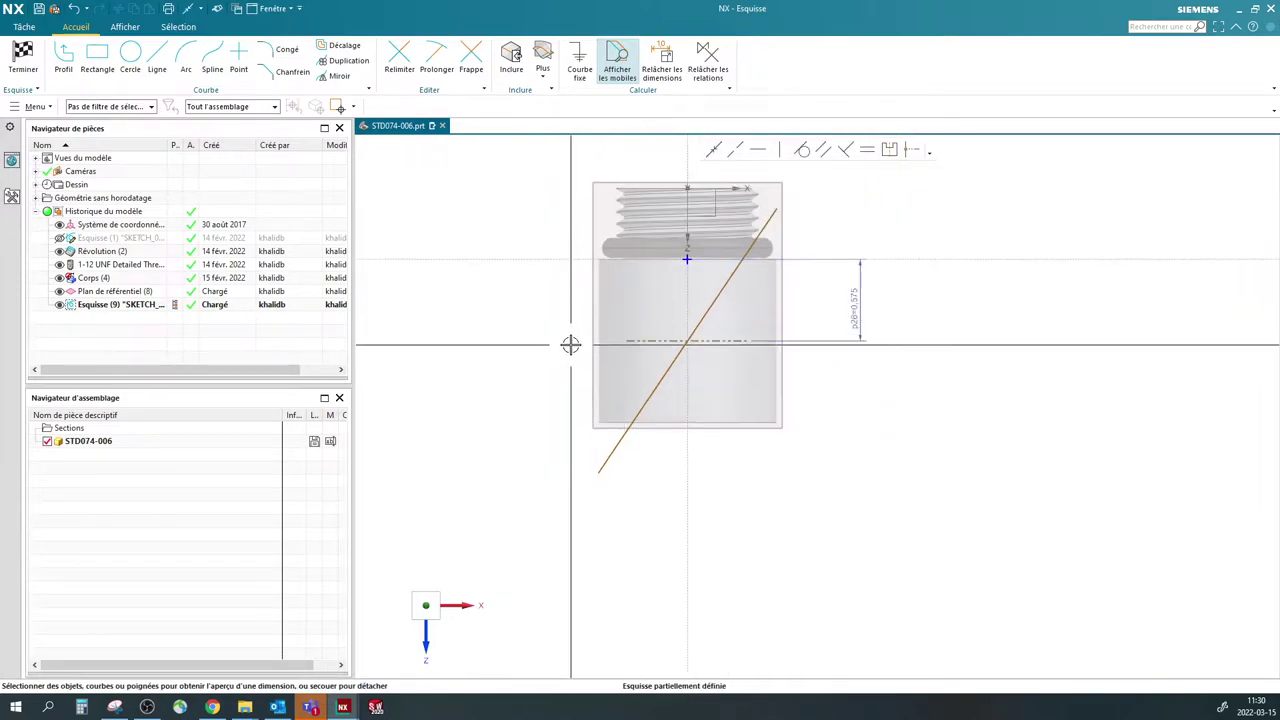
mouse_move(569, 345)
mouse_down()
mouse_move(506, 289)
mouse_move(662, 374)
mouse_move(686, 374)
mouse_move(678, 383)
mouse_up()
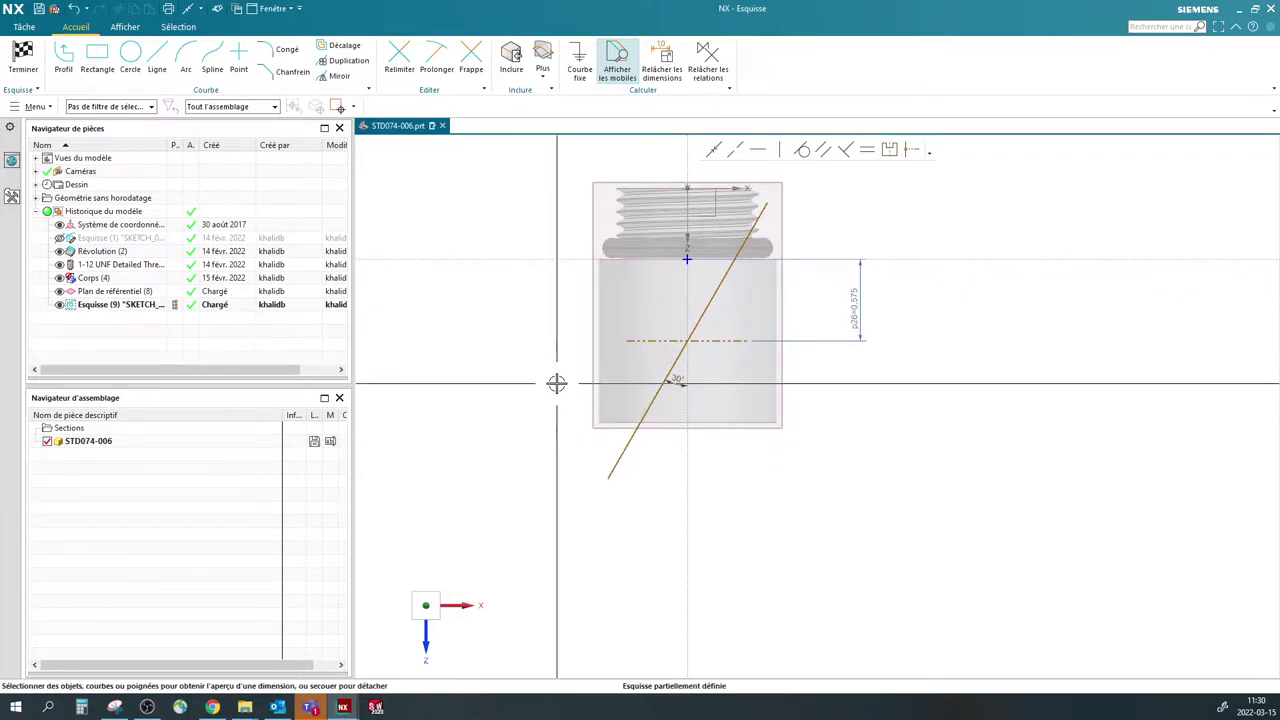
scroll(557, 383, down, 1)
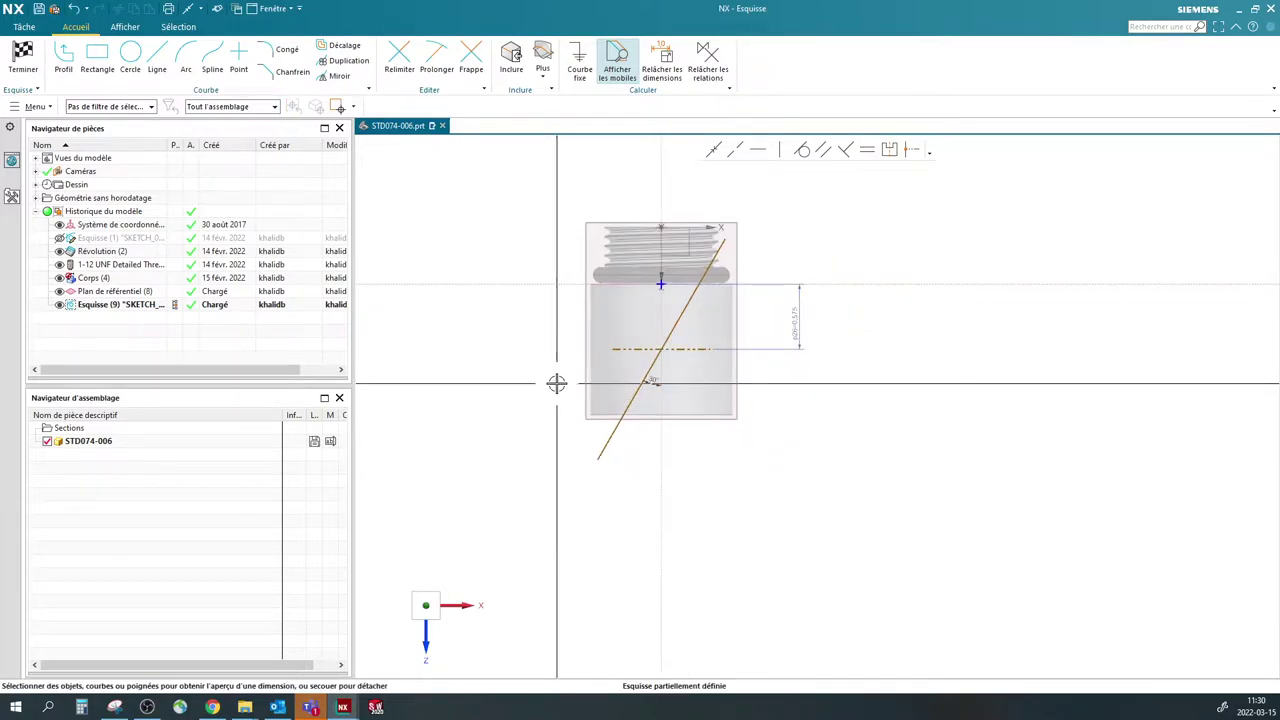
click(28, 66)
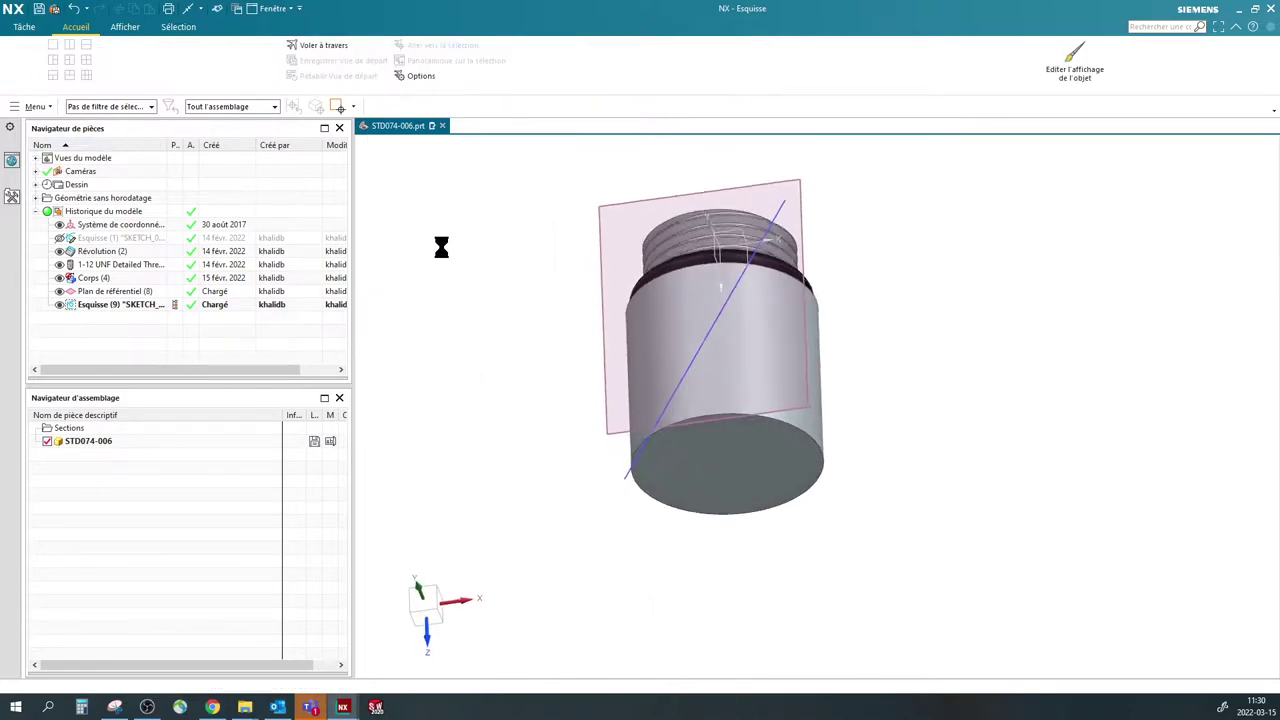
- Start the Wrap/Unwrap Curve command in Wrap mode and select the diagonal sketch line as the curve
middle_drag(577, 254, 468, 320)
key(Escape)
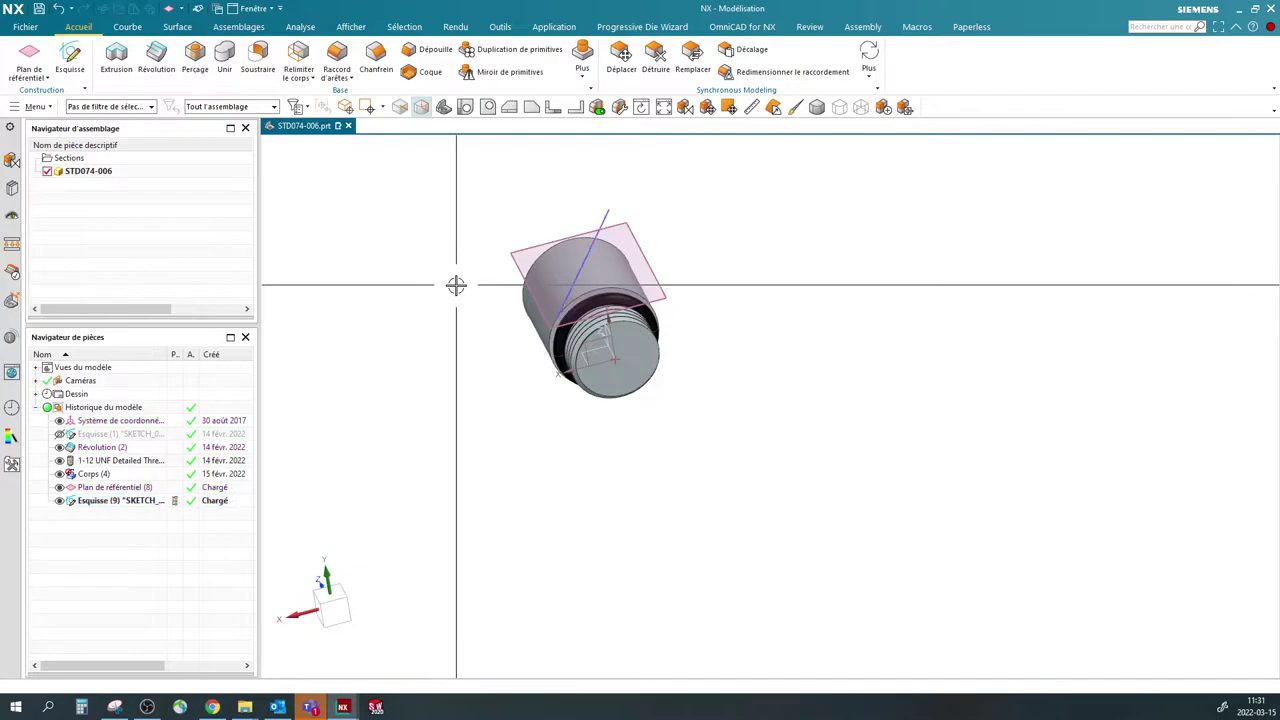
click(37, 107)
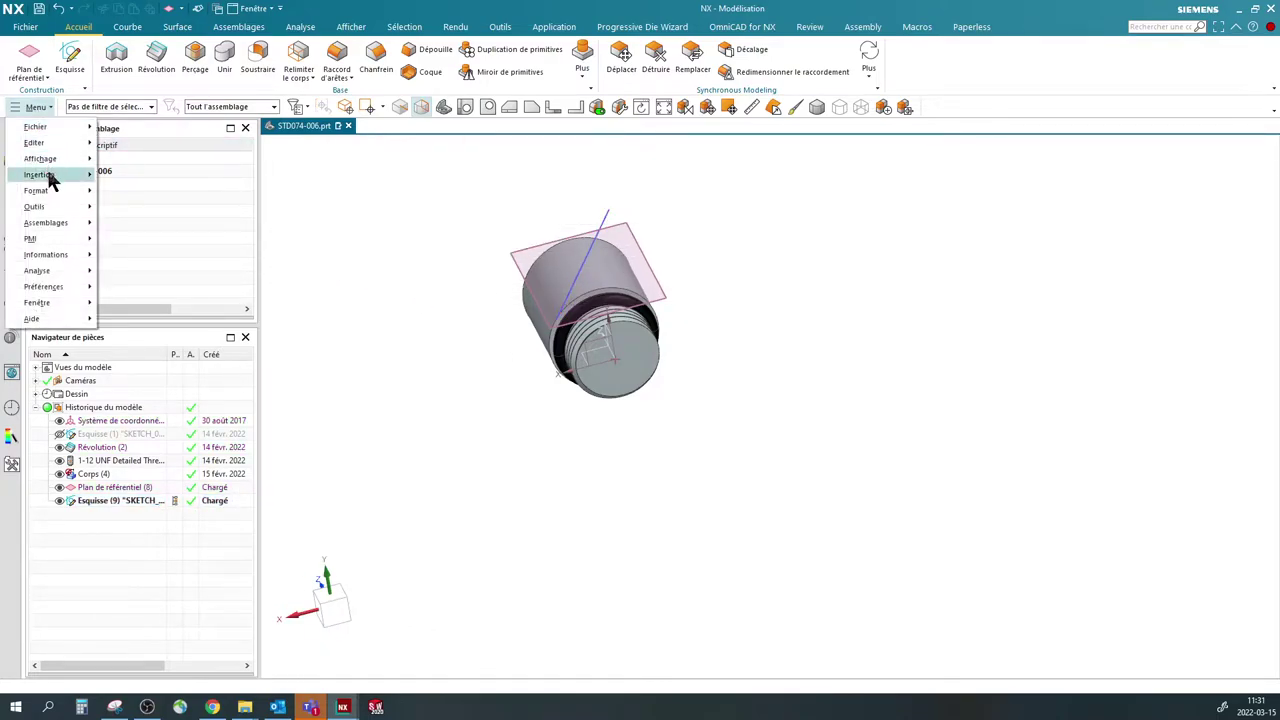
mouse_move(47, 172)
mouse_move(172, 270)
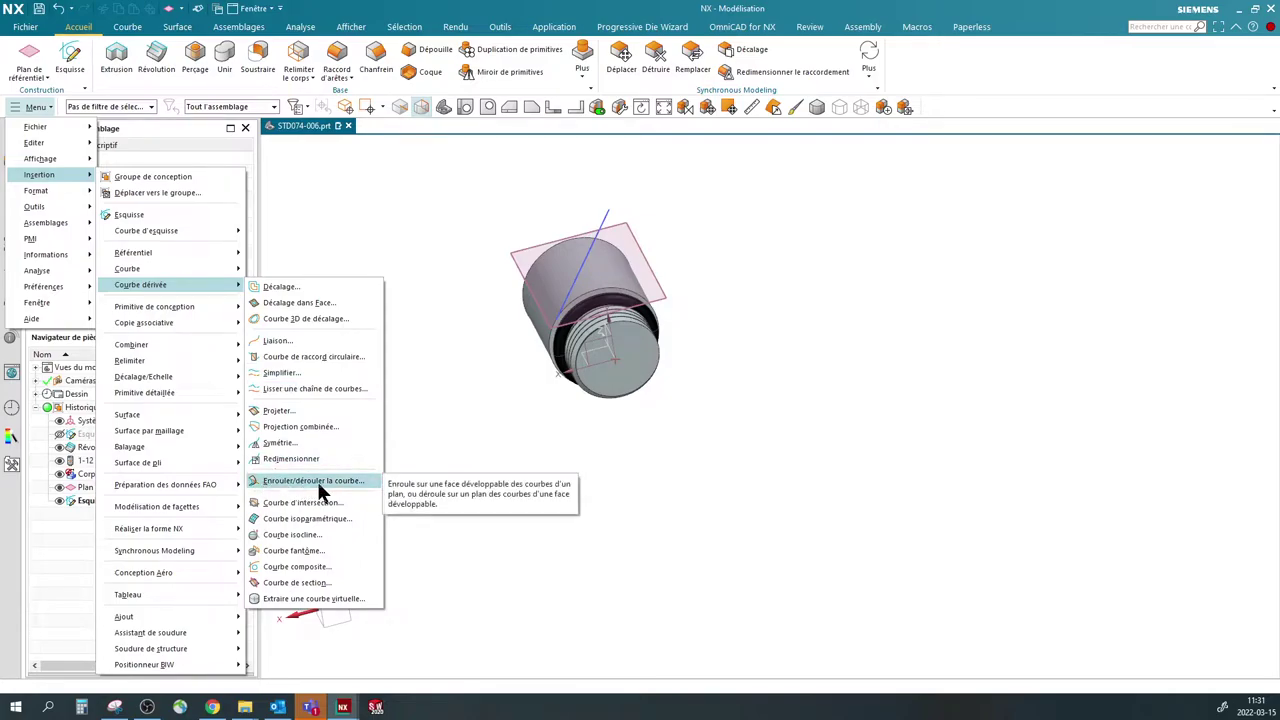
click(329, 482)
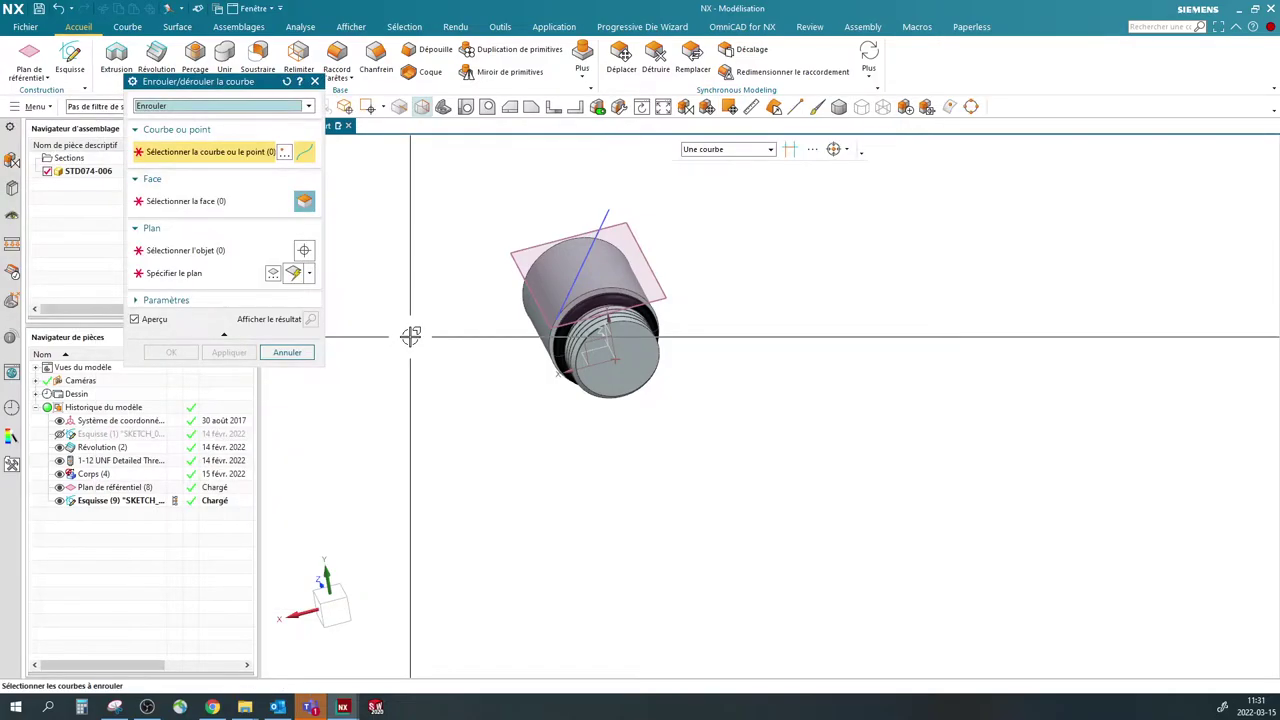
click(225, 104)
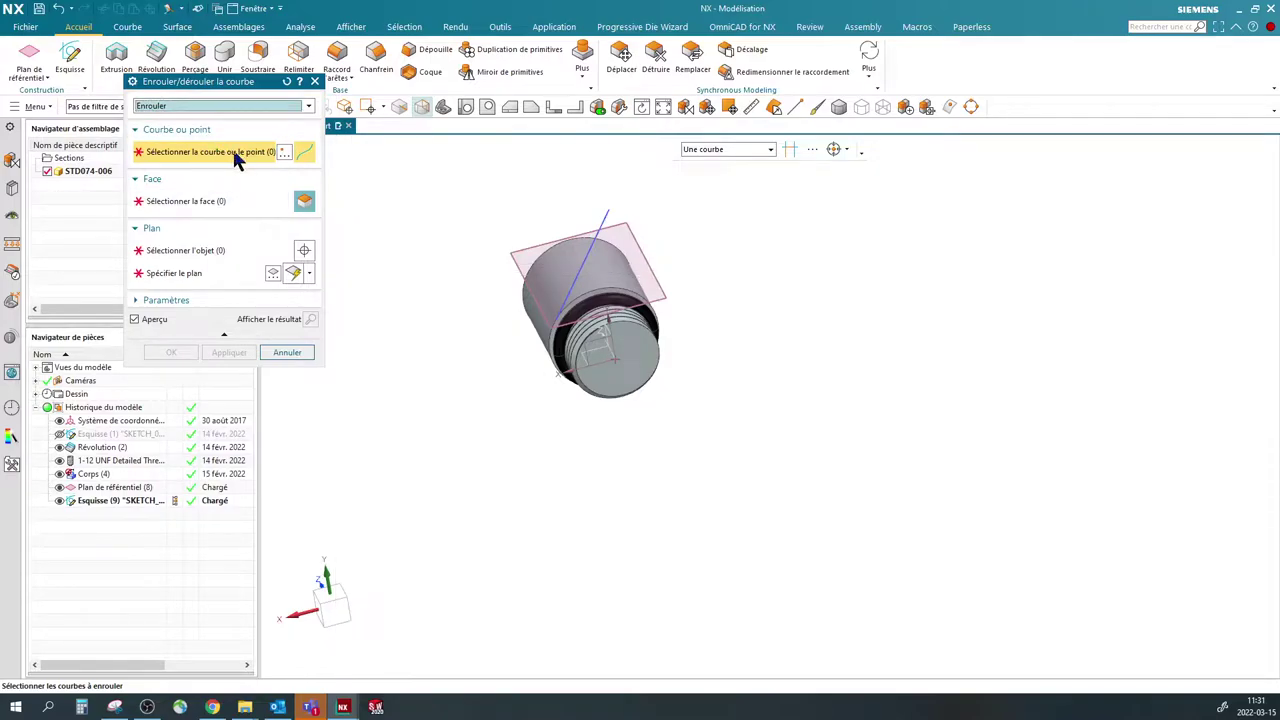
click(598, 222)
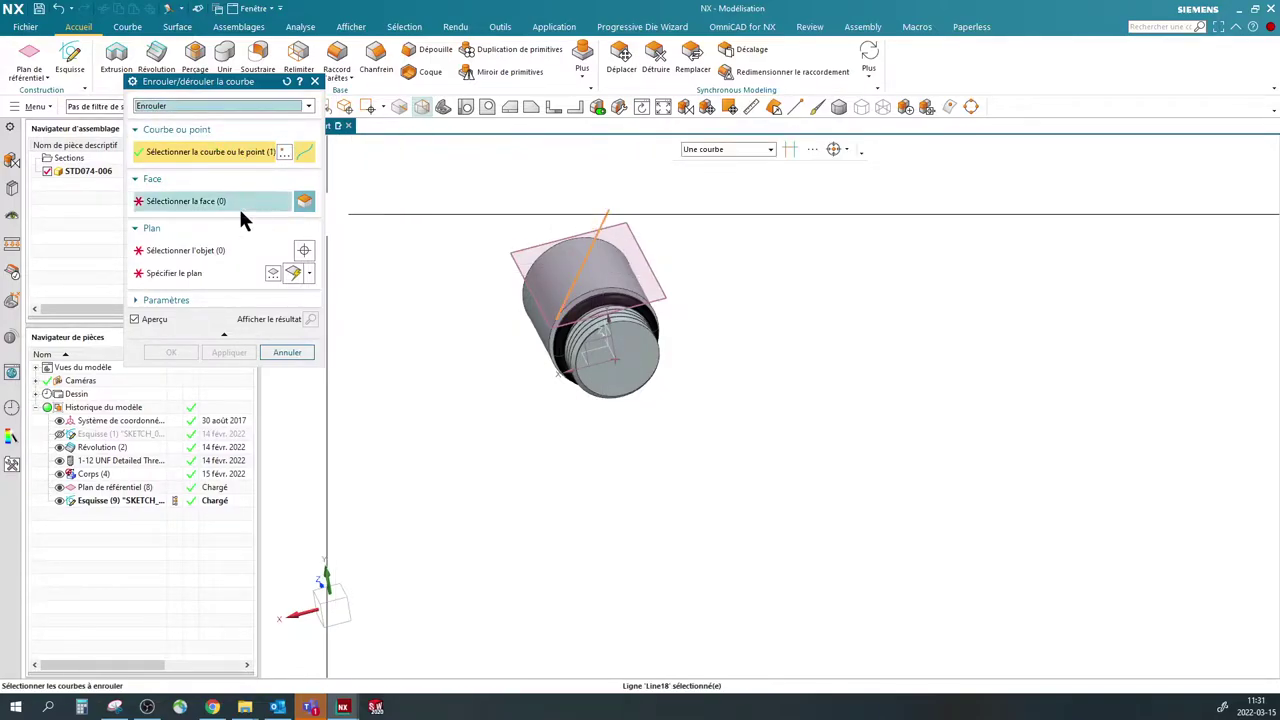
- Wrap the line onto the body's outer cylindrical face, using the tangent datum plane as the reference plane
click(245, 208)
click(489, 318)
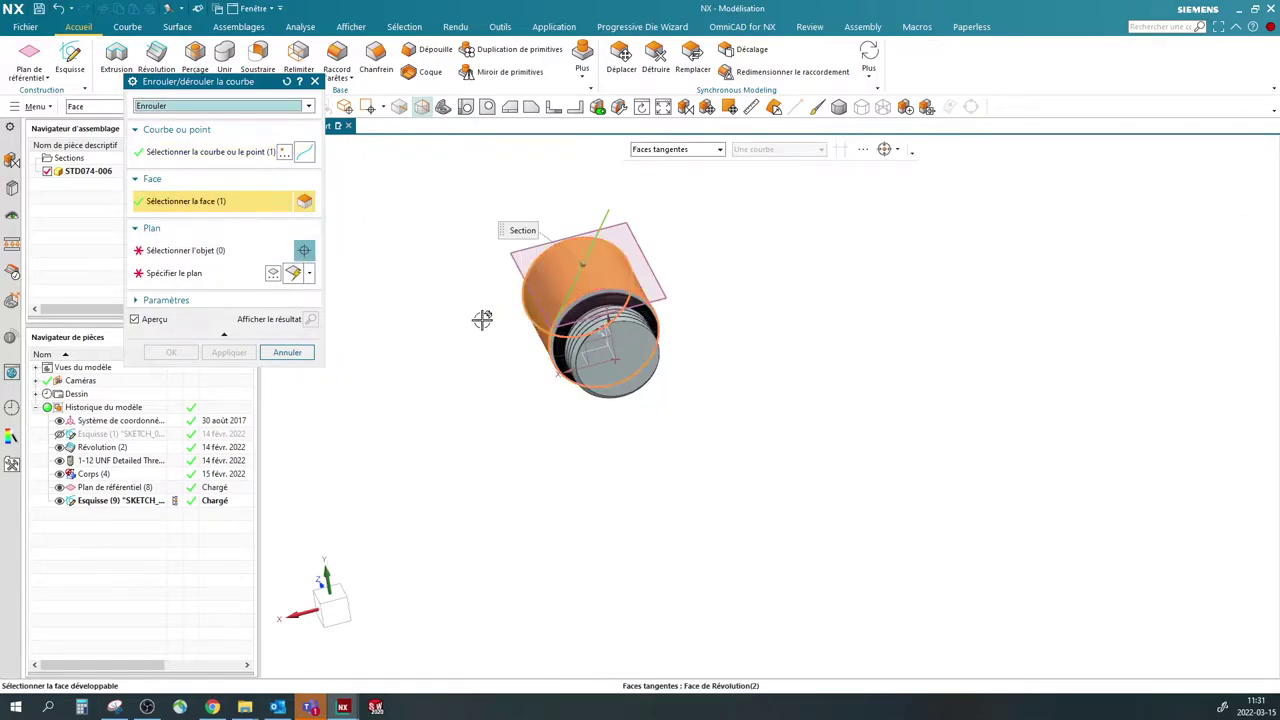
click(184, 268)
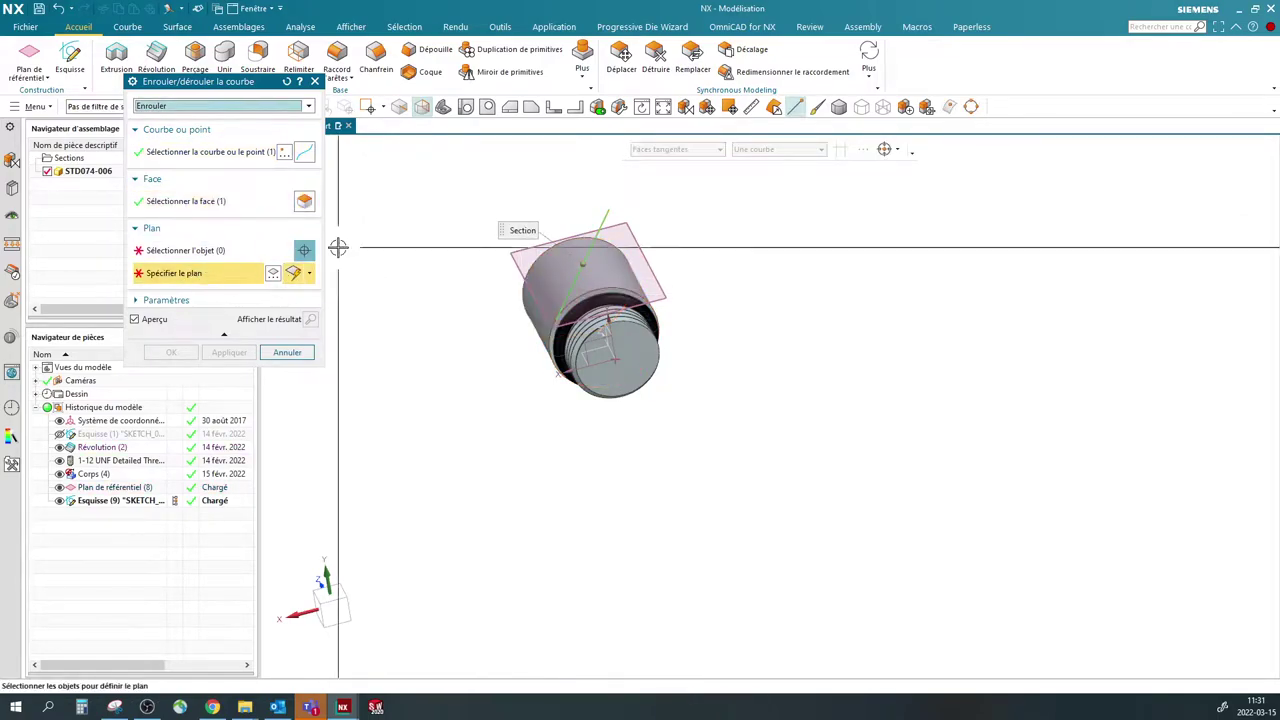
click(617, 218)
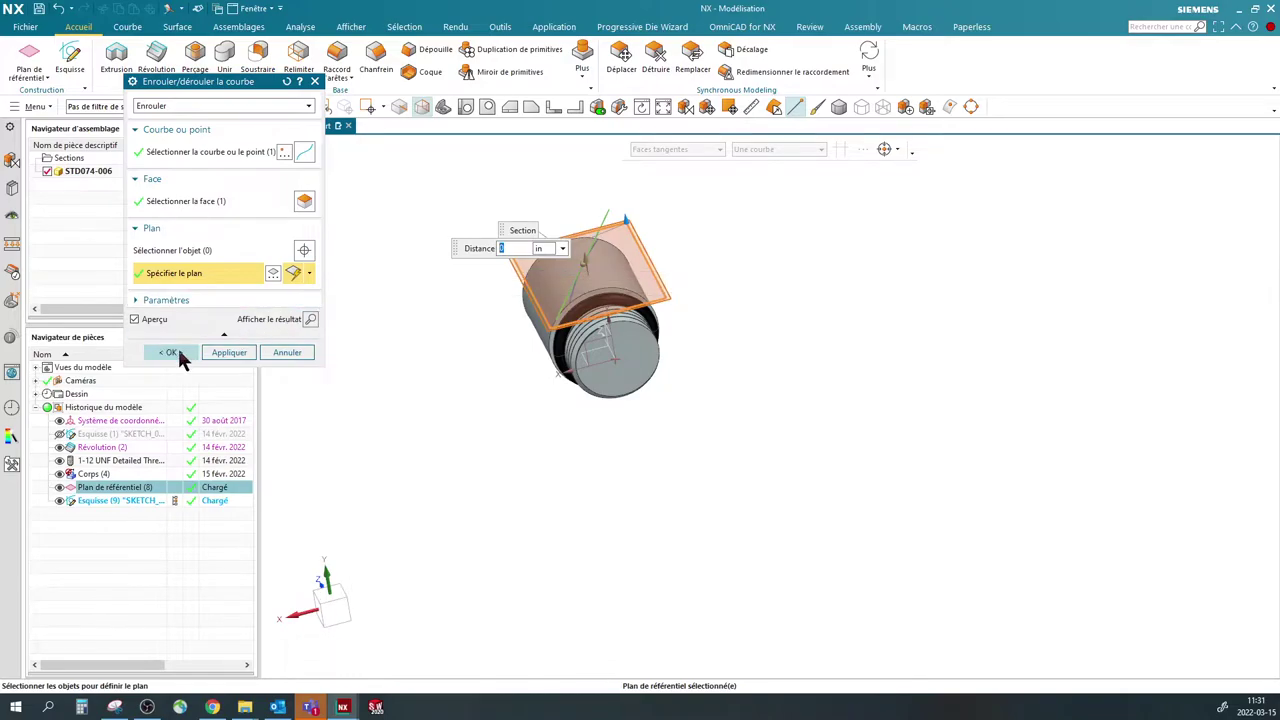
click(196, 353)
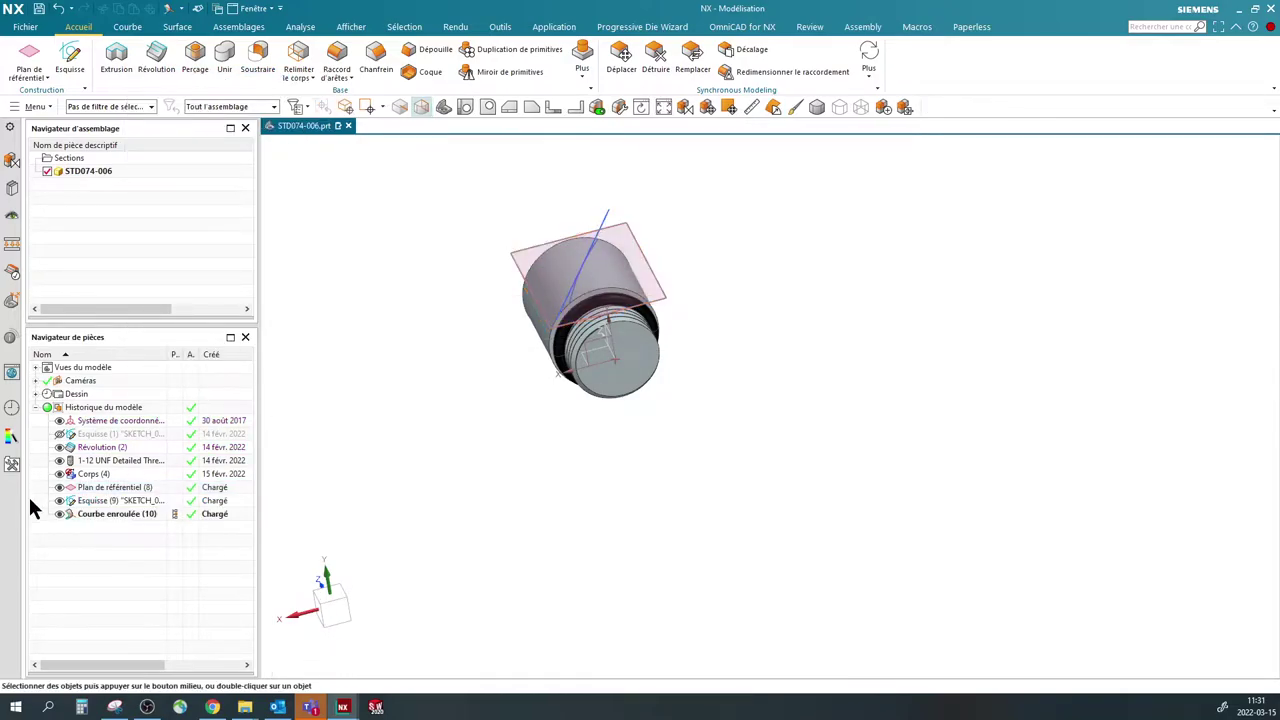
- Hide the tangent datum plane and the diagonal line's sketch, leaving the wrapped curve displayed
scroll(608, 174, up, 4)
middle_drag(608, 174, 586, 214)
click(60, 487)
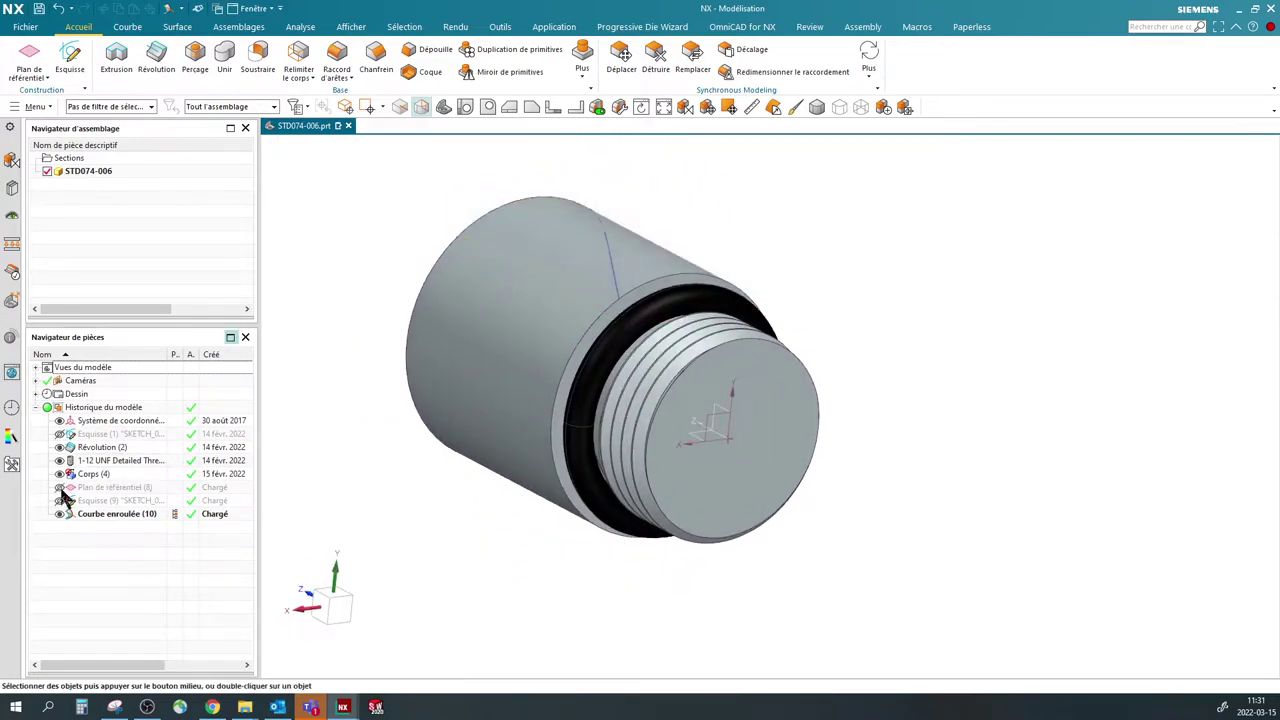
mouse_move(382, 252)
middle_down()
mouse_move(357, 320)
mouse_move(369, 271)
middle_up()
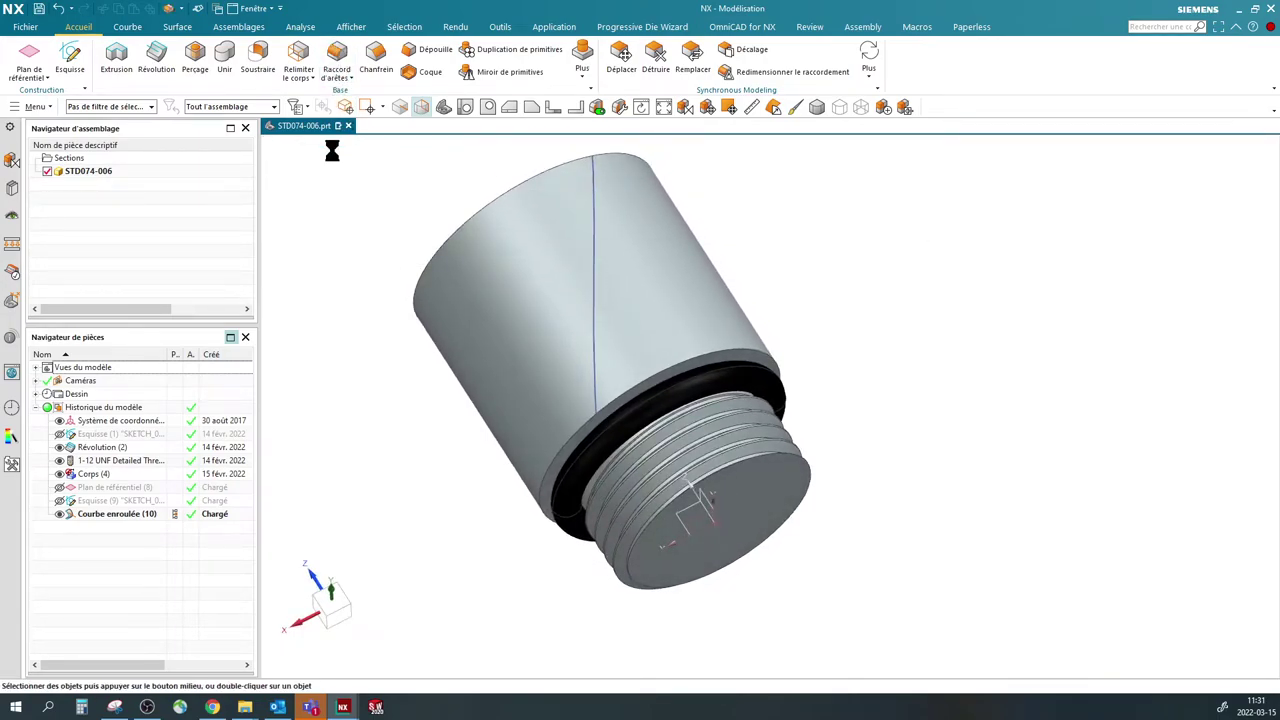
- Round both circular end edges of the cylindrical body with a 0.02 in edge blend and save the part
click(702, 354)
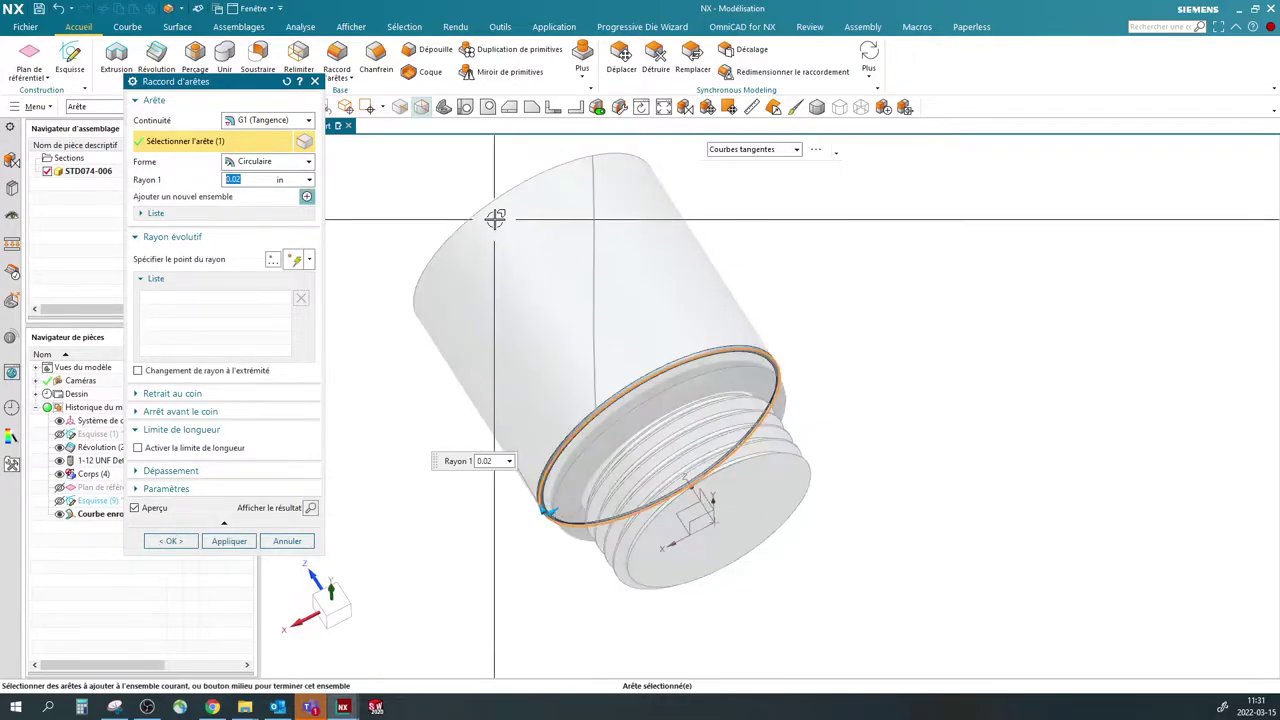
click(480, 206)
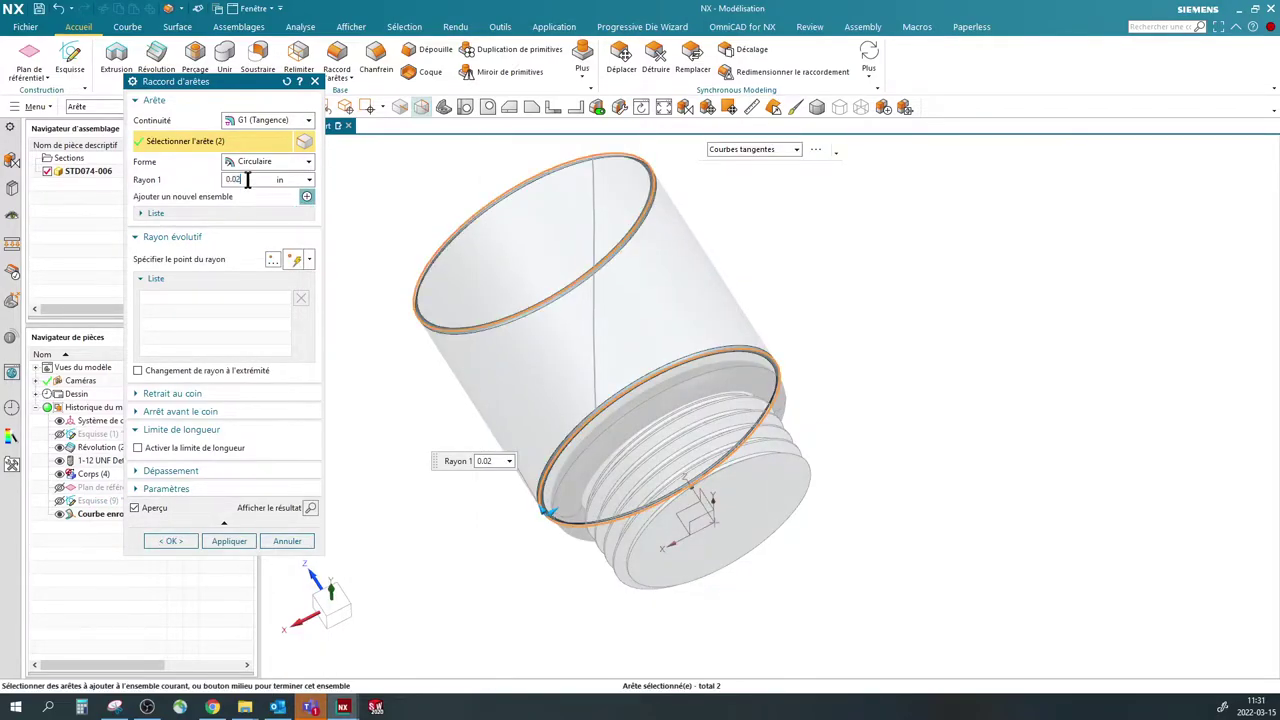
click(171, 541)
middle_drag(343, 309, 330, 240)
click(38, 9)
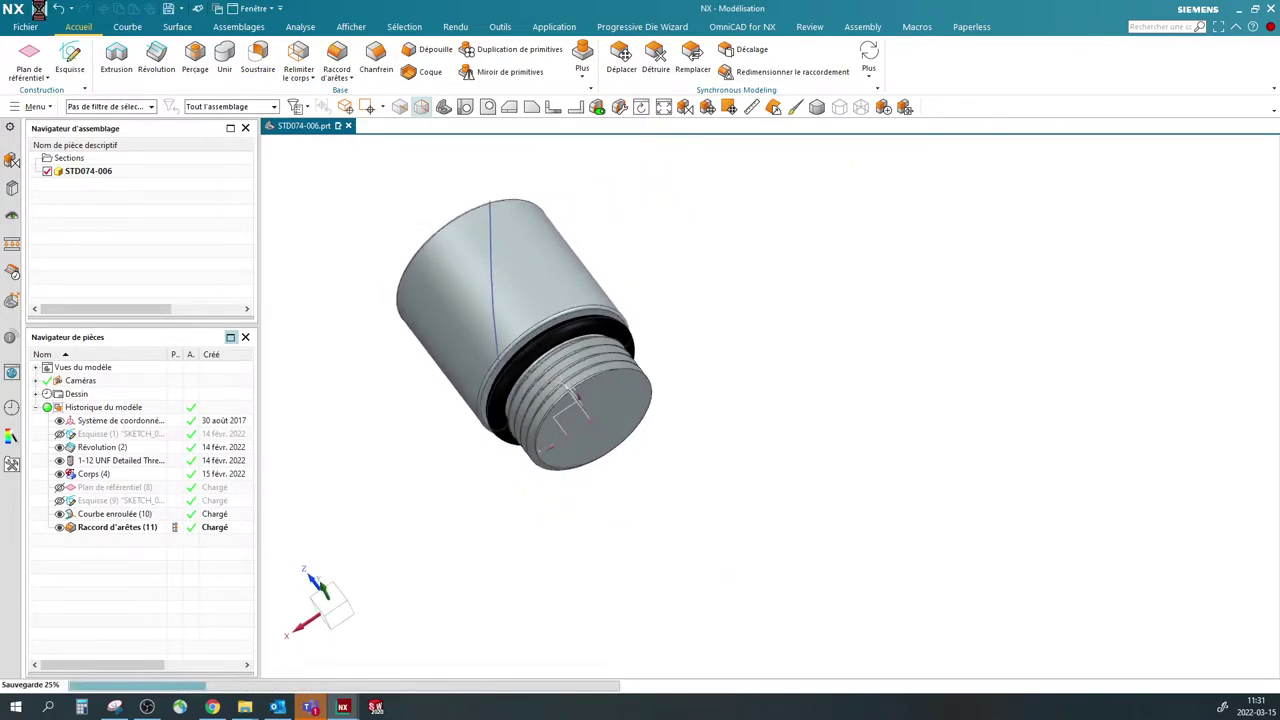
- Create a datum plane offset 1.15/2 in inward from the body's flat end face
scroll(654, 346, up, 2)
scroll(651, 343, down, 1)
scroll(371, 309, up, 2)
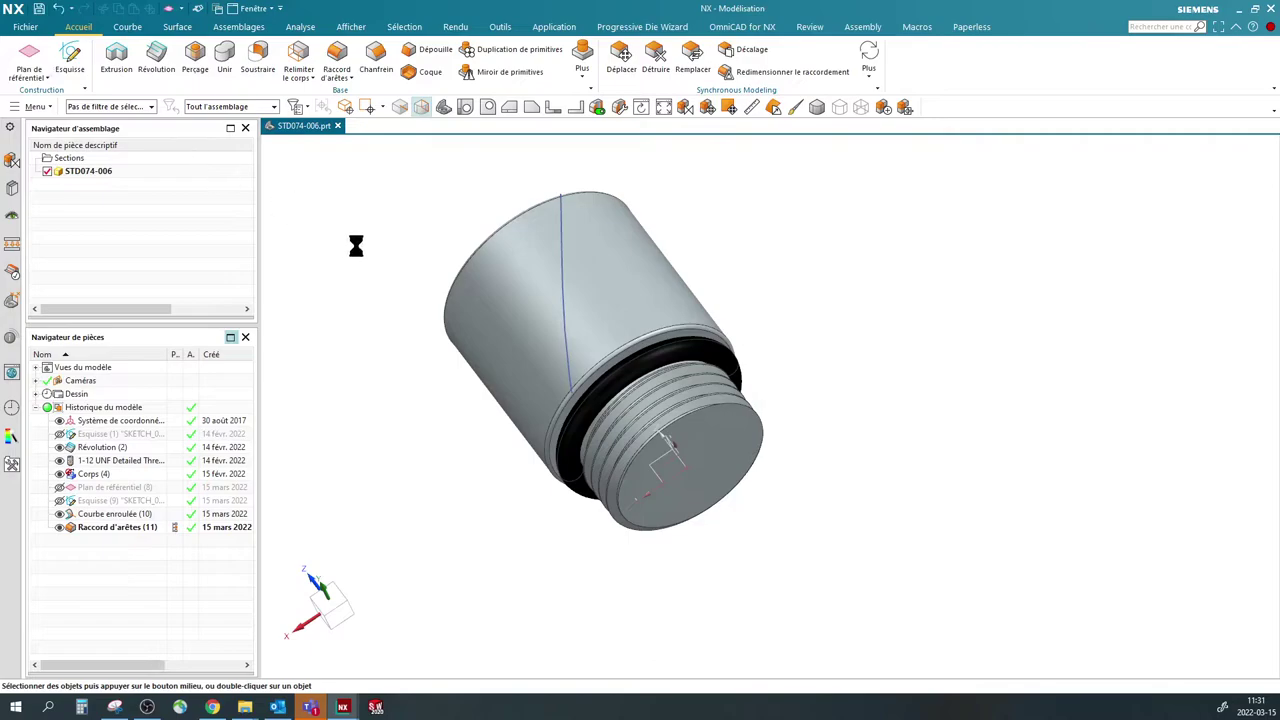
middle_drag(374, 263, 460, 296)
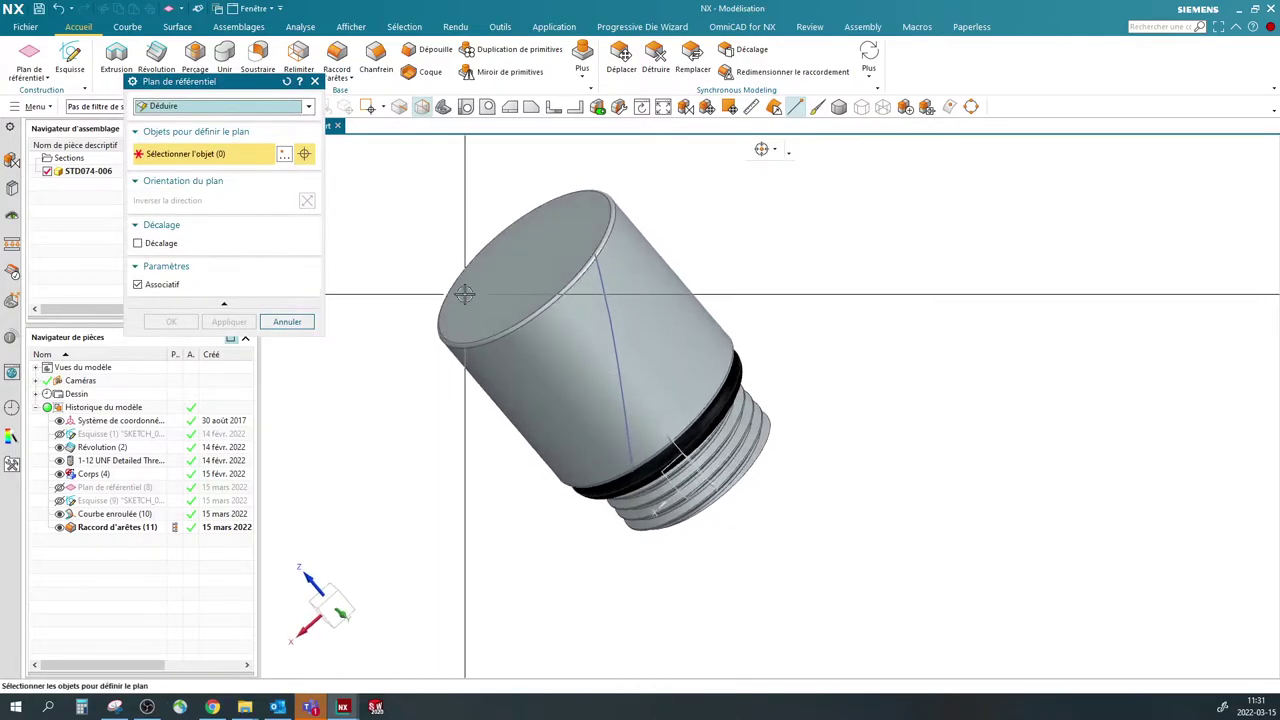
click(460, 296)
middle_drag(403, 343, 255, 253)
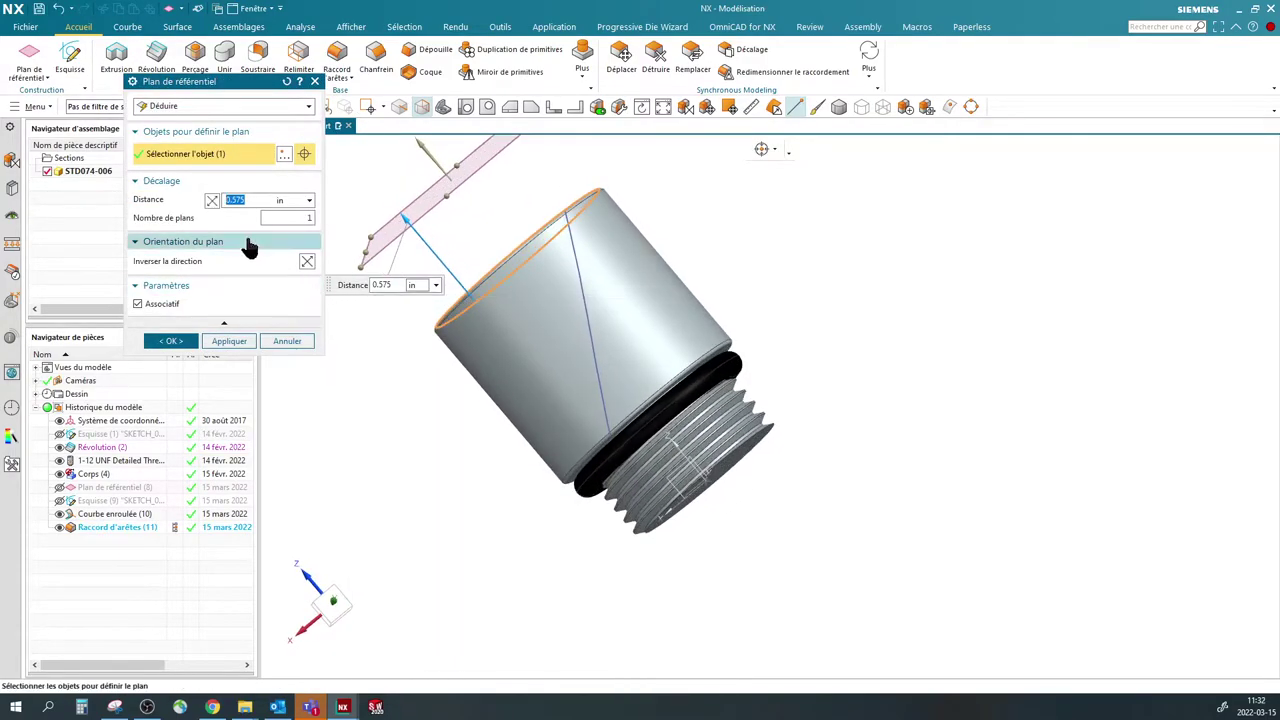
click(212, 201)
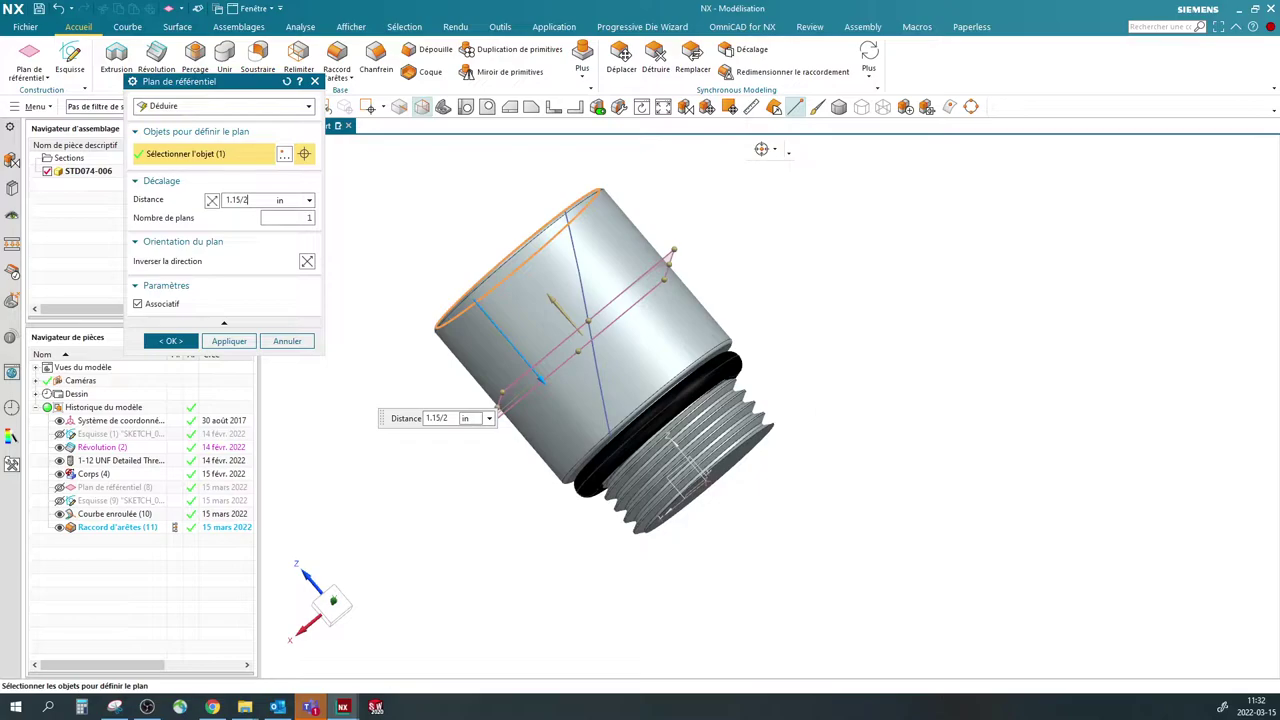
click(184, 344)
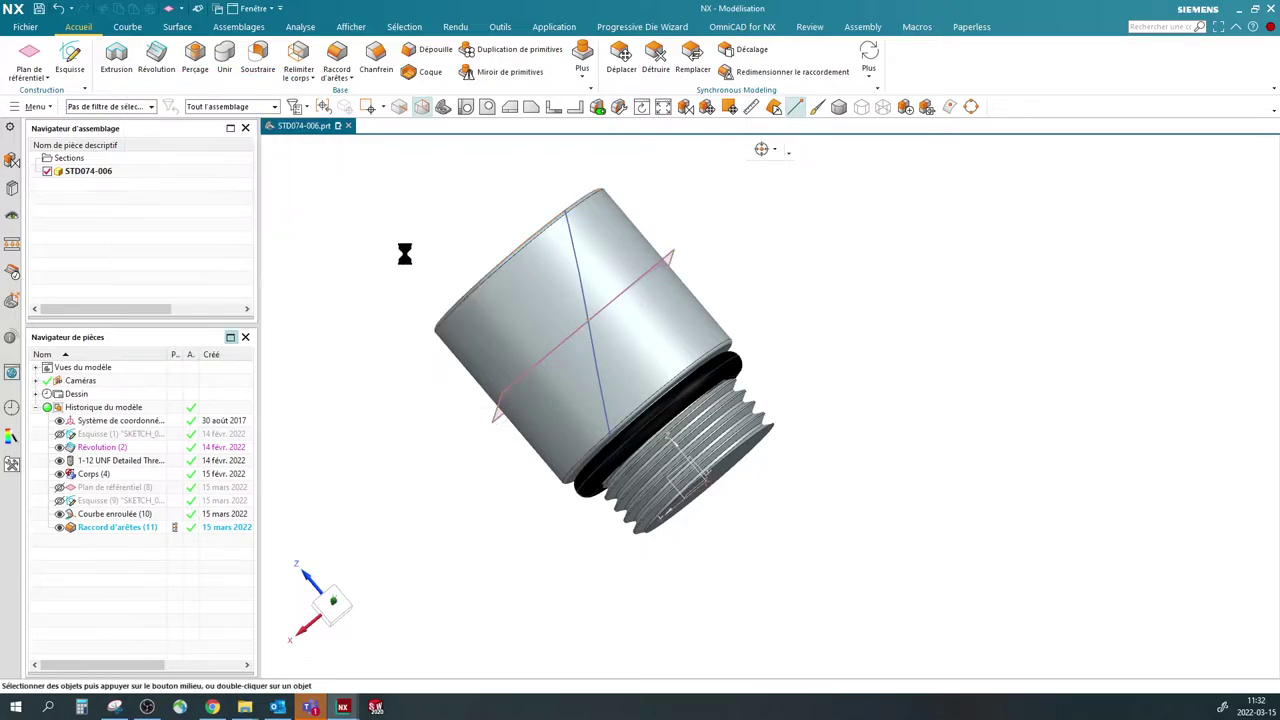
- Create a sketch on the new mid-body datum plane
middle_drag(374, 386, 457, 289)
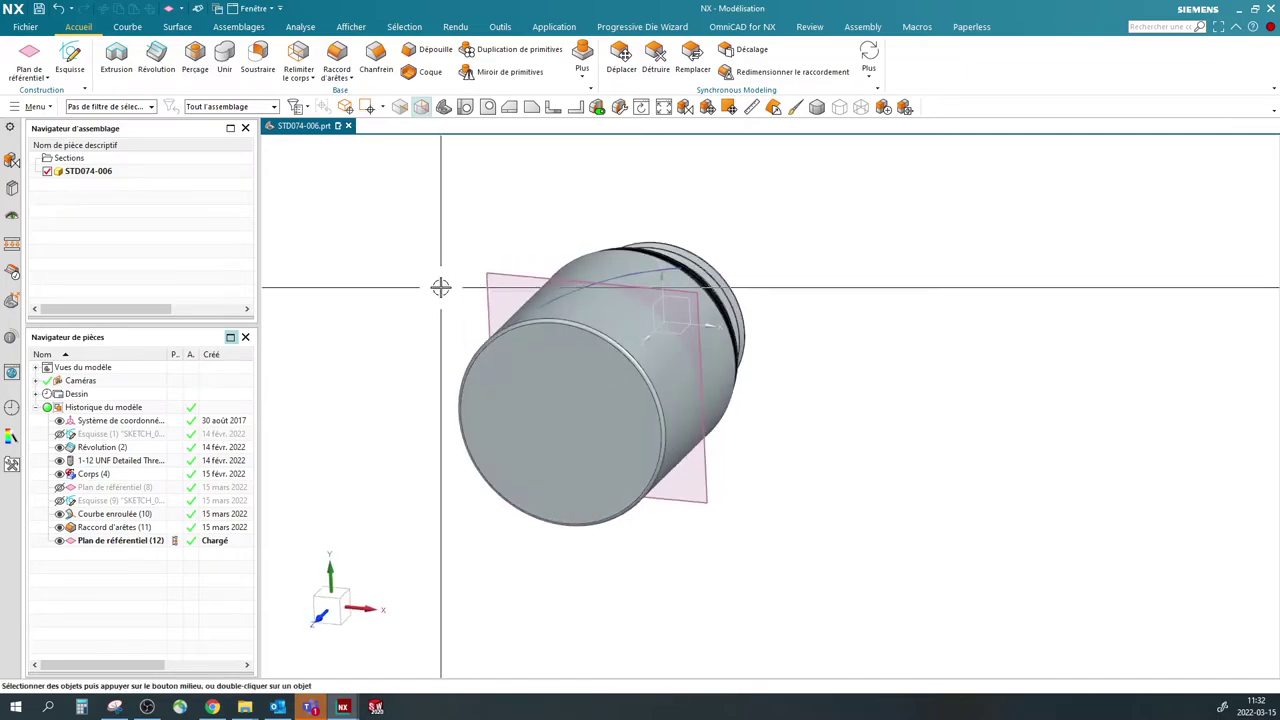
click(70, 60)
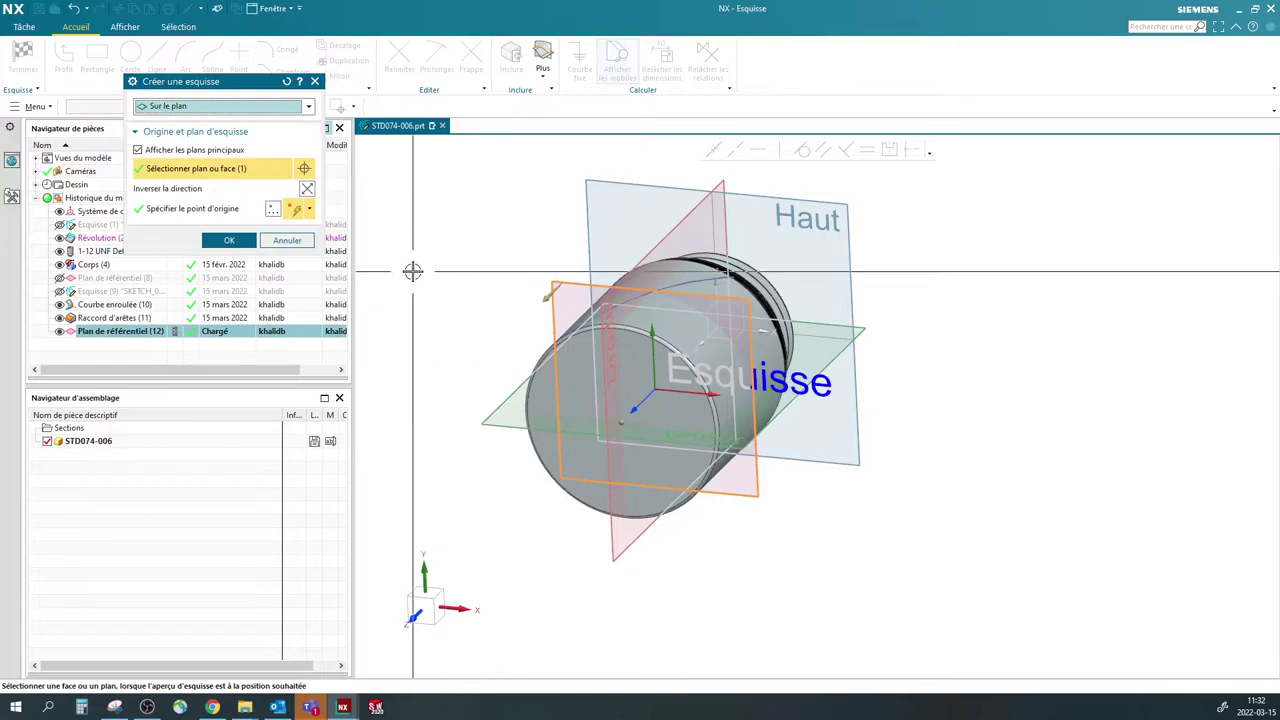
click(229, 240)
mouse_move(640, 277)
middle_down()
mouse_move(643, 320)
mouse_move(641, 298)
middle_up()
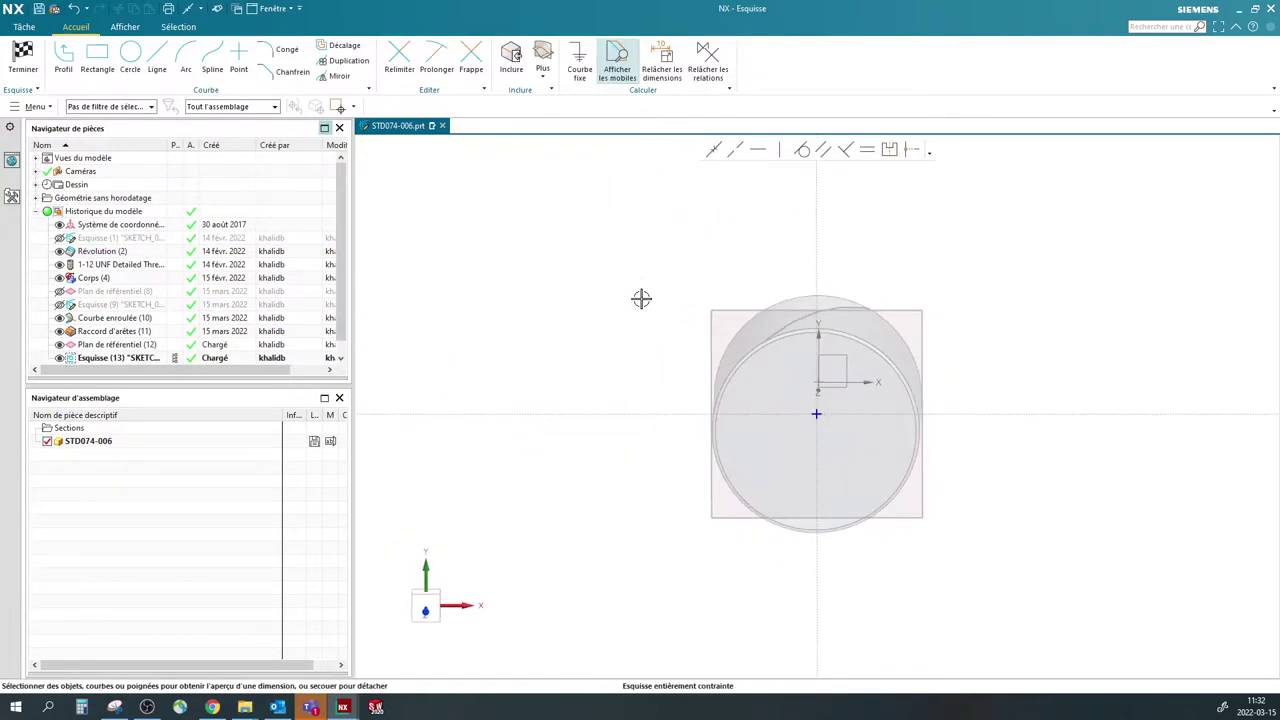
click(618, 298)
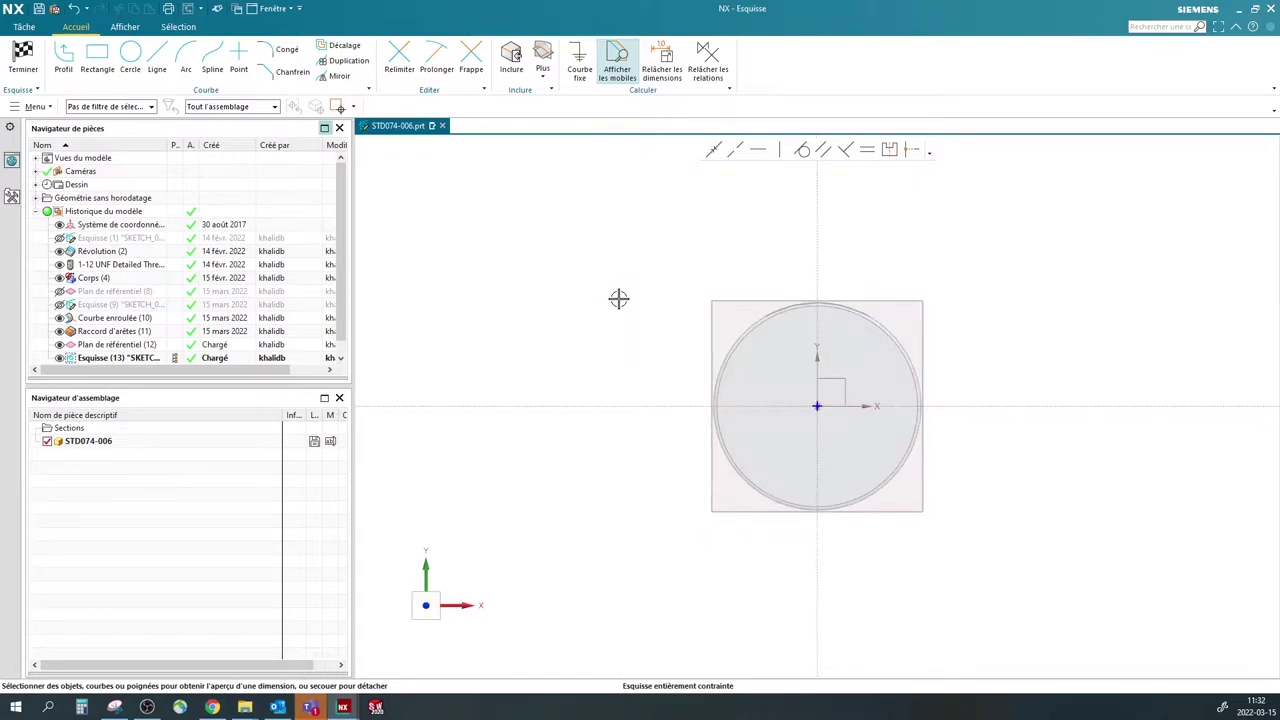
scroll(830, 305, up, 3)
scroll(830, 305, up, 5)
scroll(466, 197, down, 1)
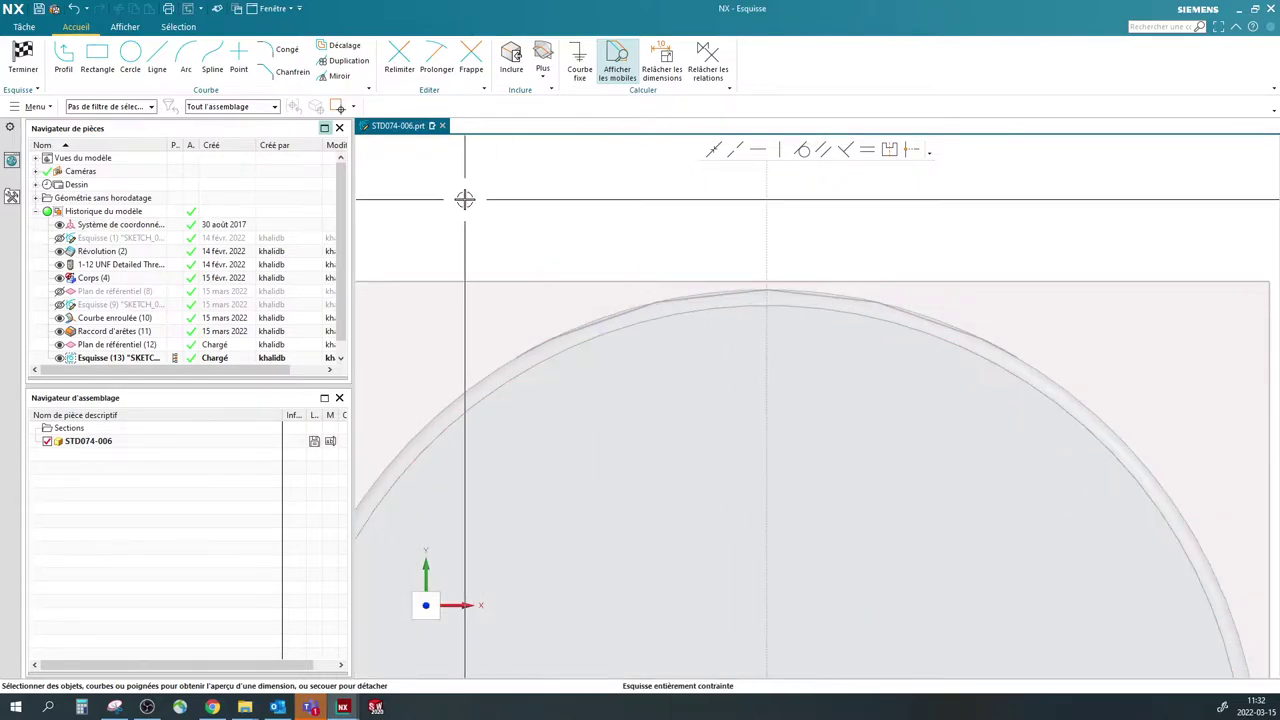
- Draw a closed downward-pointing triangle near the body's upper edge, apex on the vertical axis and horizontal top side about 0.116 in long
click(64, 58)
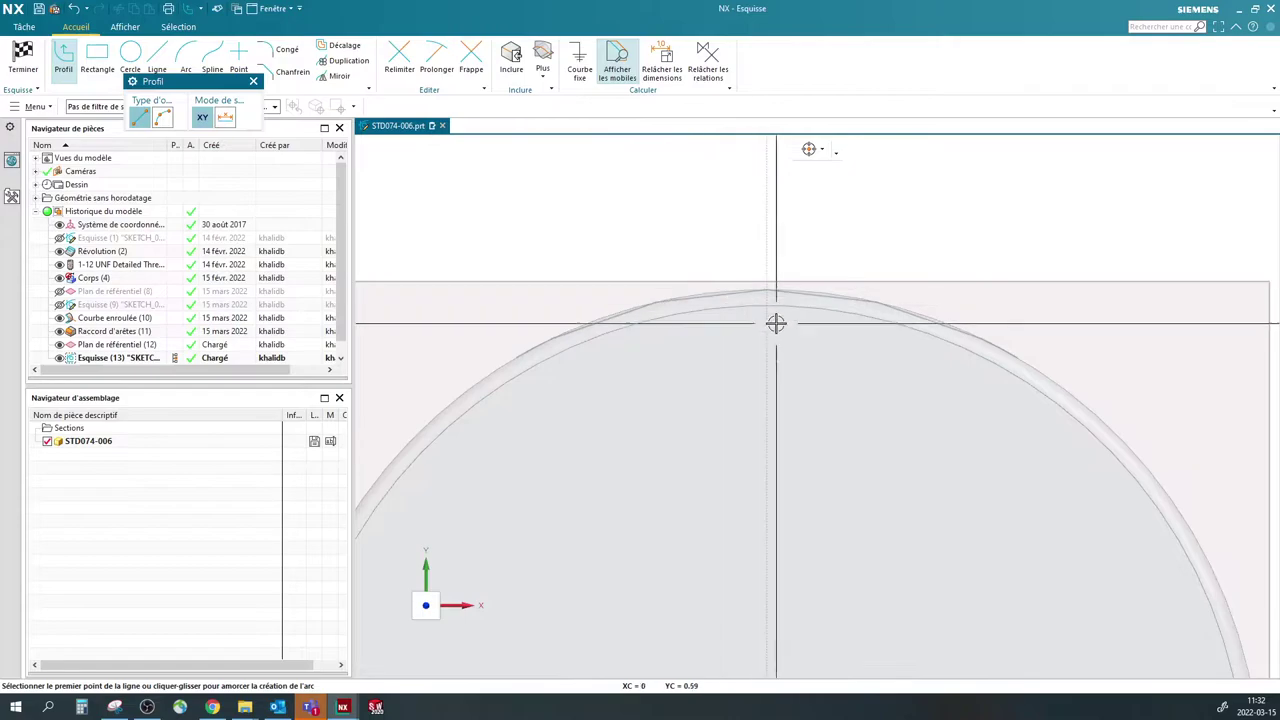
scroll(766, 314, up, 2)
click(733, 405)
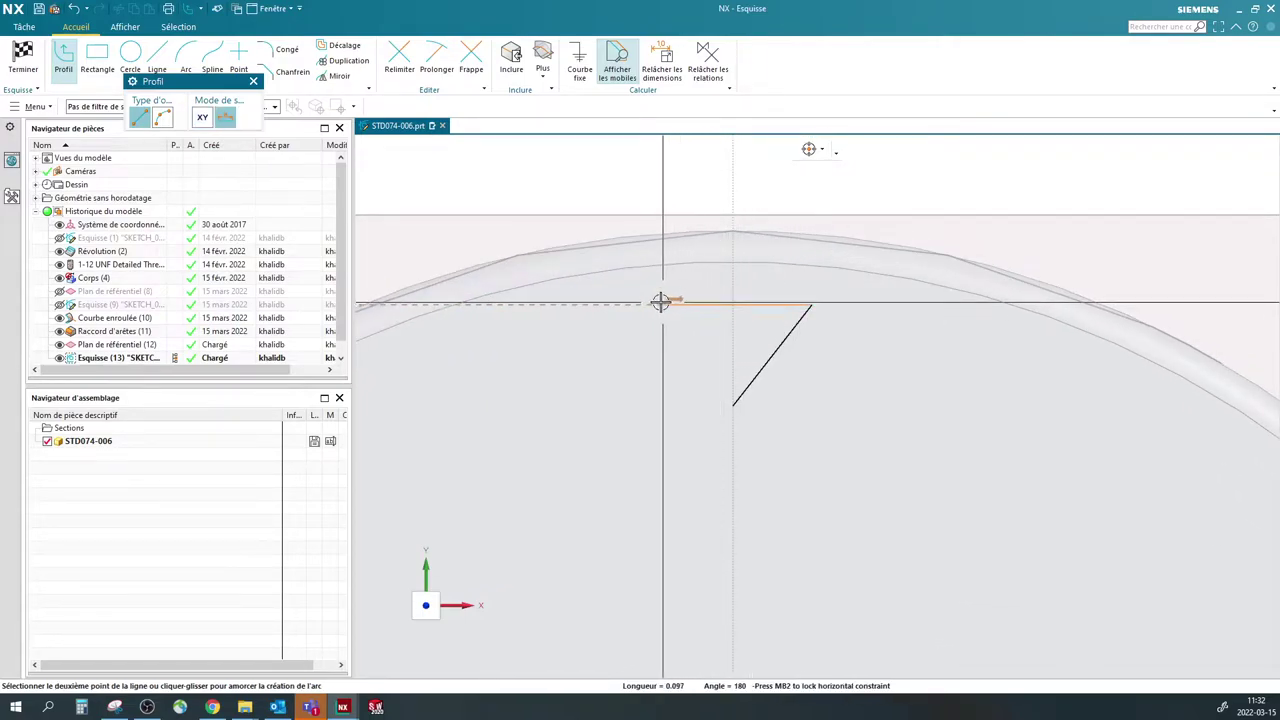
click(733, 405)
key(Escape)
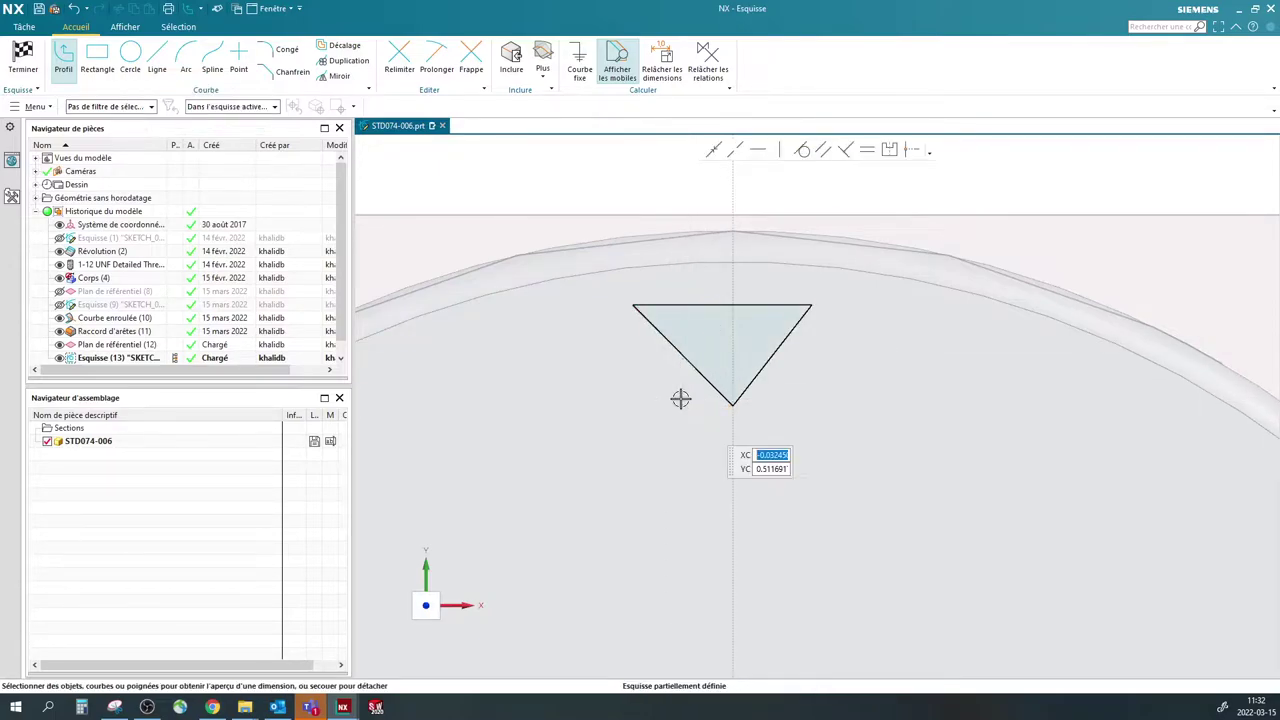
- Make the midpoint of the triangle's top side coincident with the vertical sketch axis
click(717, 306)
click(720, 305)
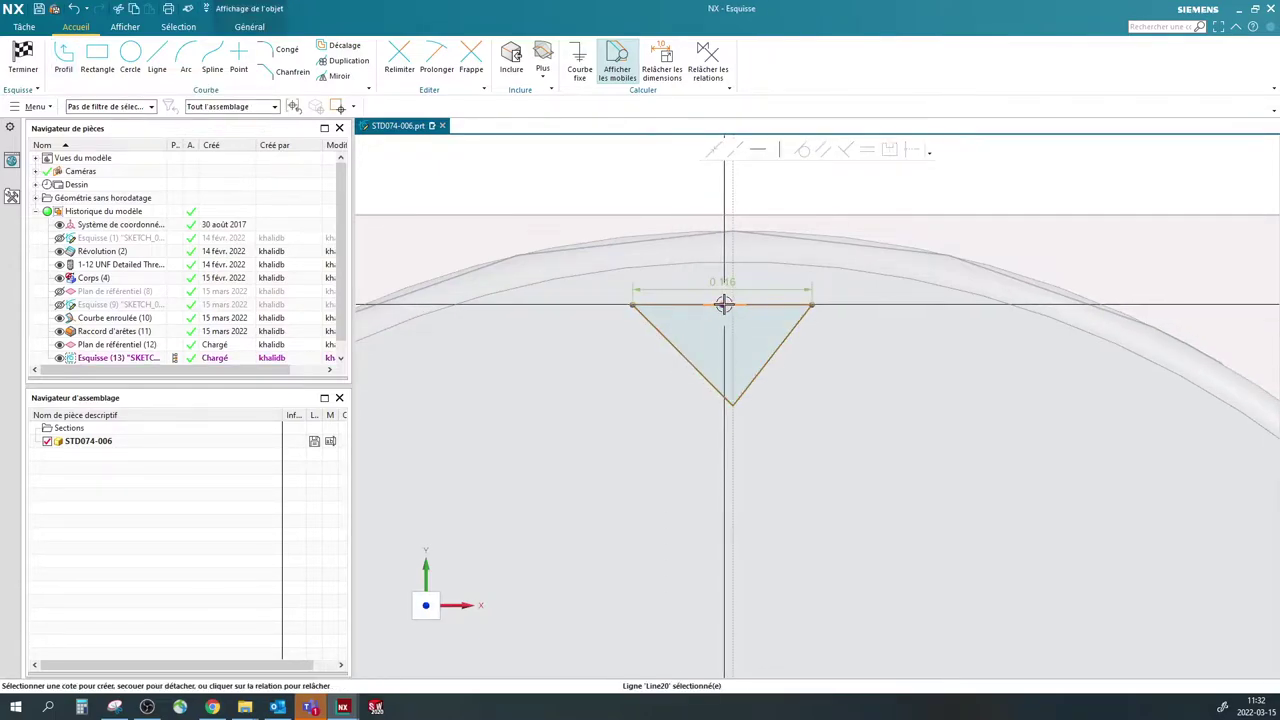
click(732, 273)
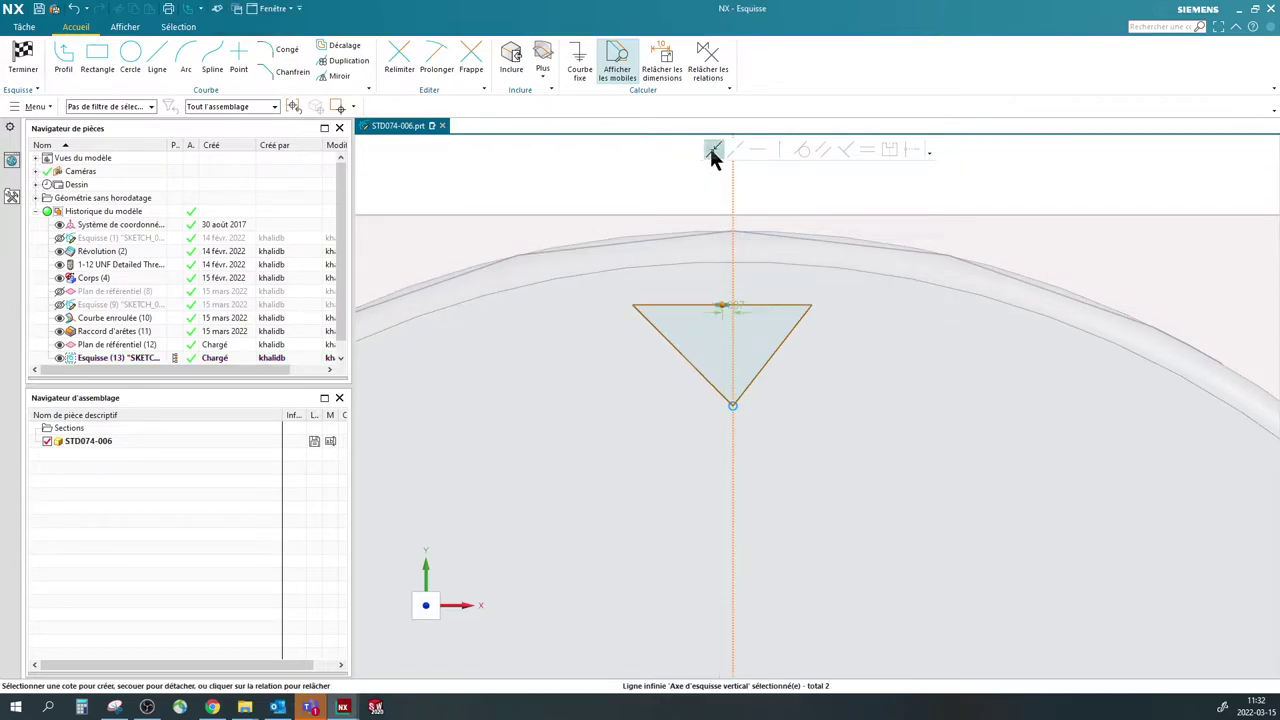
- Set the angle between the triangle's two slanted sides to 98.5°
click(791, 341)
click(670, 342)
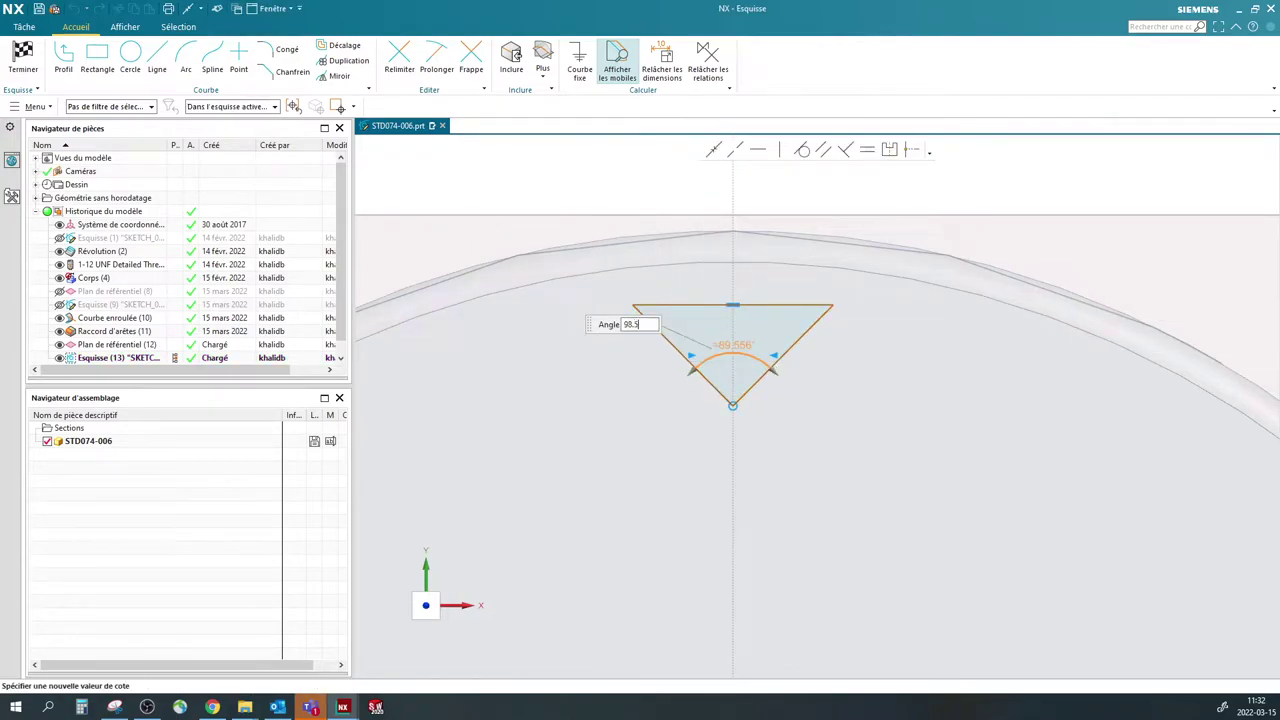
key(Return)
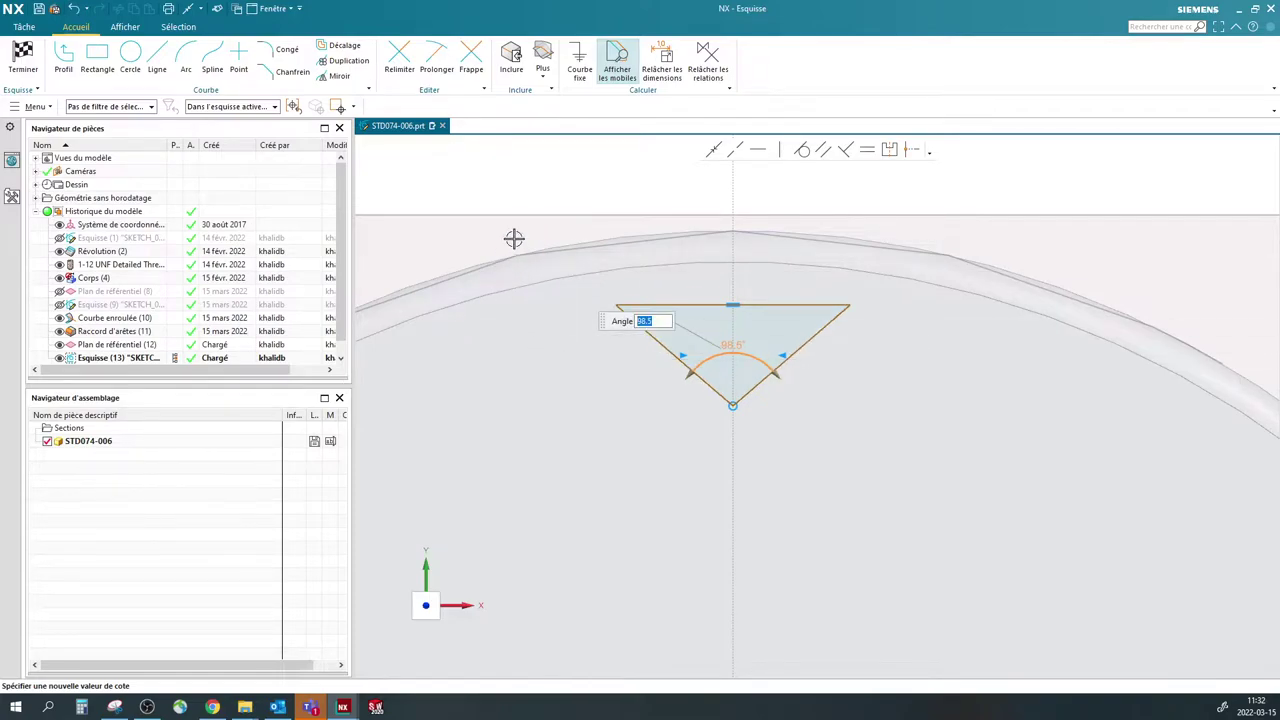
key(Escape)
- Set the length of the triangle's top side to 0.084 in without scaling the whole sketch
click(681, 299)
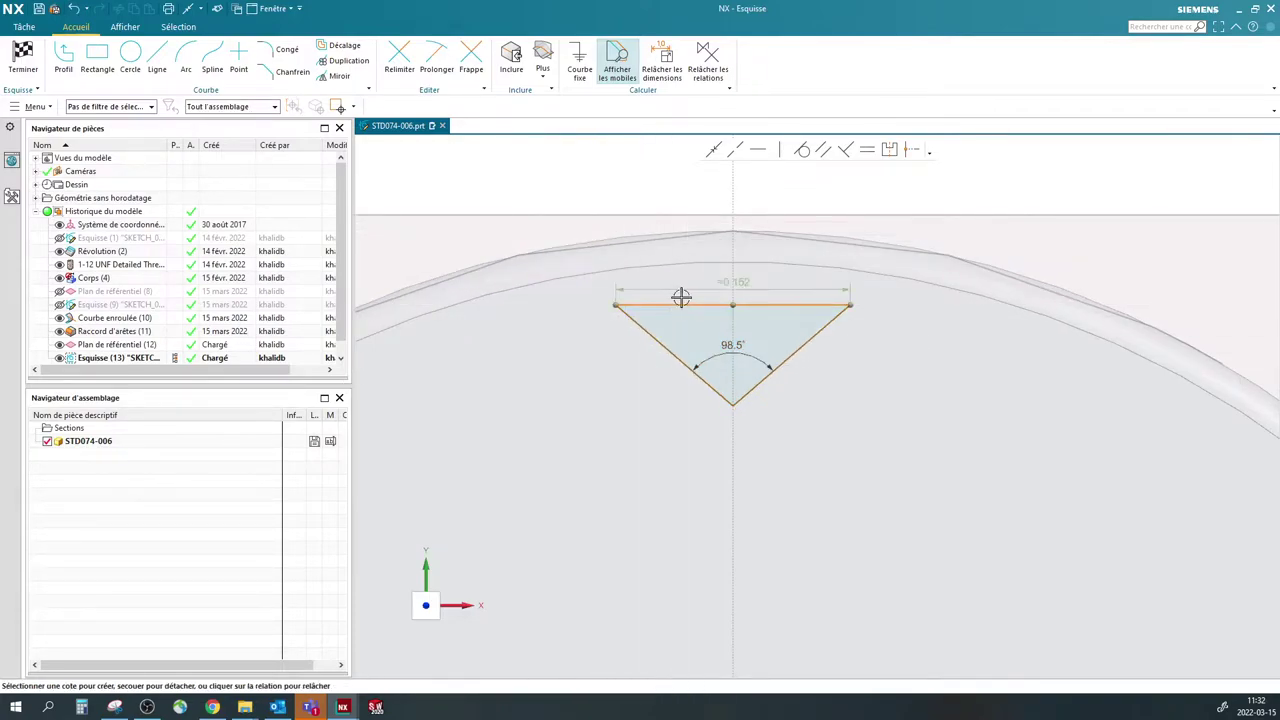
click(647, 221)
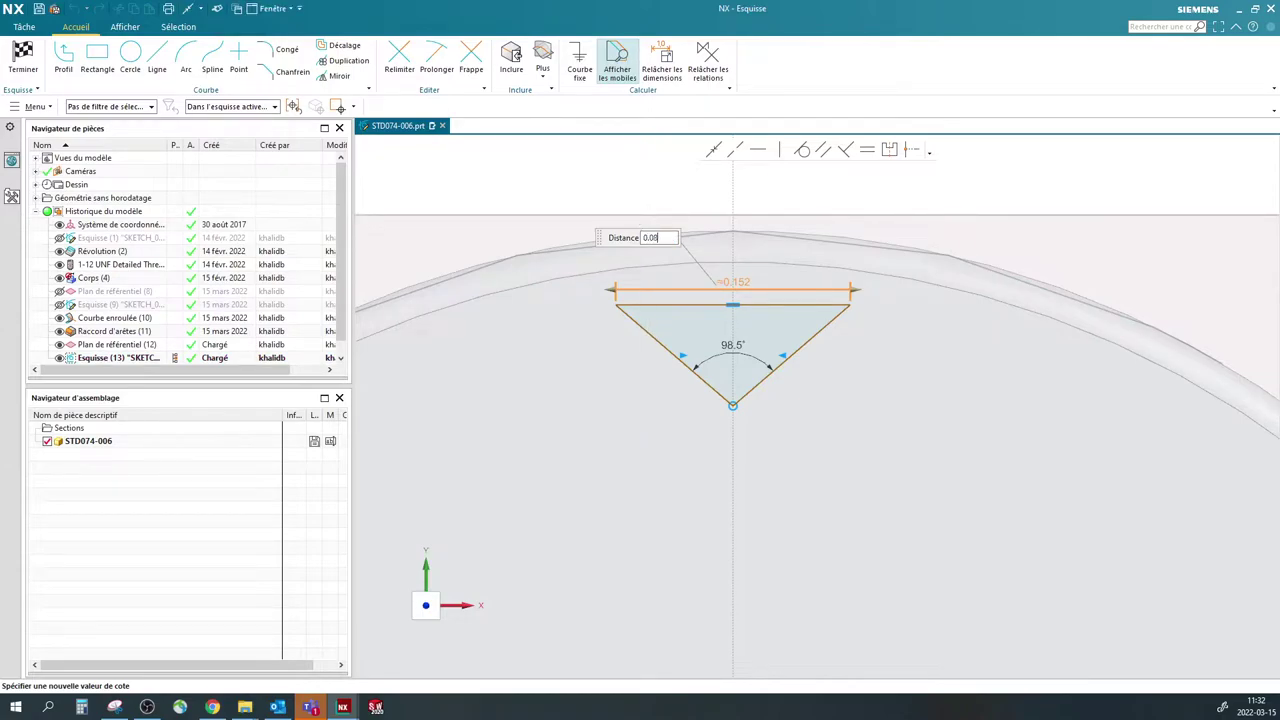
text(0.084)
key(Return)
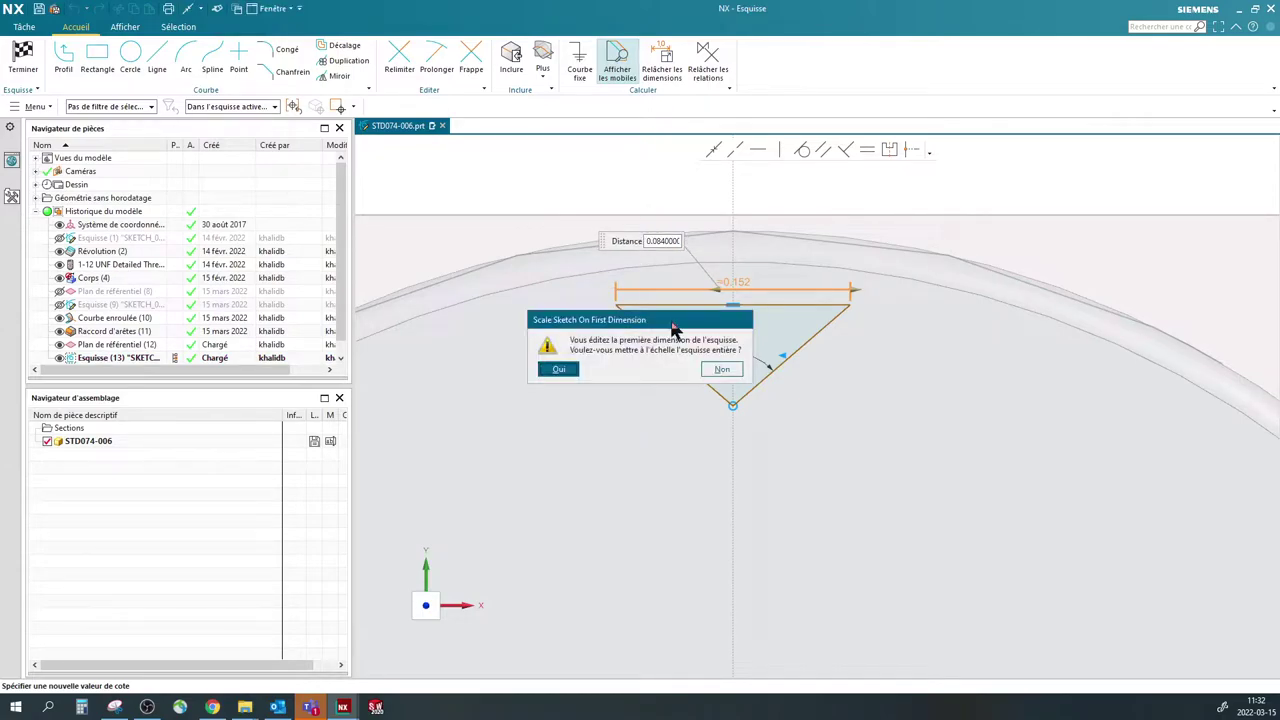
drag(678, 331, 580, 382)
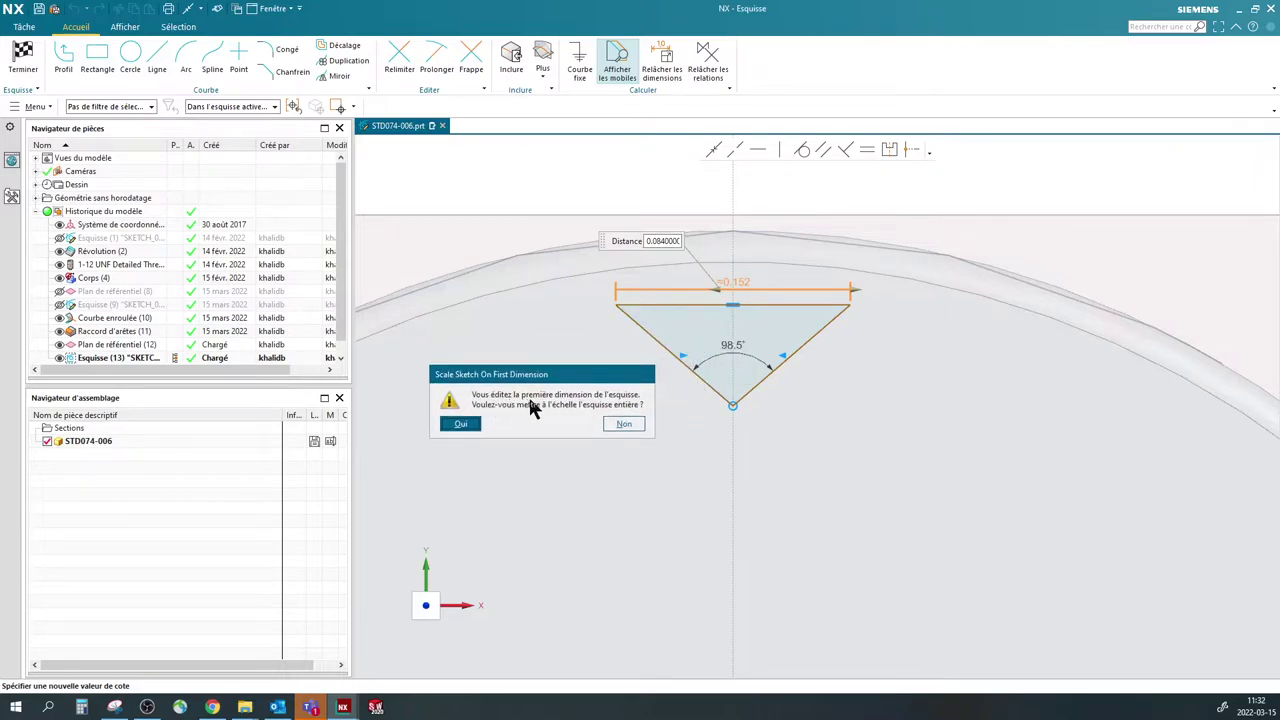
click(624, 425)
key(Escape)
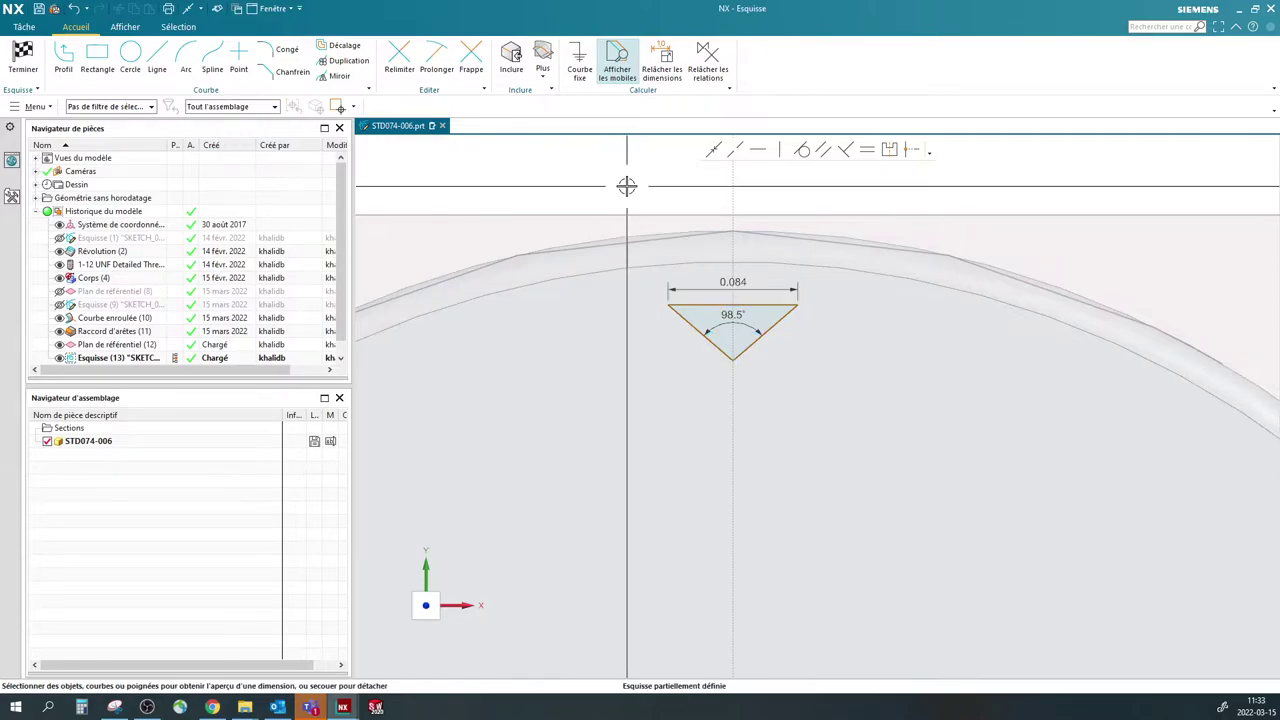
- Add a horizontal dimension to each slanted side of the triangle, from the apex to each top corner
scroll(746, 329, up, 4)
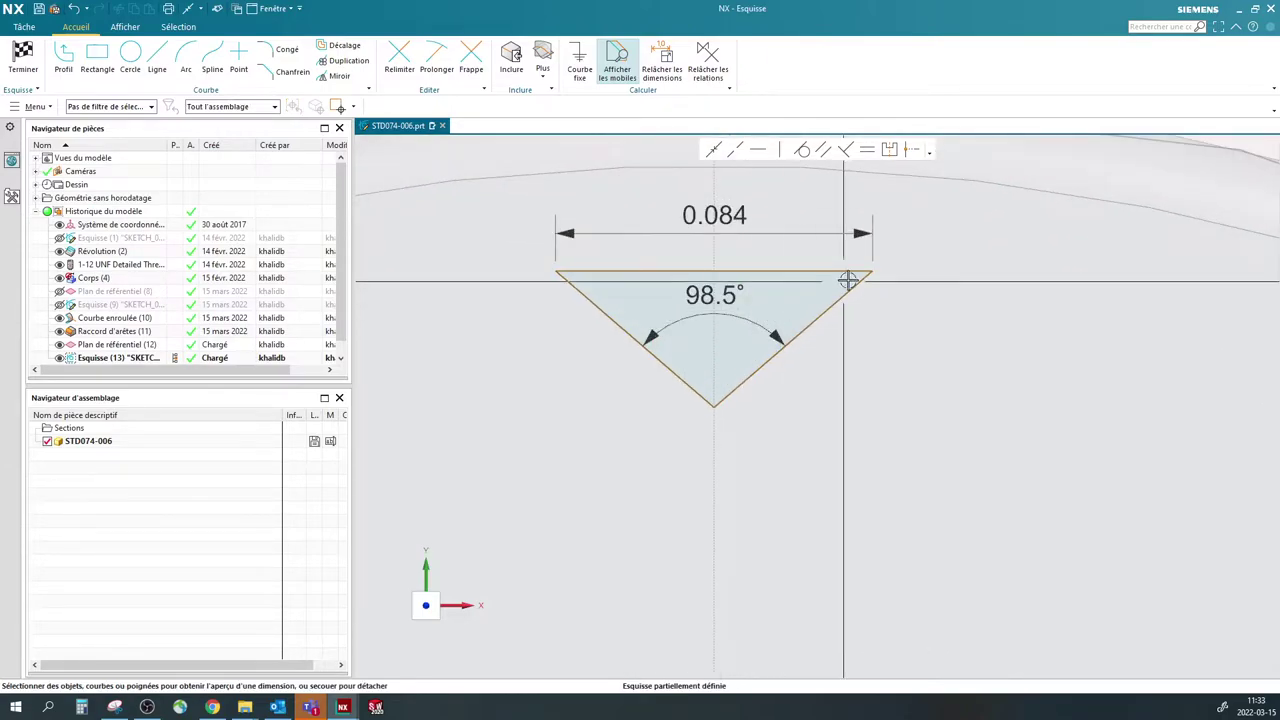
click(810, 318)
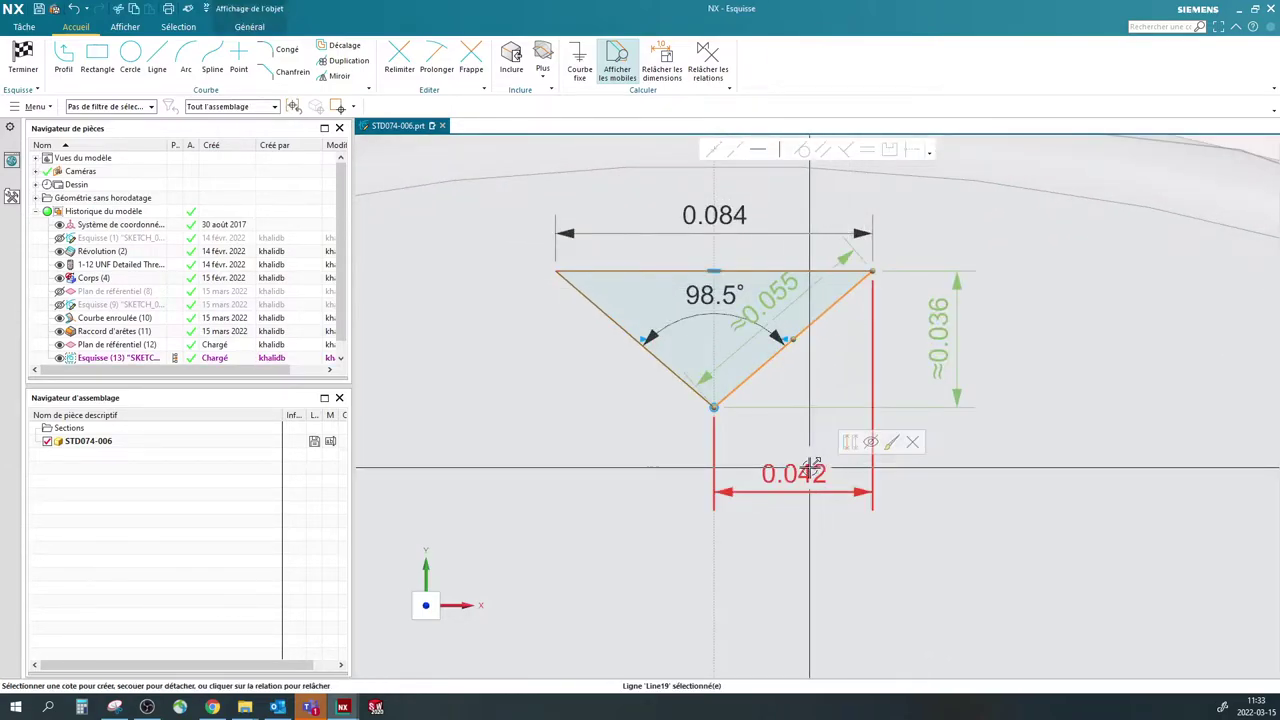
click(737, 471)
click(615, 322)
click(566, 497)
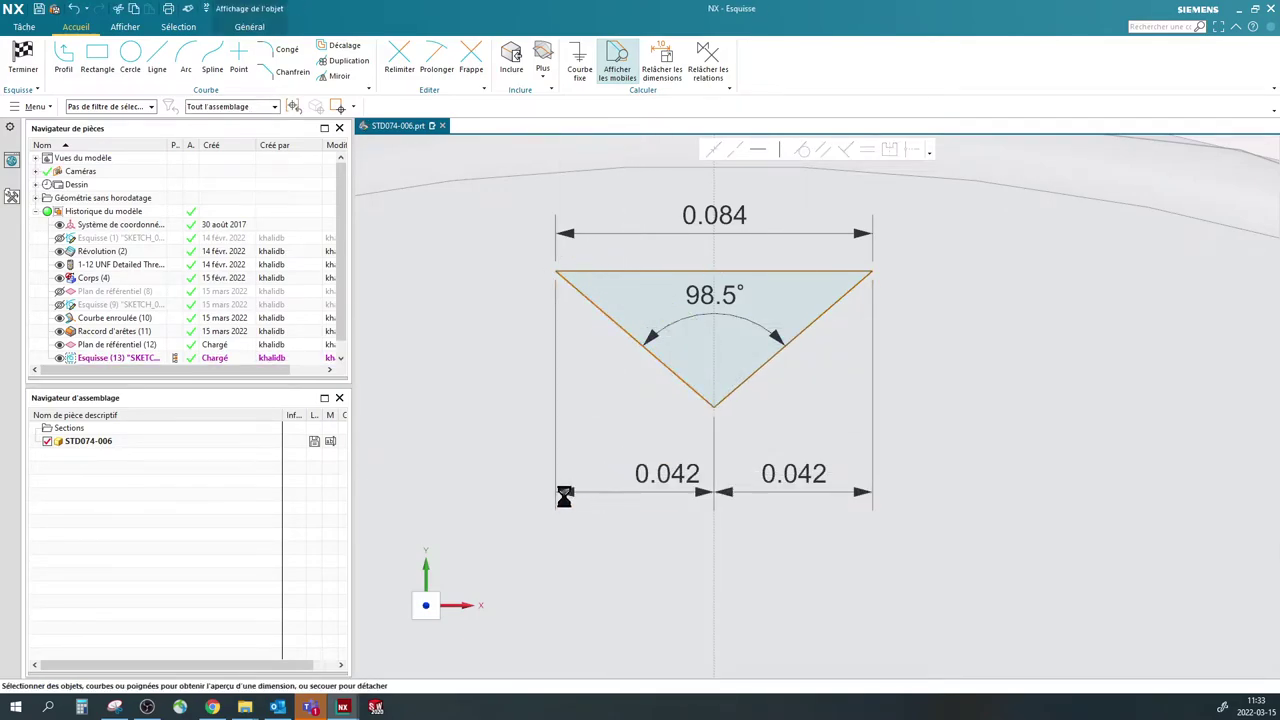
- Dimension the triangle's apex from the horizontal sketch axis and set the vertical distance to 0.625 in
scroll(734, 357, down, 3)
scroll(627, 320, down, 2)
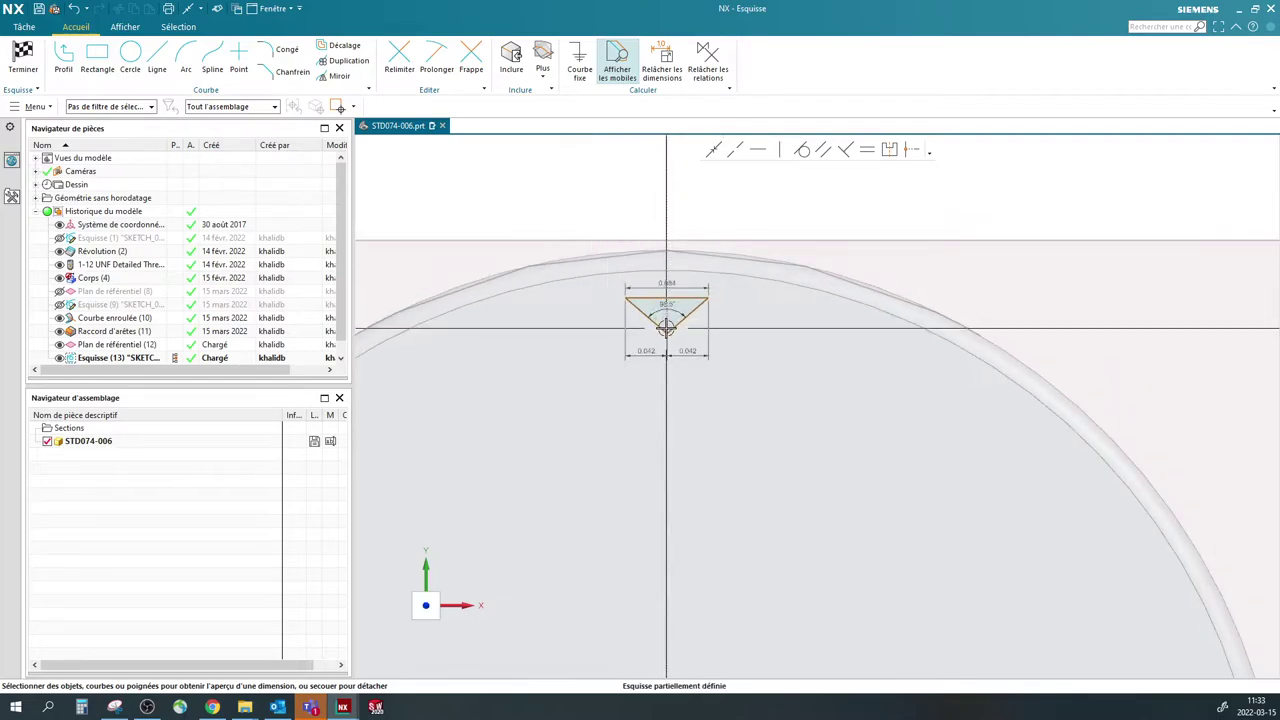
scroll(620, 217, down, 3)
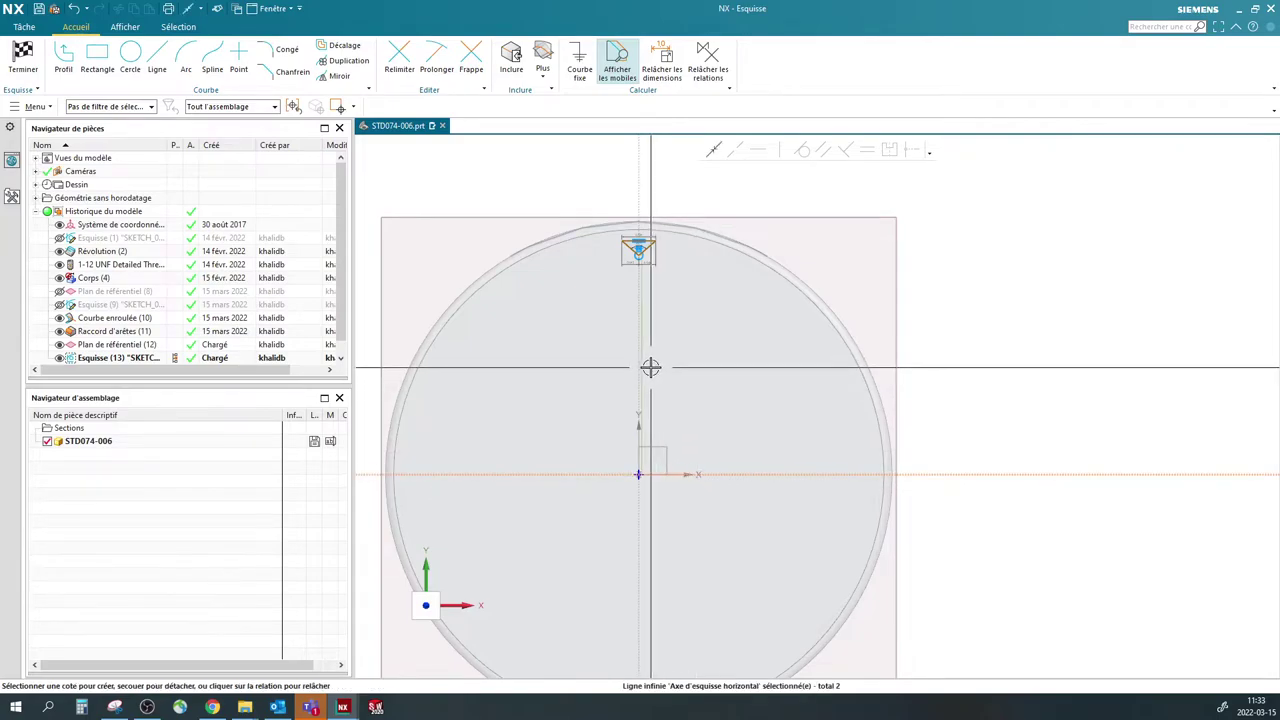
drag(722, 369, 764, 369)
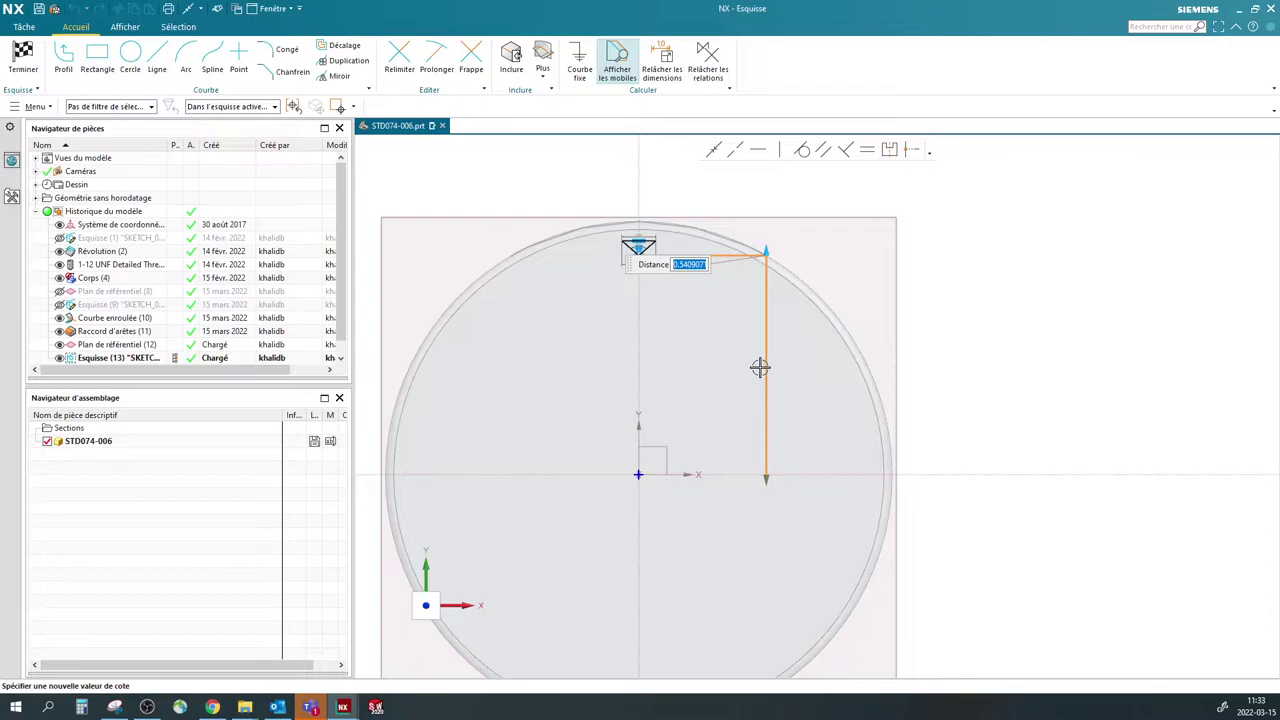
text(0.625)
key(Return)
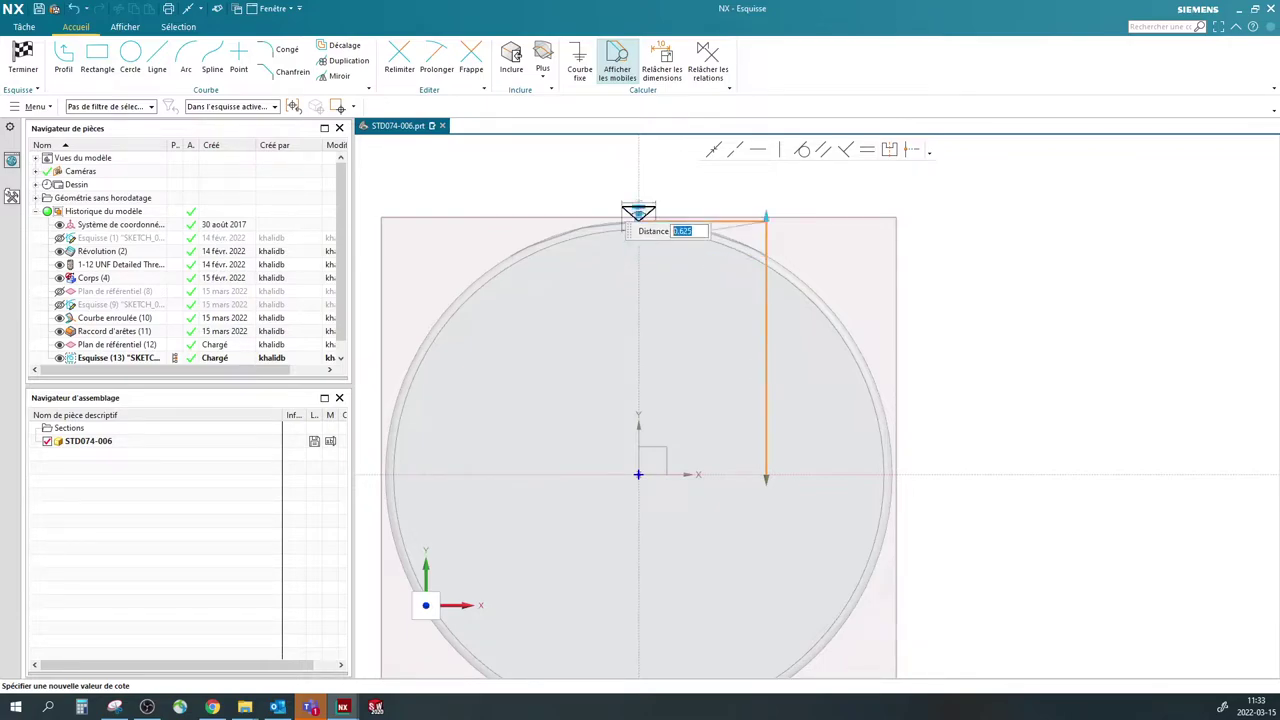
- Change the apex height to an expression subtracting a small depth from 0.625 in, and finish the sketch
scroll(662, 208, up, 10)
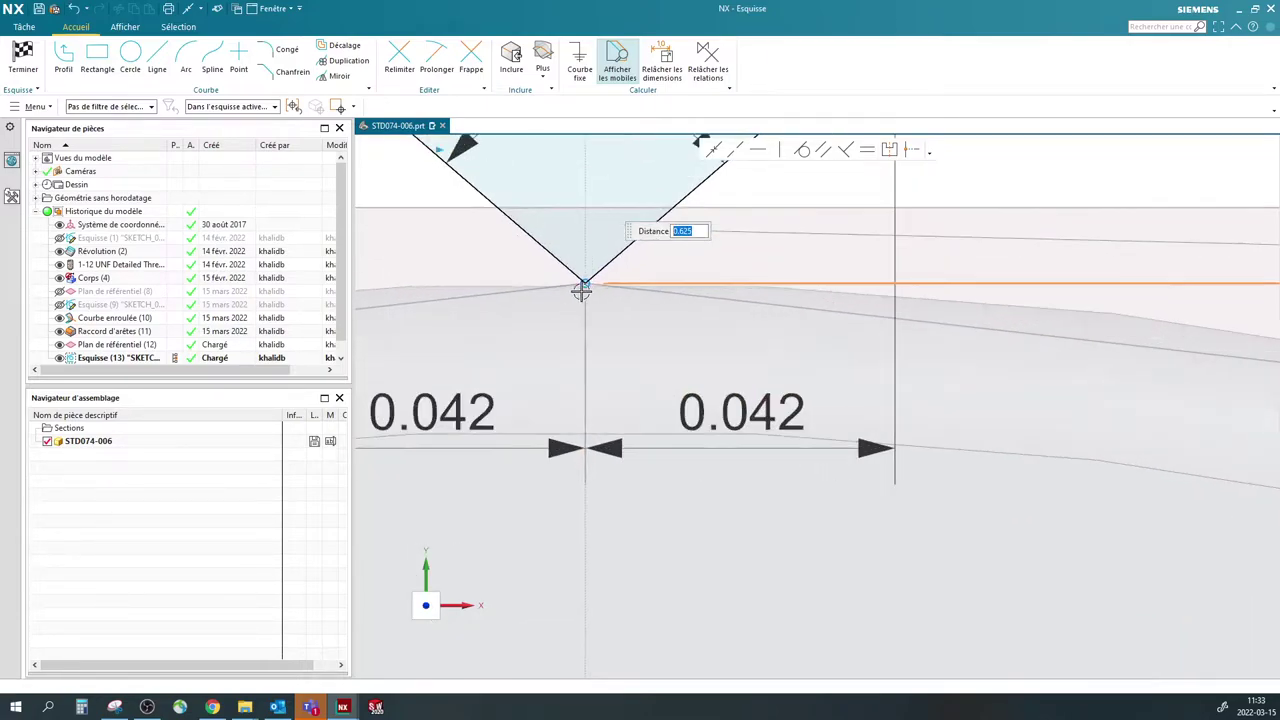
scroll(619, 287, down, 10)
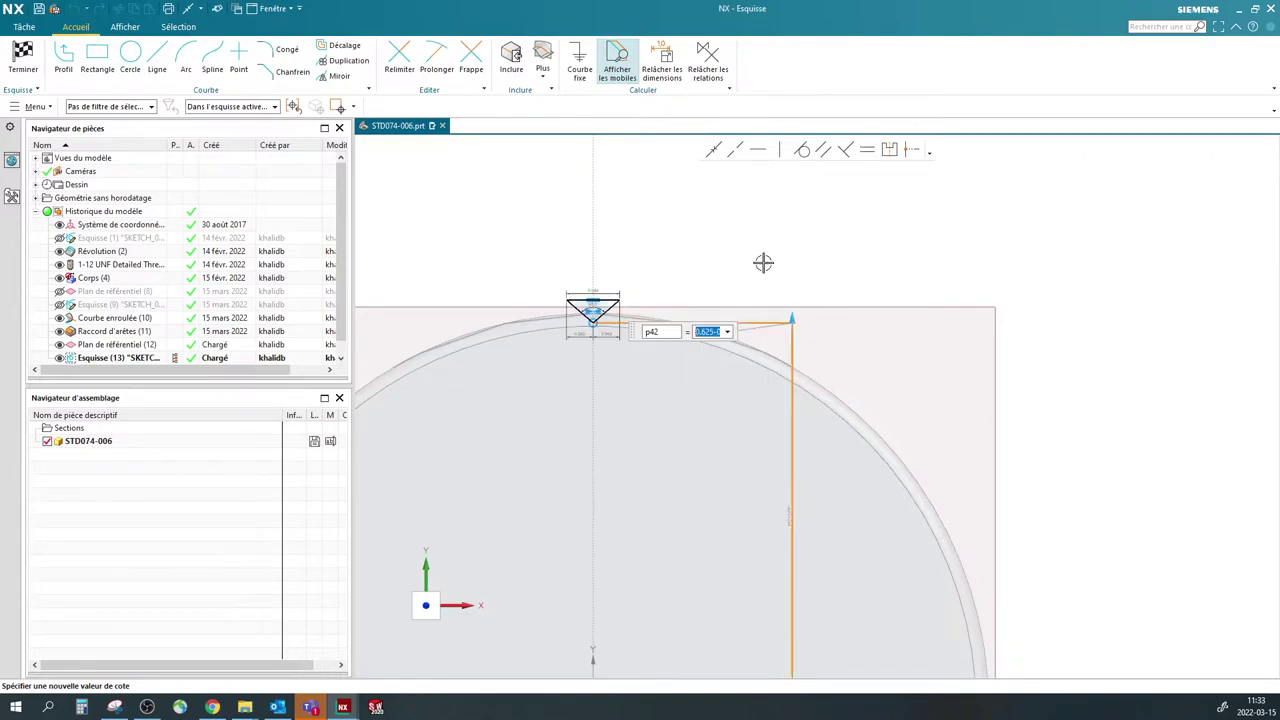
key(Return)
scroll(974, 266, down, 3)
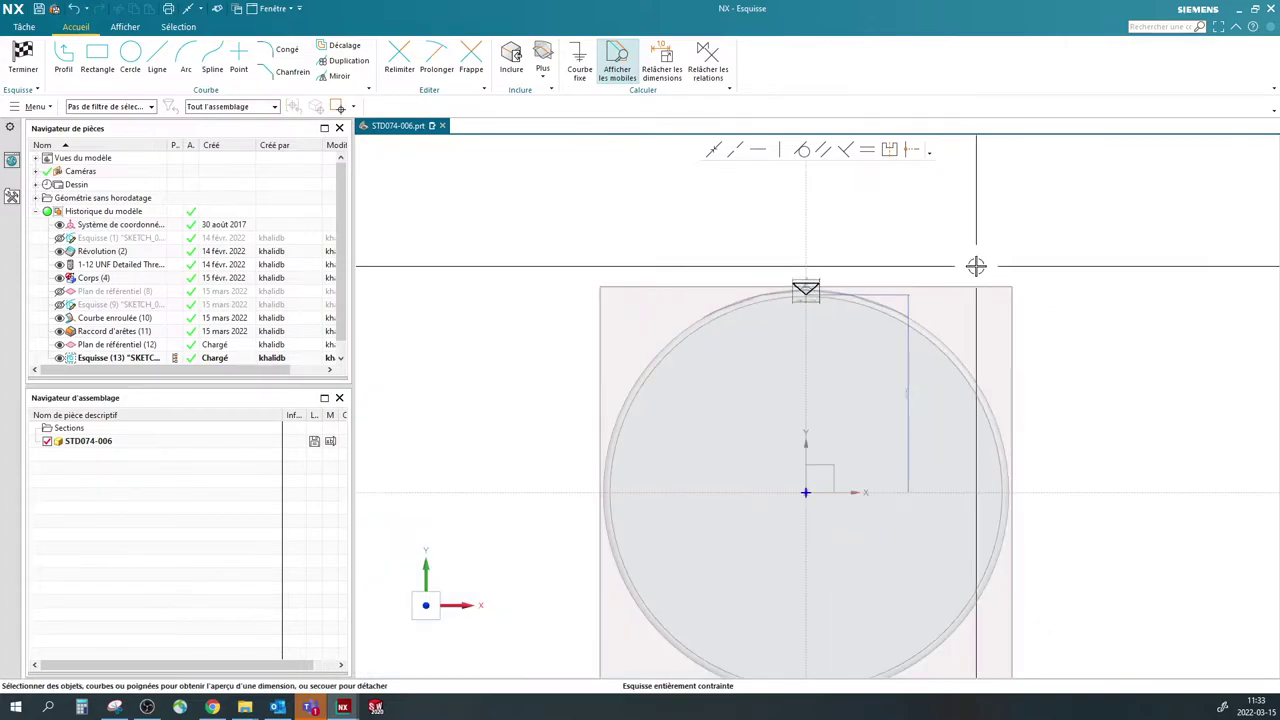
click(22, 57)
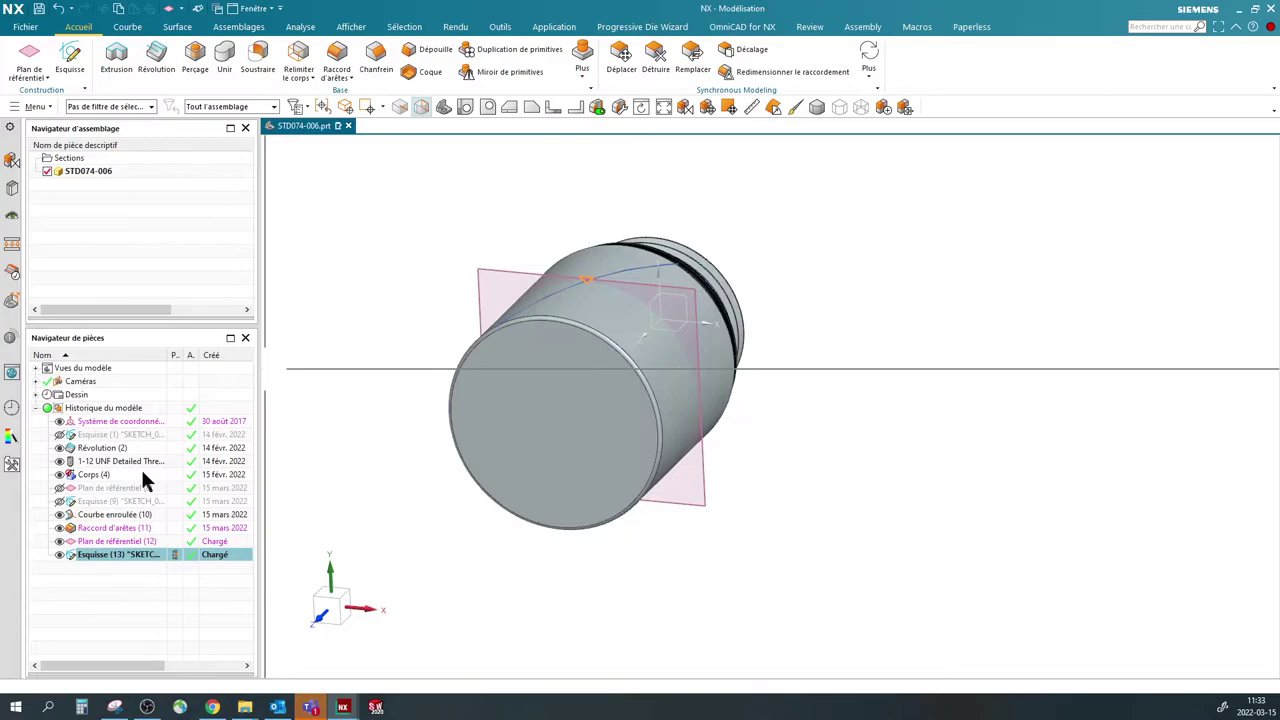
- Hide the mid-body datum plane and save the part
click(59, 541)
middle_drag(440, 217, 266, 230)
click(59, 421)
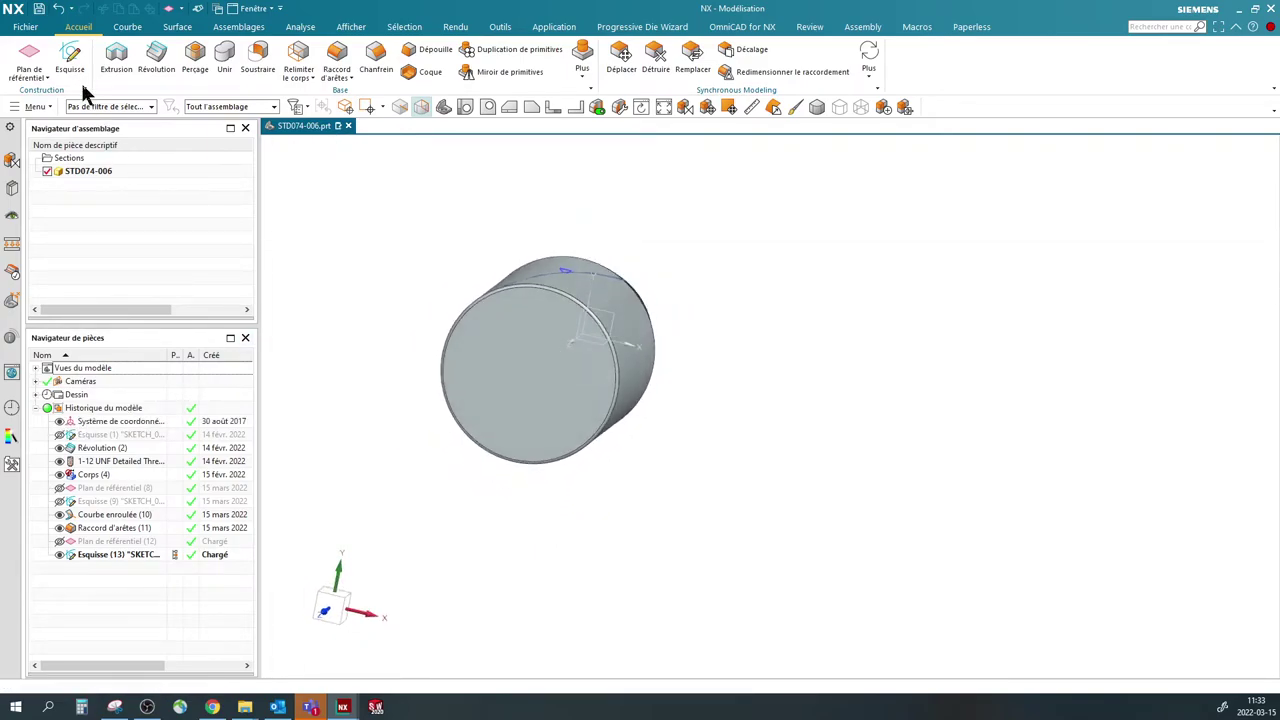
click(38, 8)
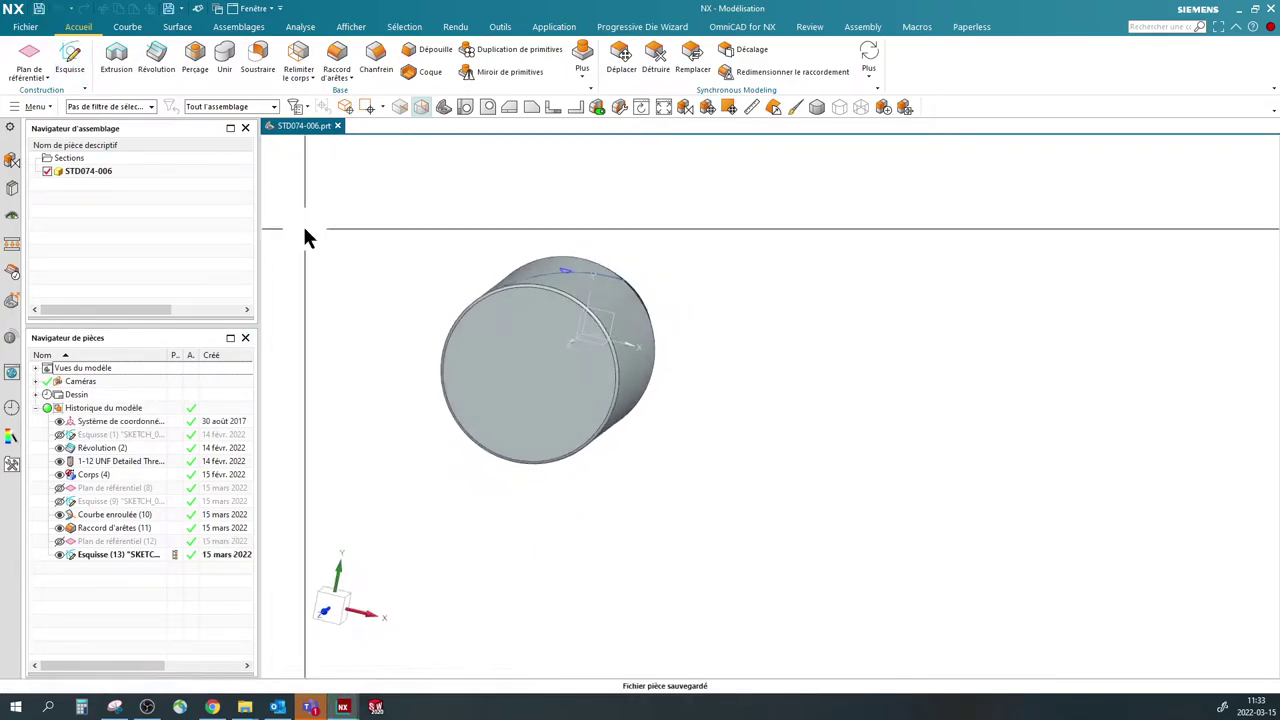
- Create a sweep of the triangular profile along the wrapped curve, with Fixed orientation and constant scale factor 1
mouse_move(360, 220)
middle_down()
mouse_move(417, 254)
mouse_move(407, 245)
middle_up()
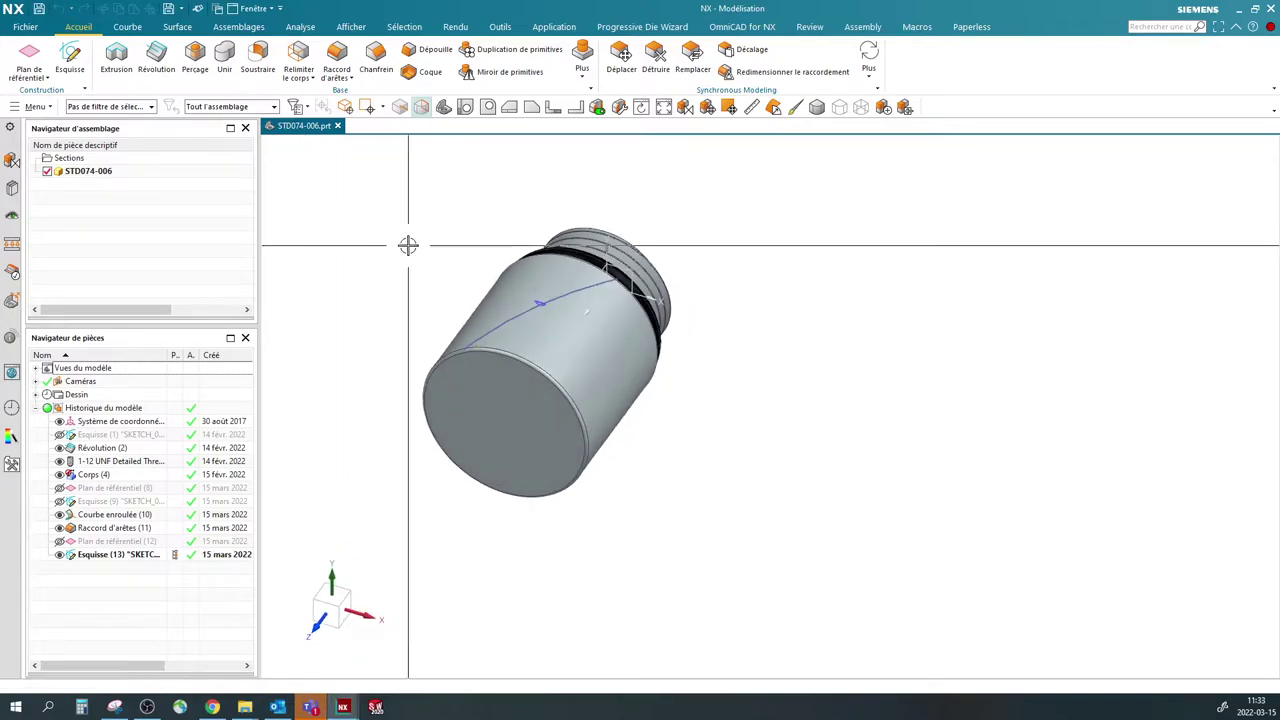
click(178, 28)
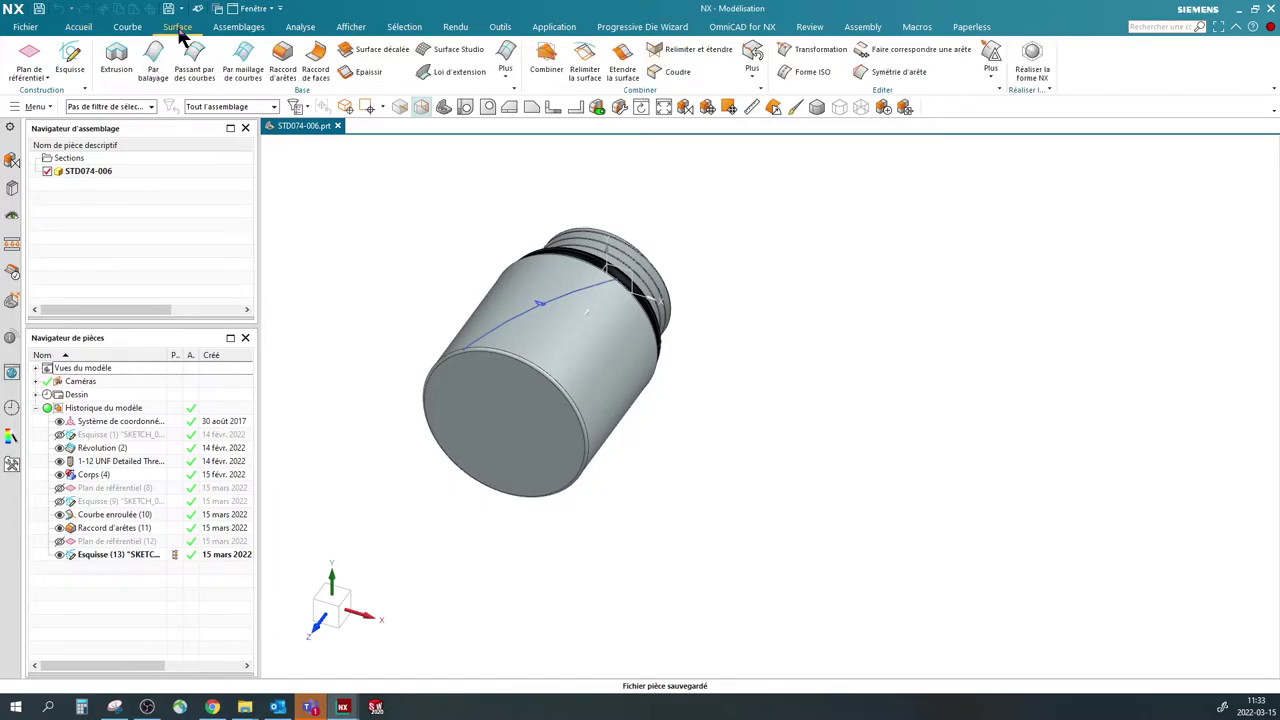
click(155, 60)
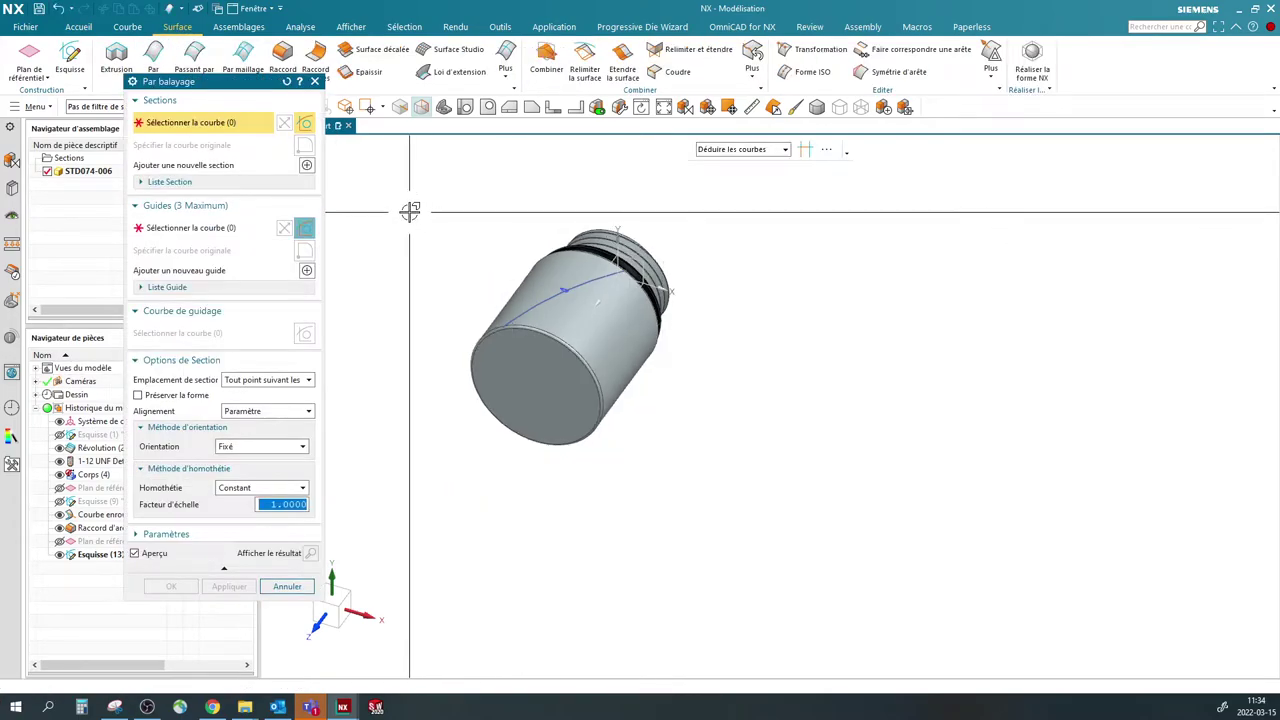
scroll(560, 255, up, 3)
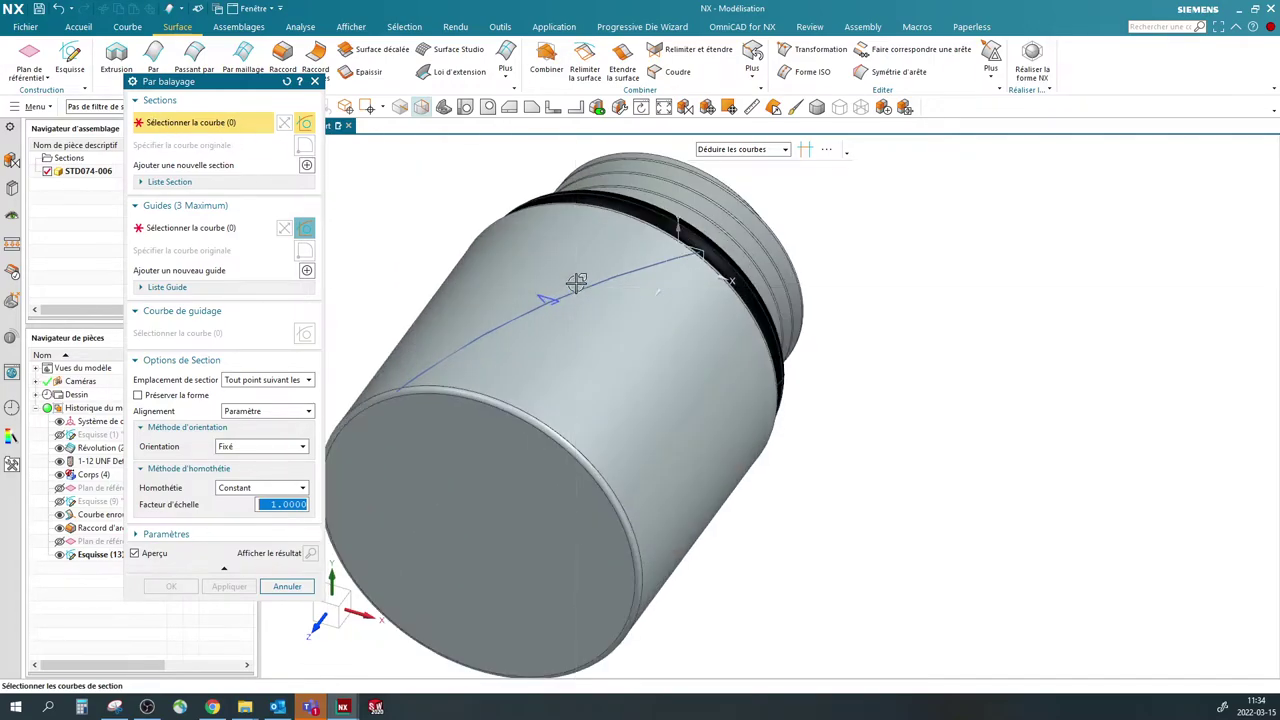
click(546, 298)
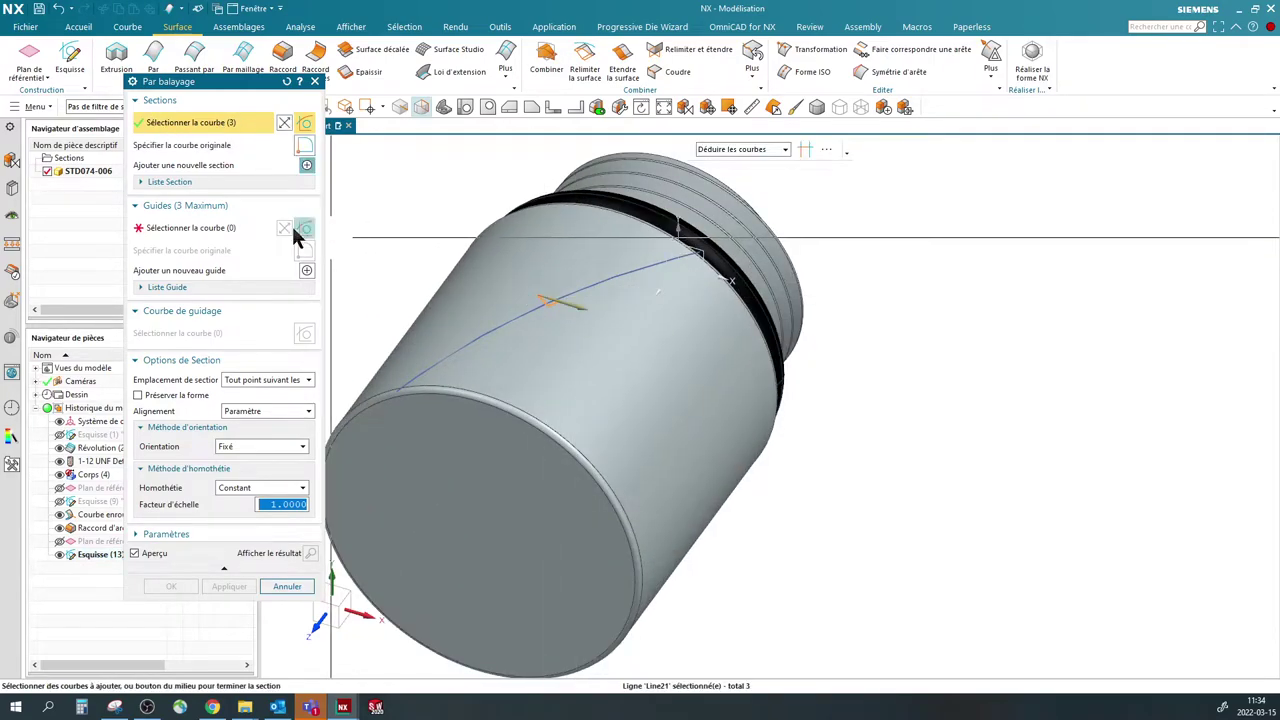
click(165, 228)
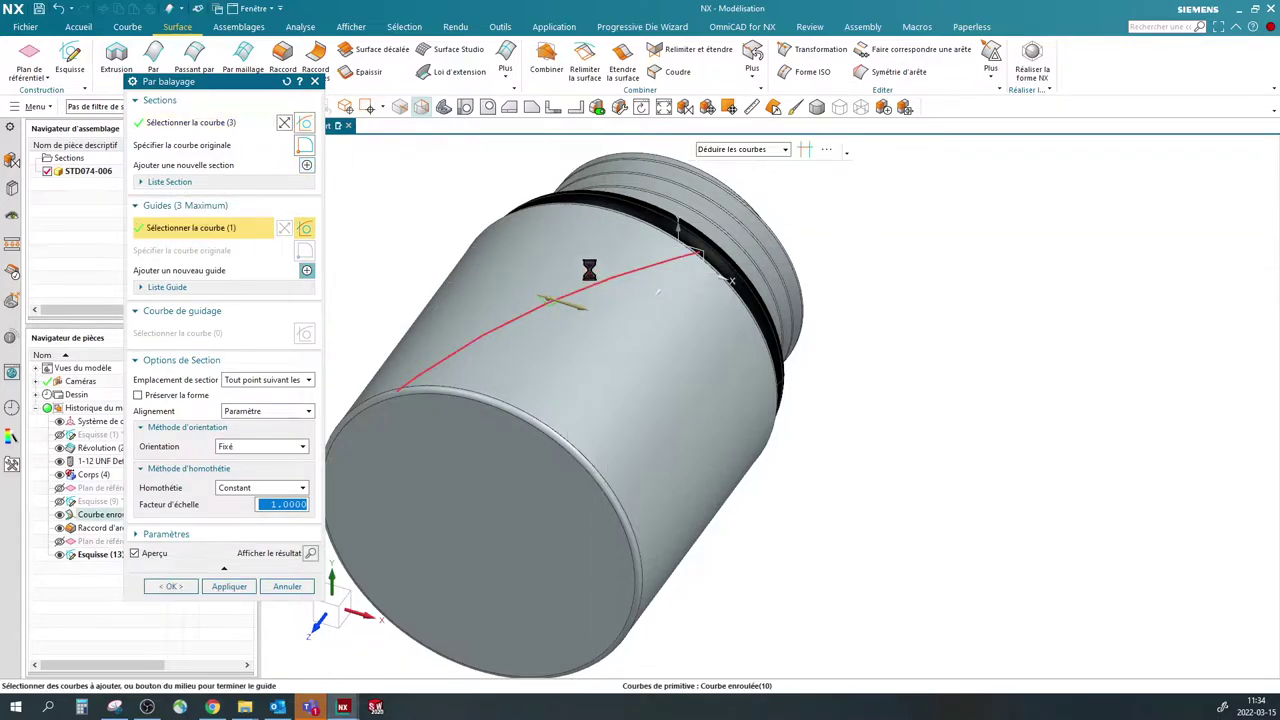
click(580, 272)
scroll(580, 230, down, 3)
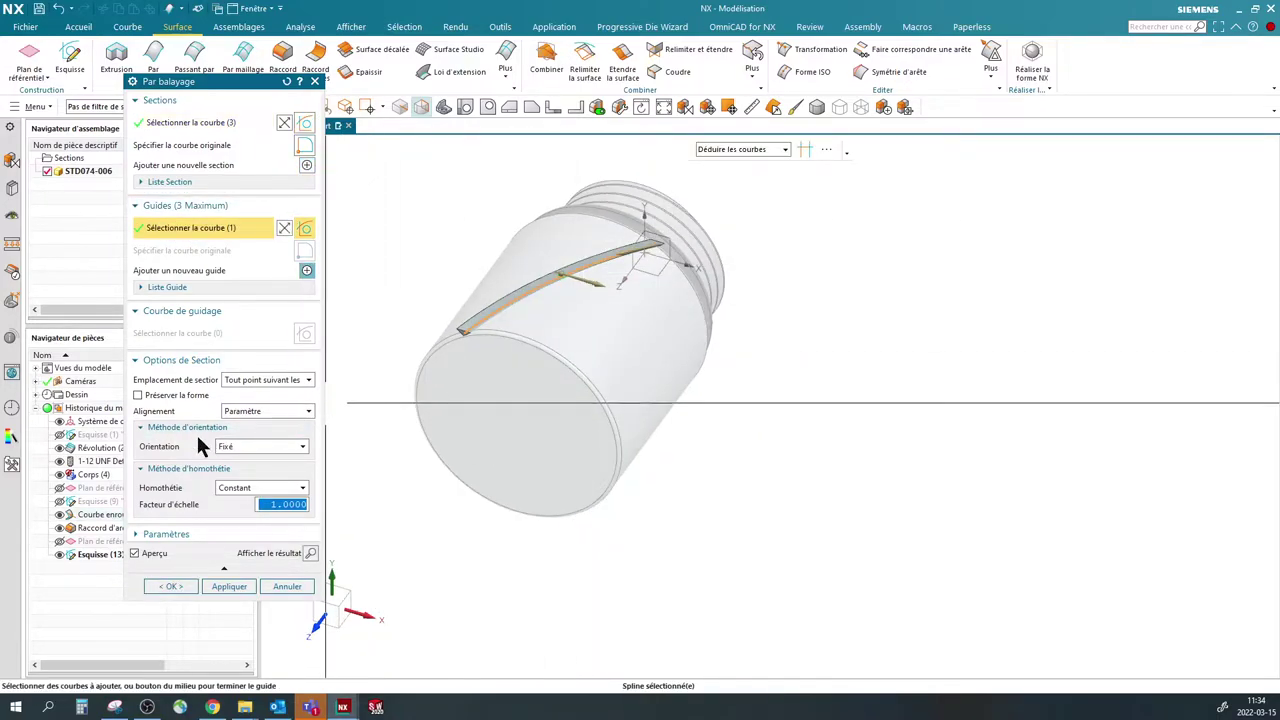
click(258, 447)
click(262, 456)
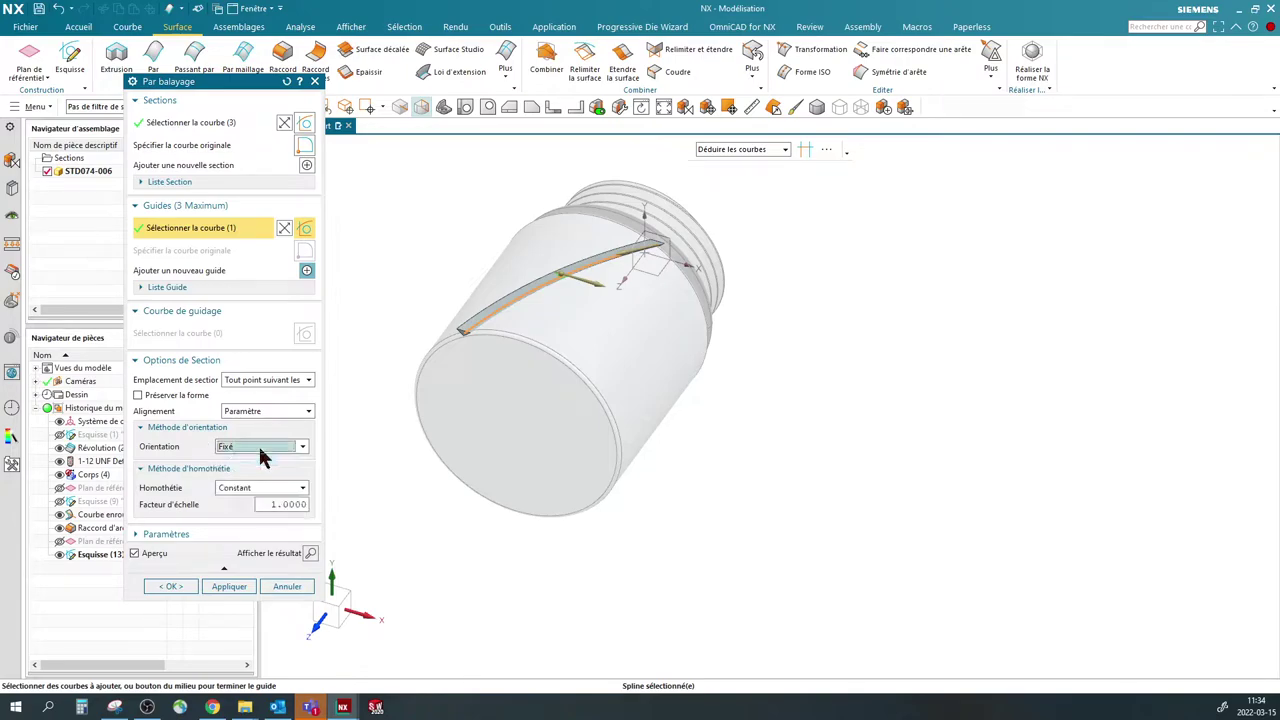
click(172, 587)
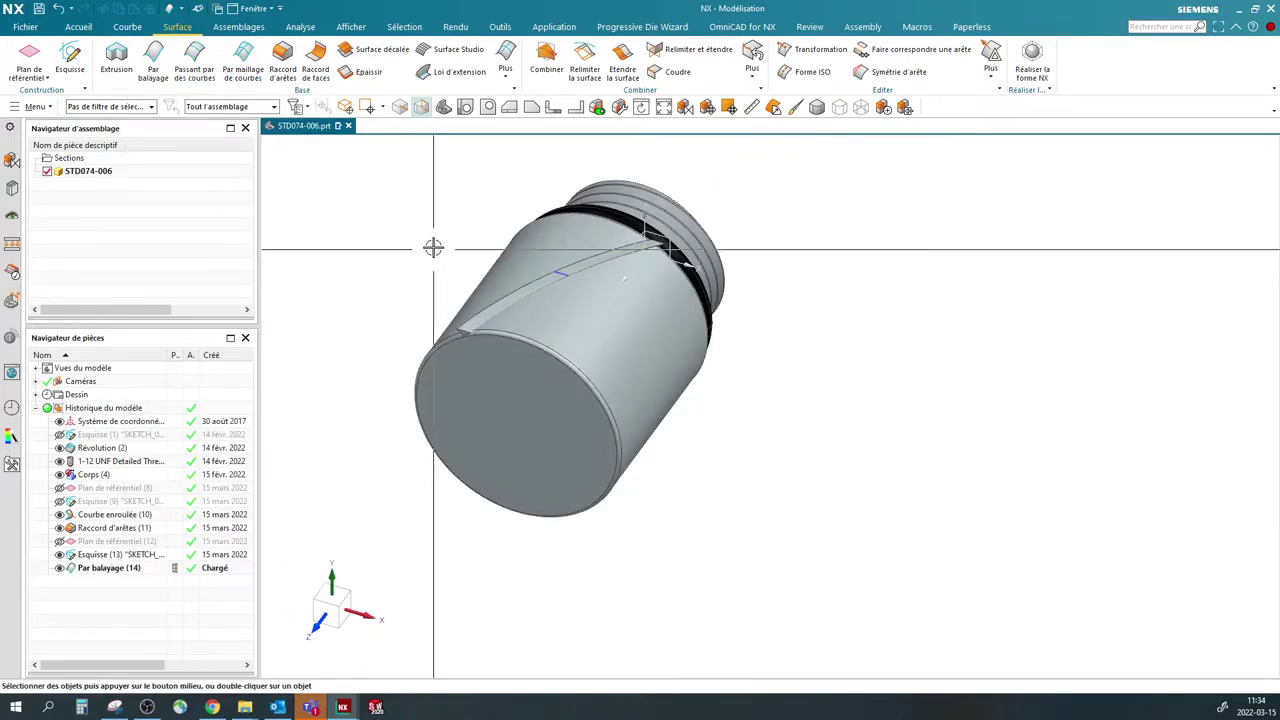
- Offset both triangular end faces of the swept body by 0.3 in to extend it past the plug's body
click(40, 108)
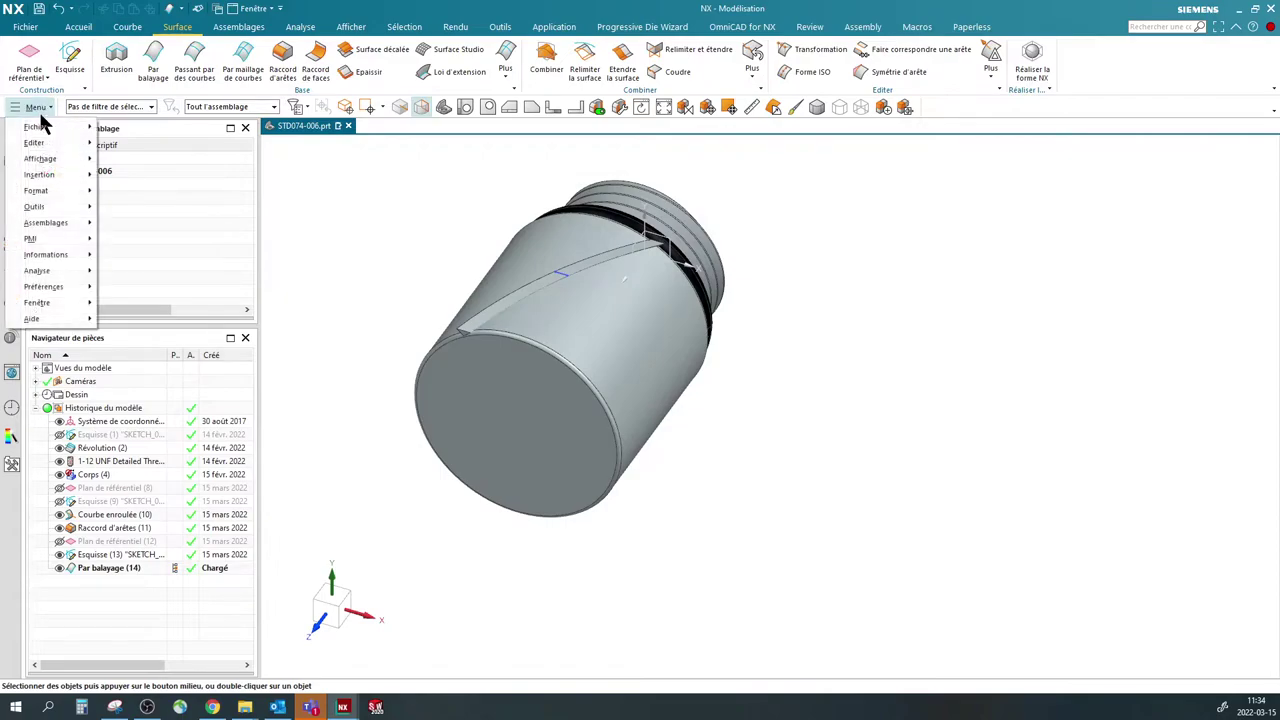
mouse_move(53, 180)
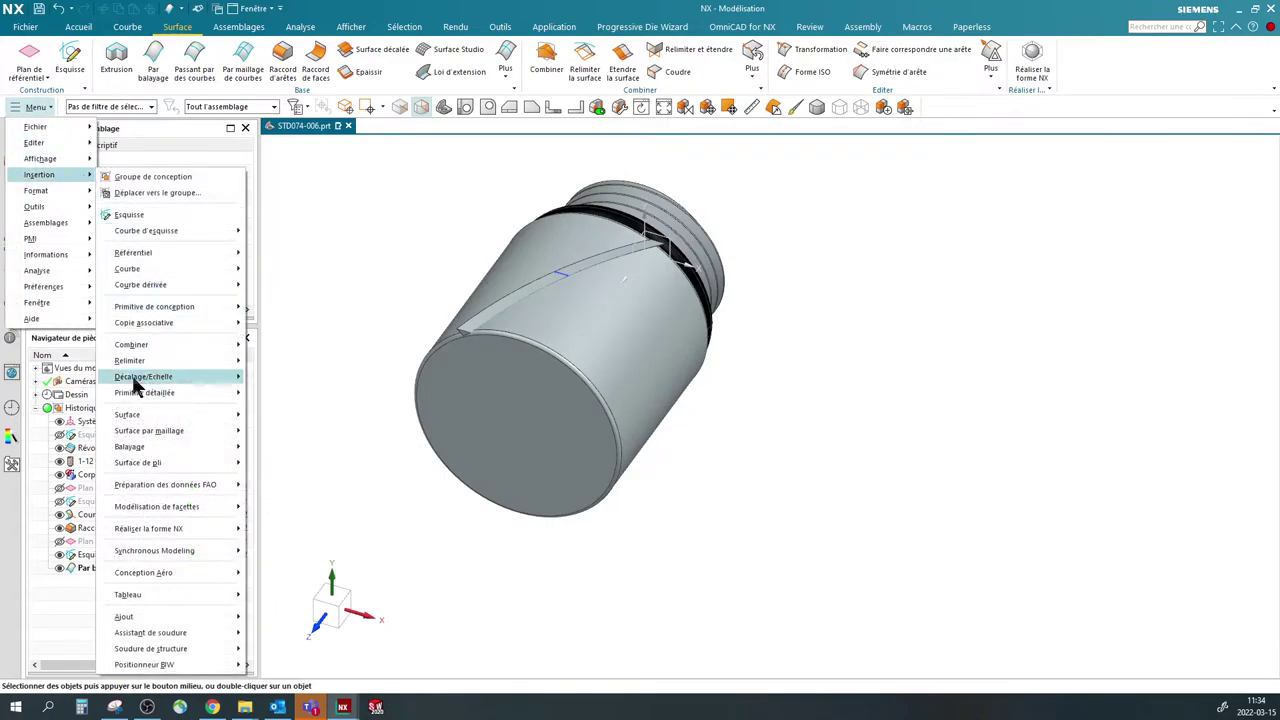
mouse_move(128, 387)
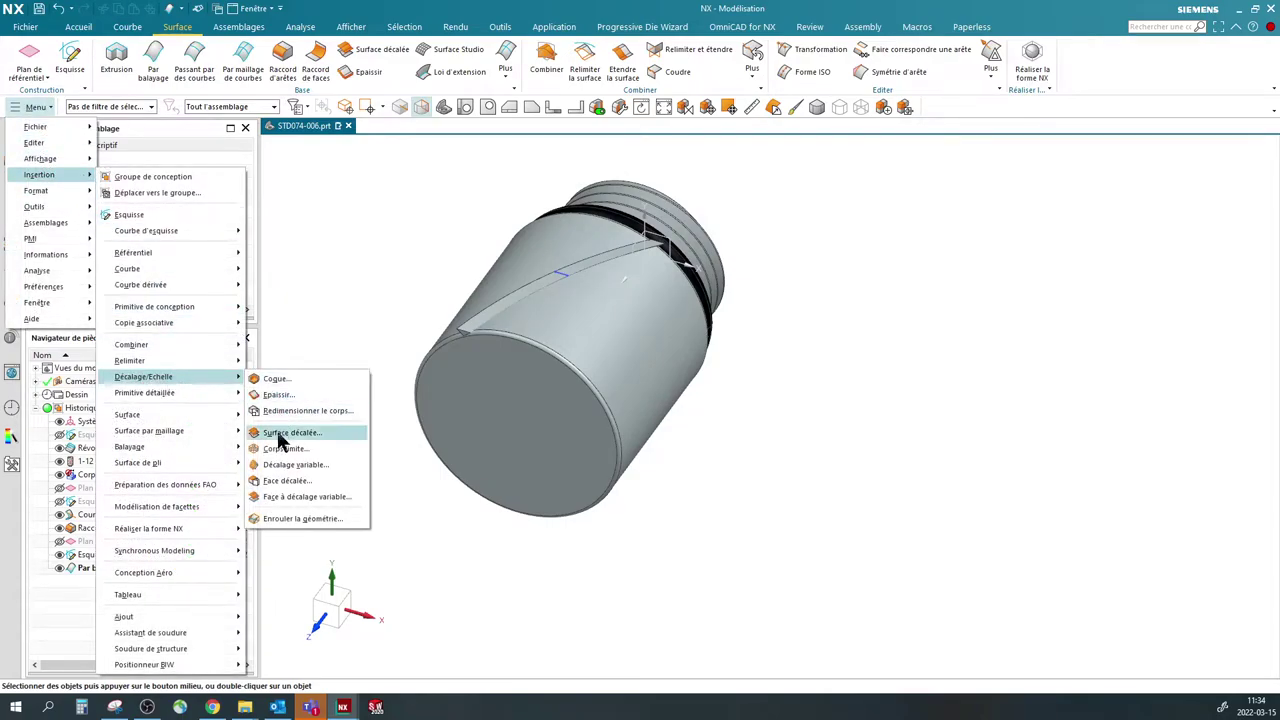
click(288, 482)
scroll(460, 335, up, 5)
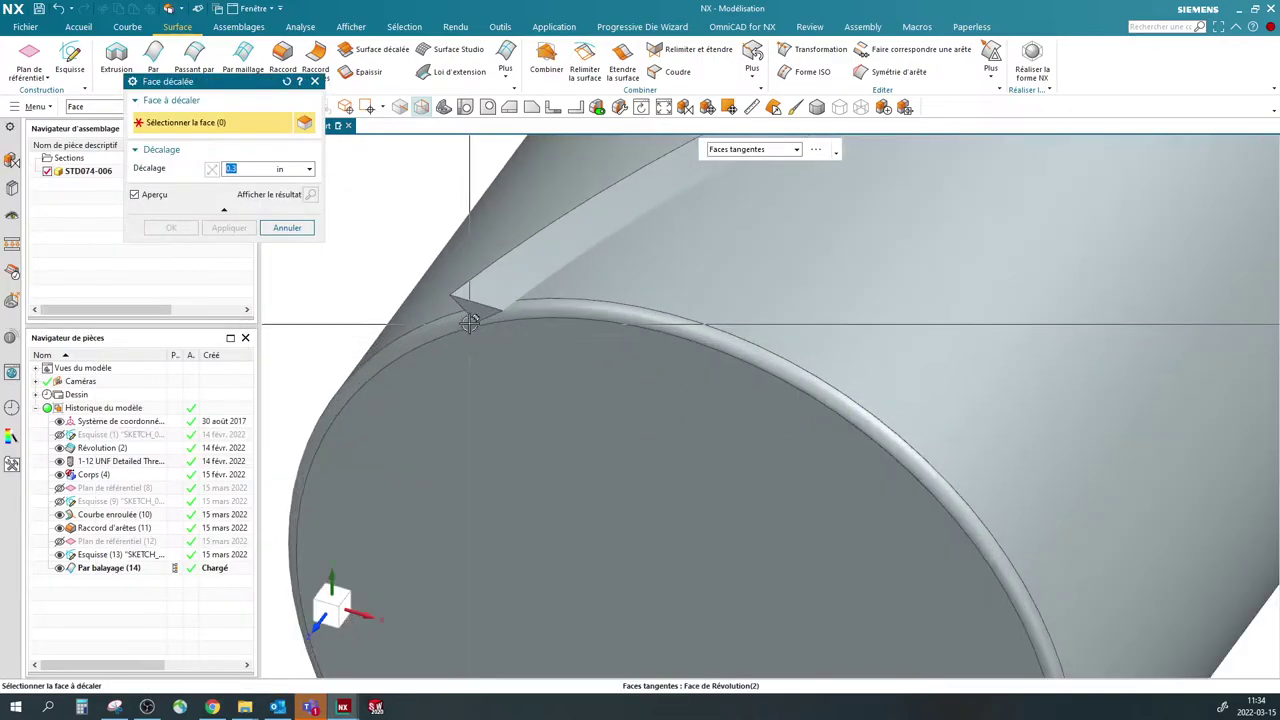
click(476, 294)
scroll(470, 295, down, 6)
middle_drag(407, 307, 366, 326)
scroll(534, 397, up, 5)
scroll(503, 320, down, 5)
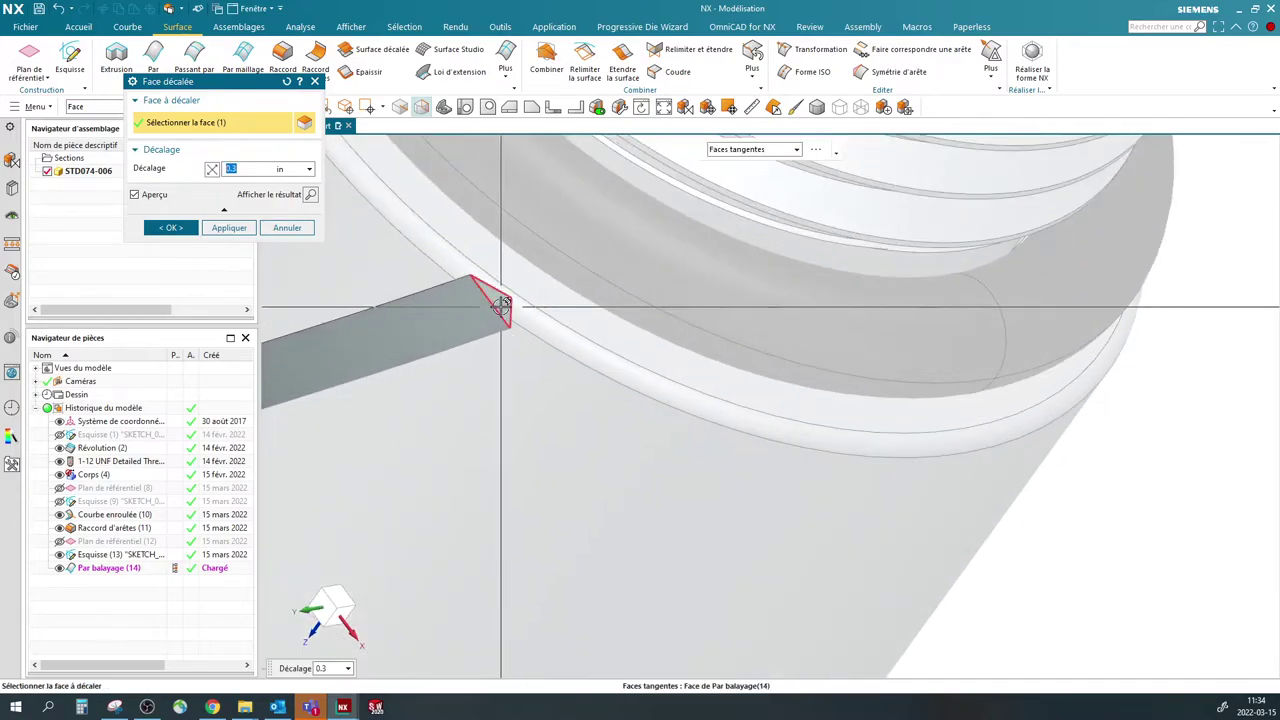
click(170, 228)
- Hide the triangular profile sketch
scroll(588, 292, down, 3)
middle_drag(588, 292, 270, 450)
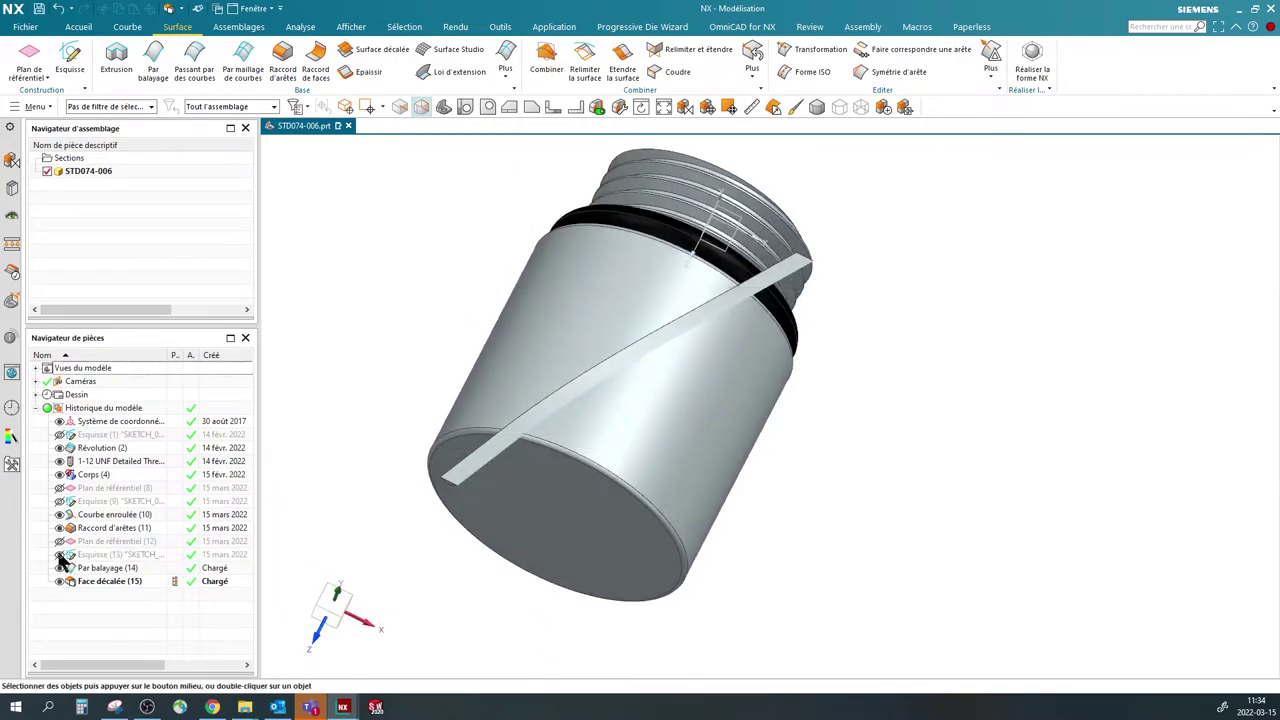
scroll(406, 265, down, 2)
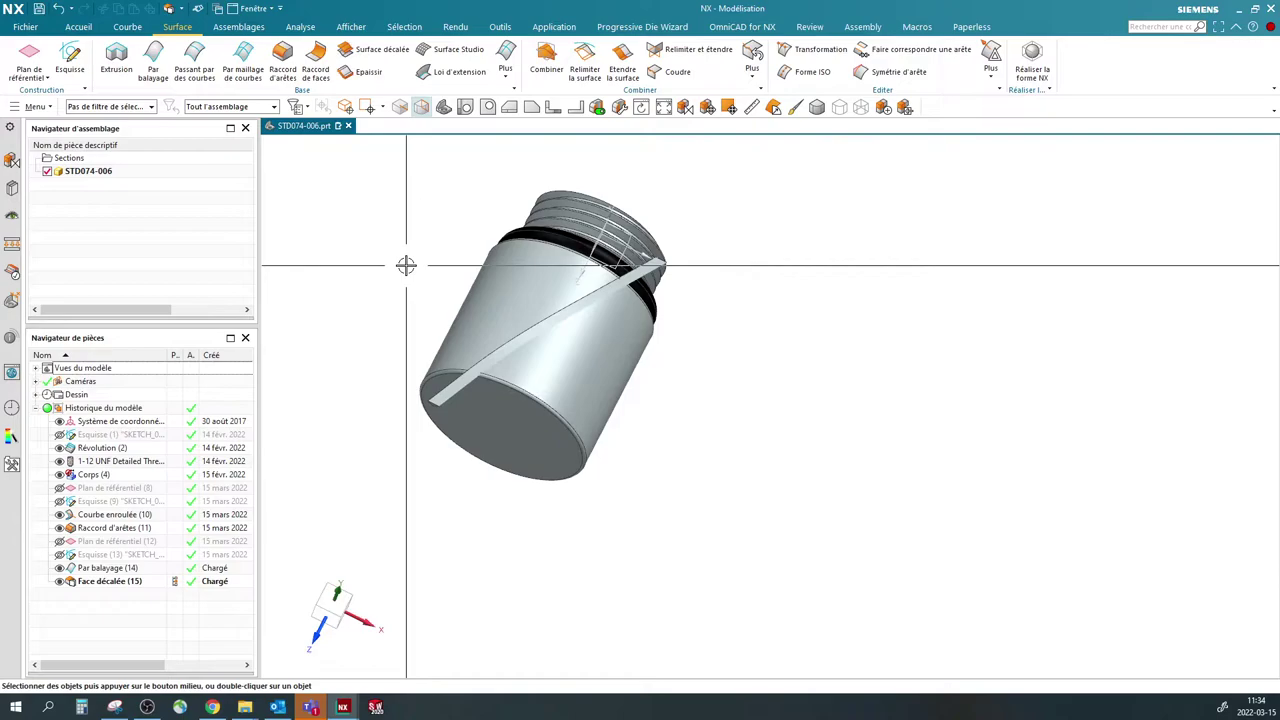
middle_drag(406, 265, 355, 213)
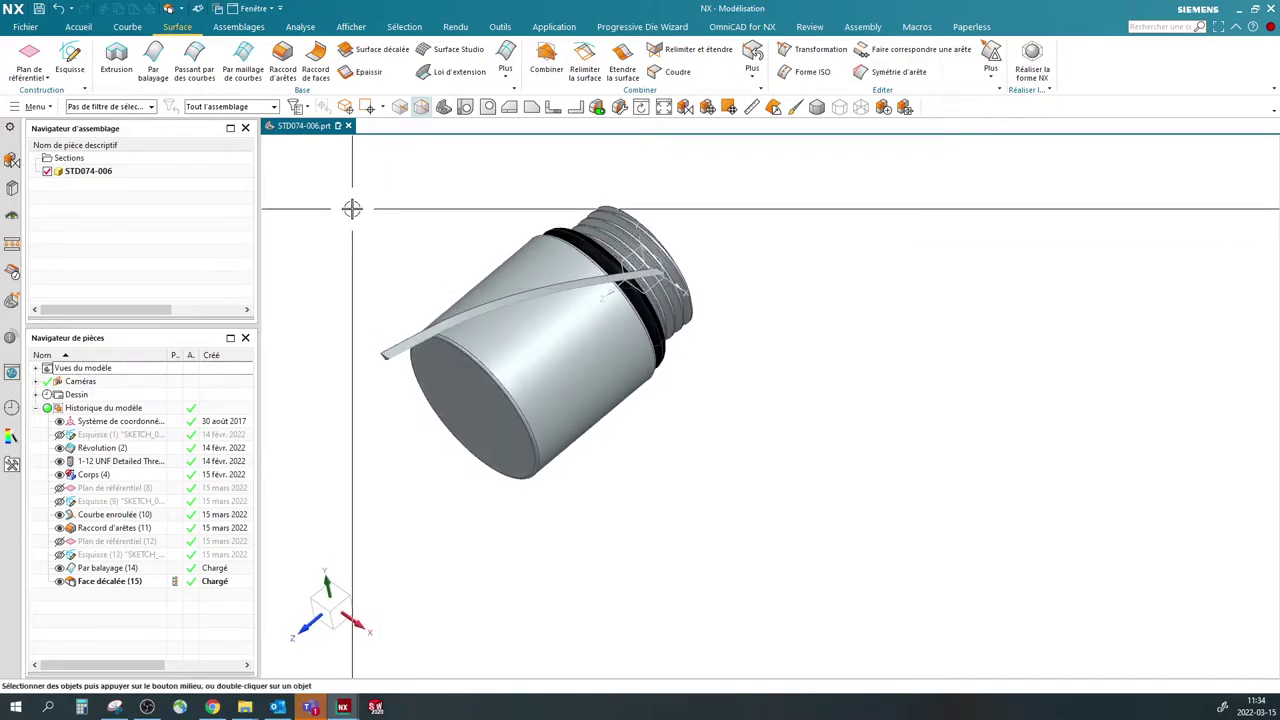
- Mirror the swept body and its face offset about the datum coordinate system's vertical plane running along the plug's axis
scroll(128, 30, up, 2)
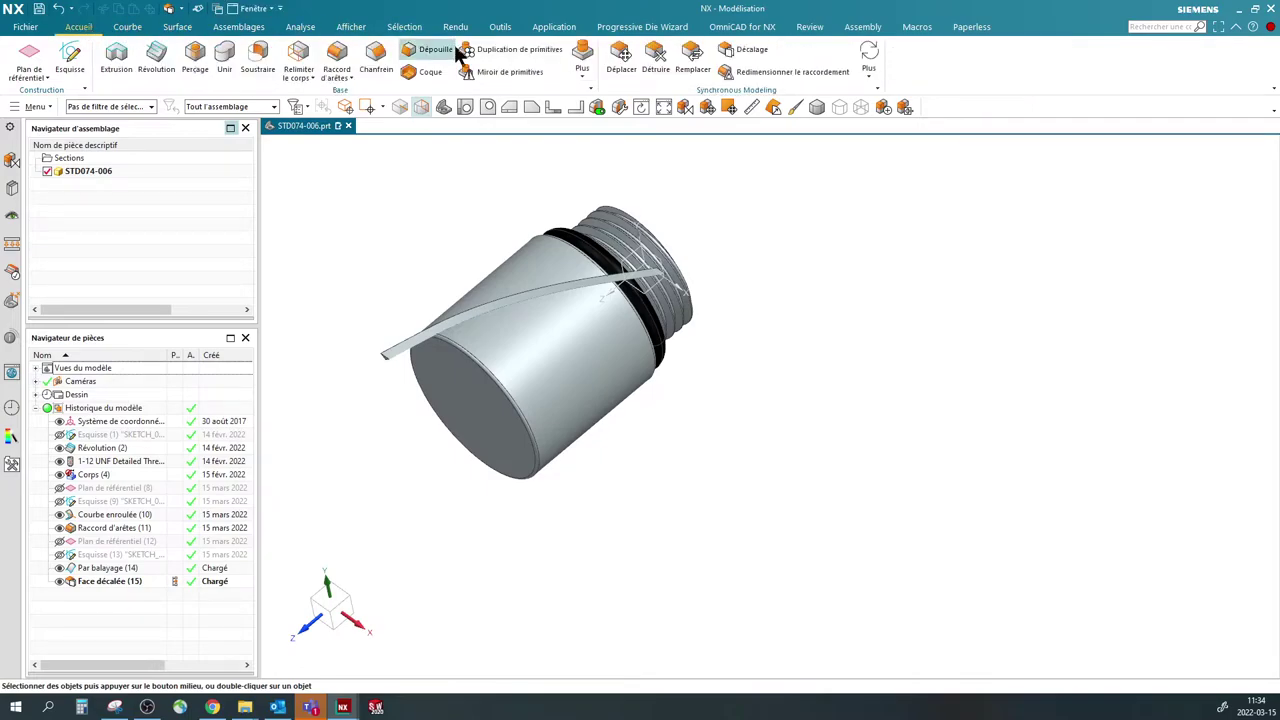
click(483, 74)
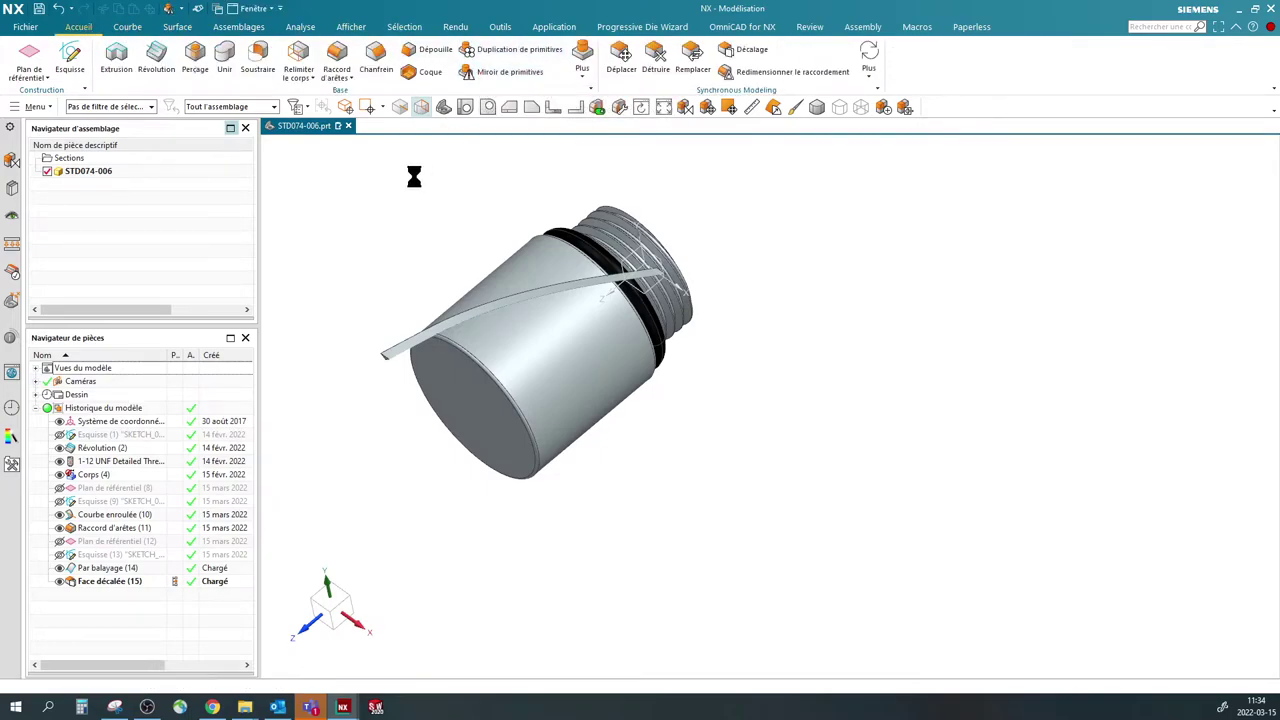
scroll(809, 220, up, 2)
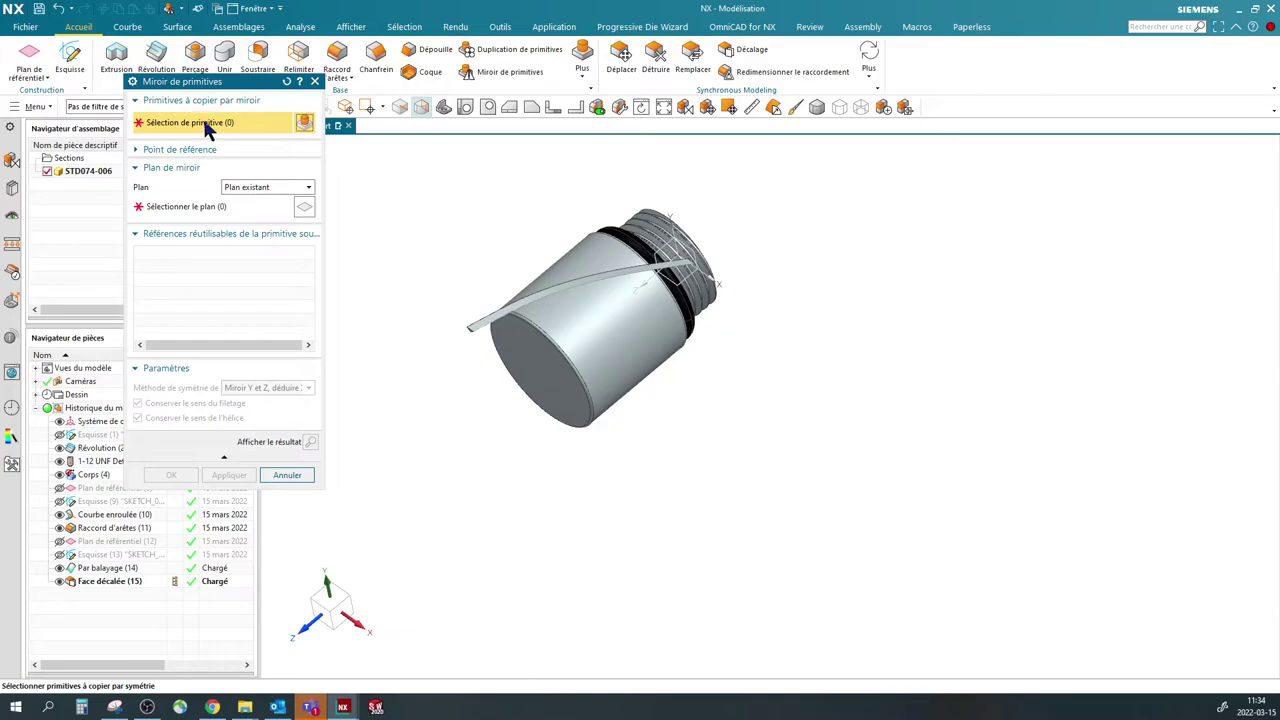
click(103, 583)
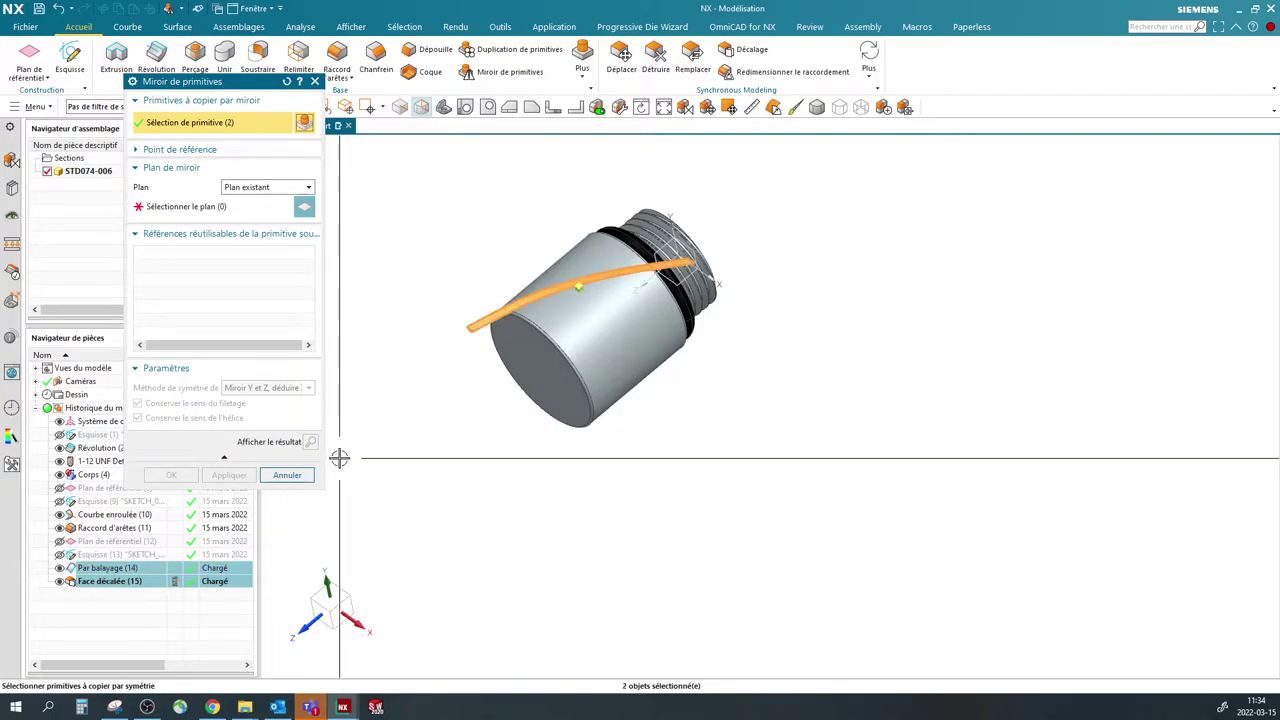
click(206, 206)
middle_drag(471, 251, 389, 289)
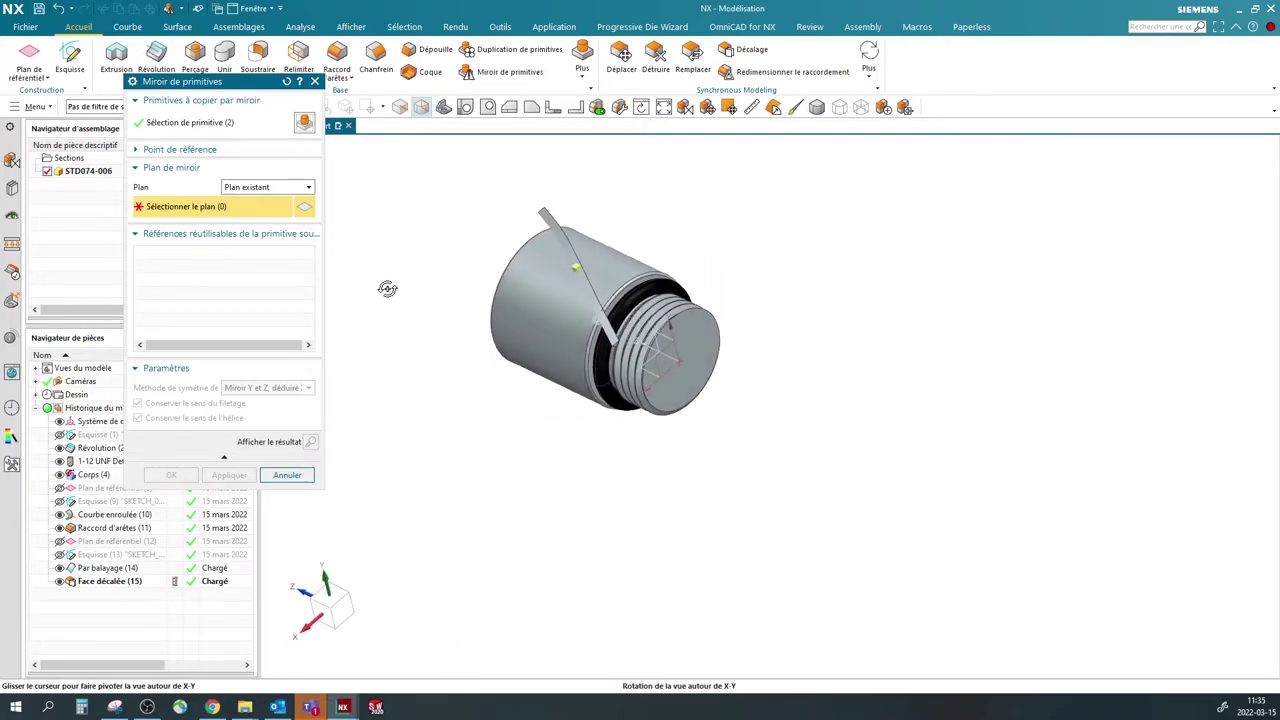
click(666, 338)
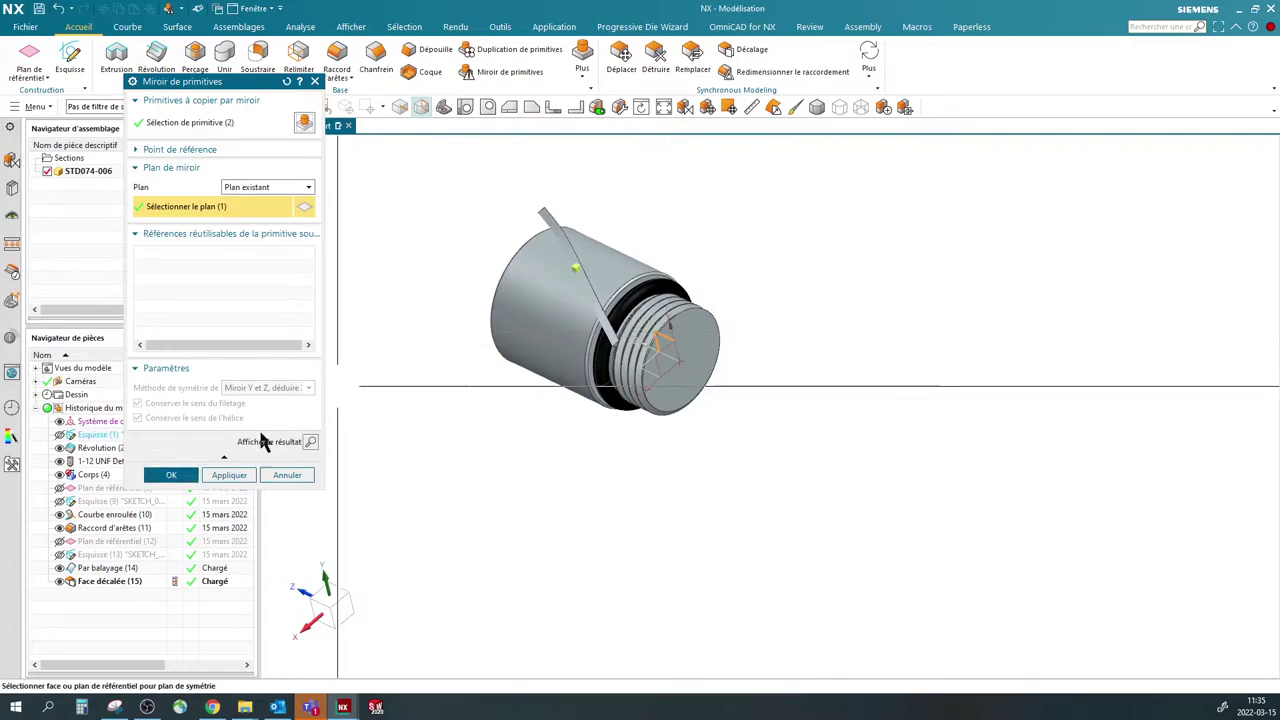
click(171, 475)
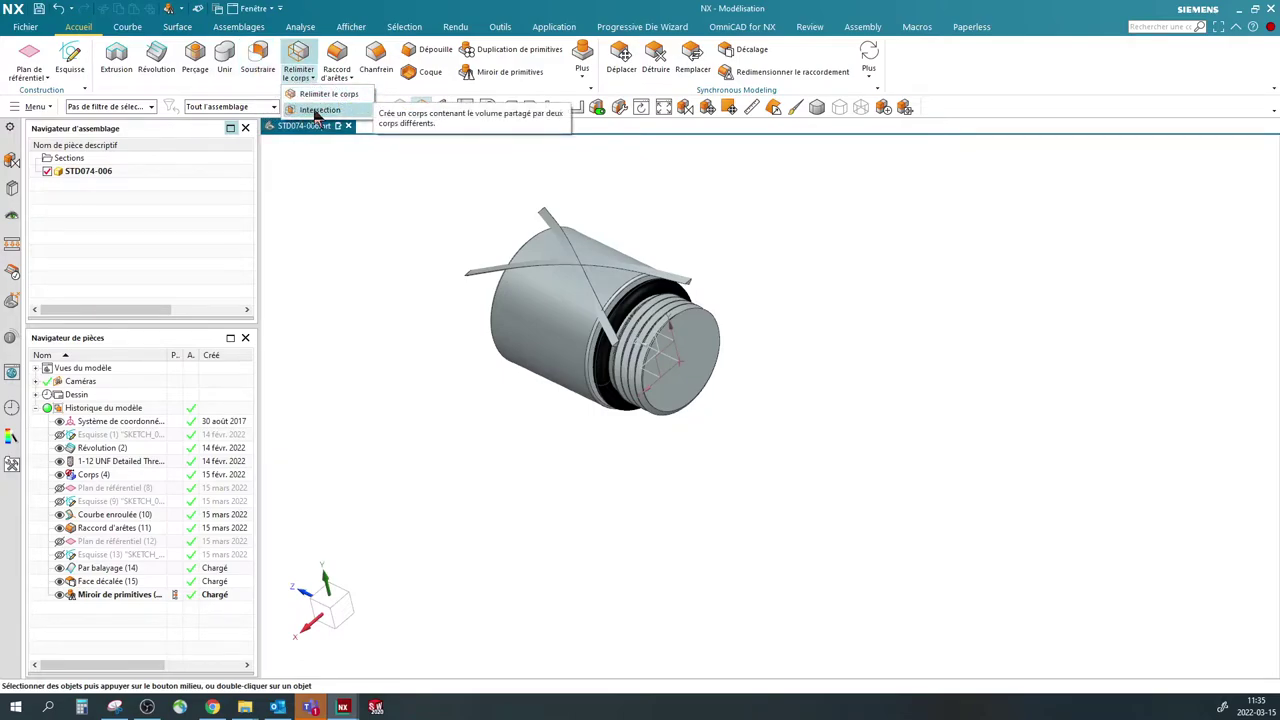
- Subtract both crossing swept bodies from the plug's body without keeping the tools, and hide the wrapped curve
click(252, 62)
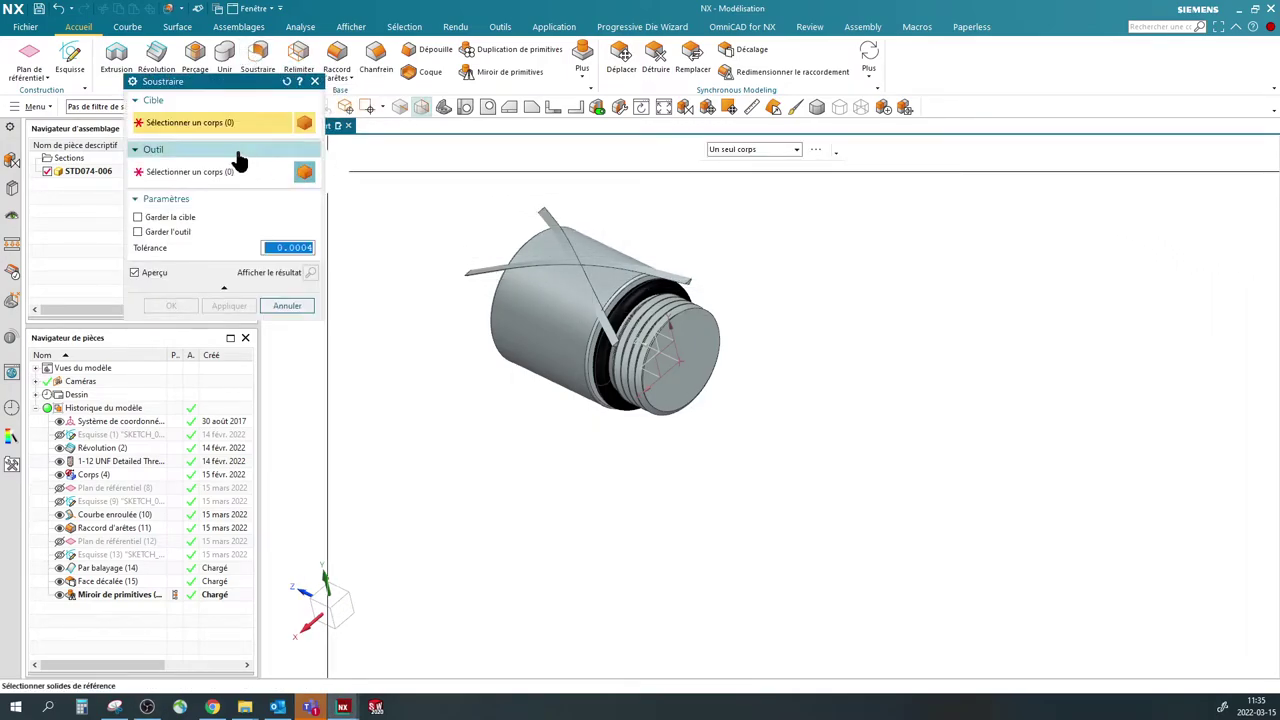
drag(190, 87, 225, 168)
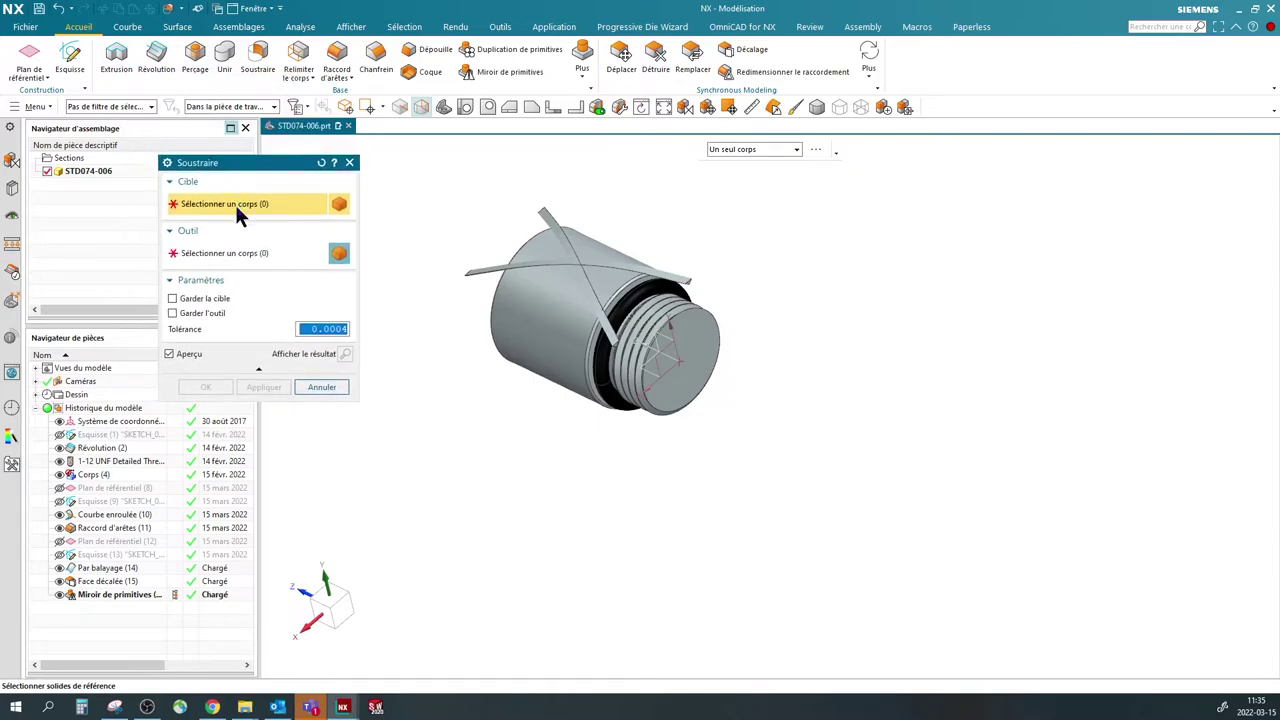
click(559, 328)
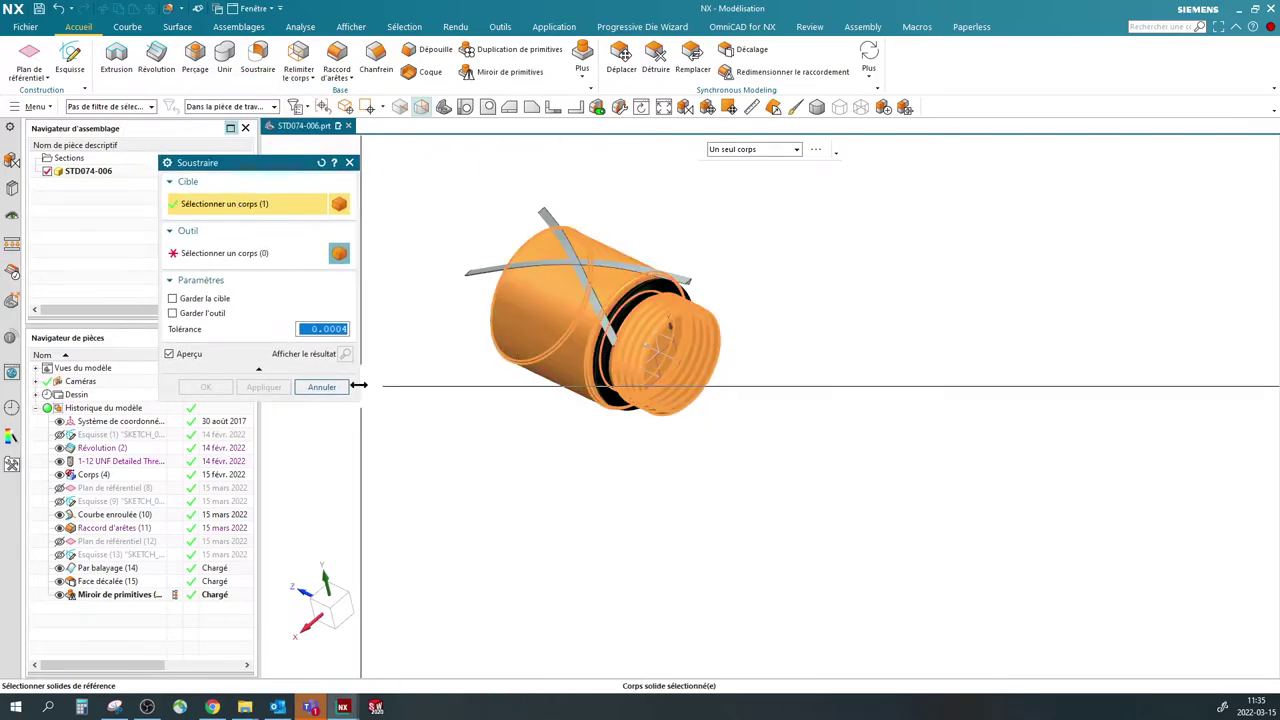
click(226, 253)
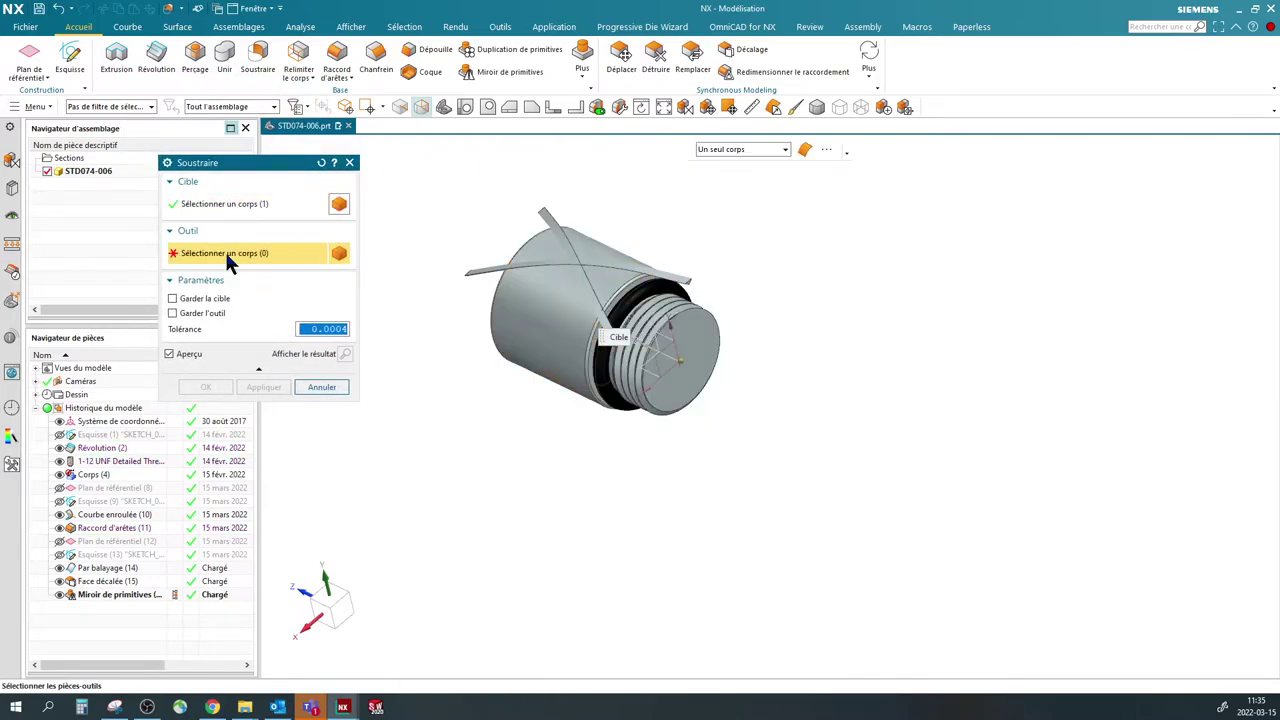
click(515, 216)
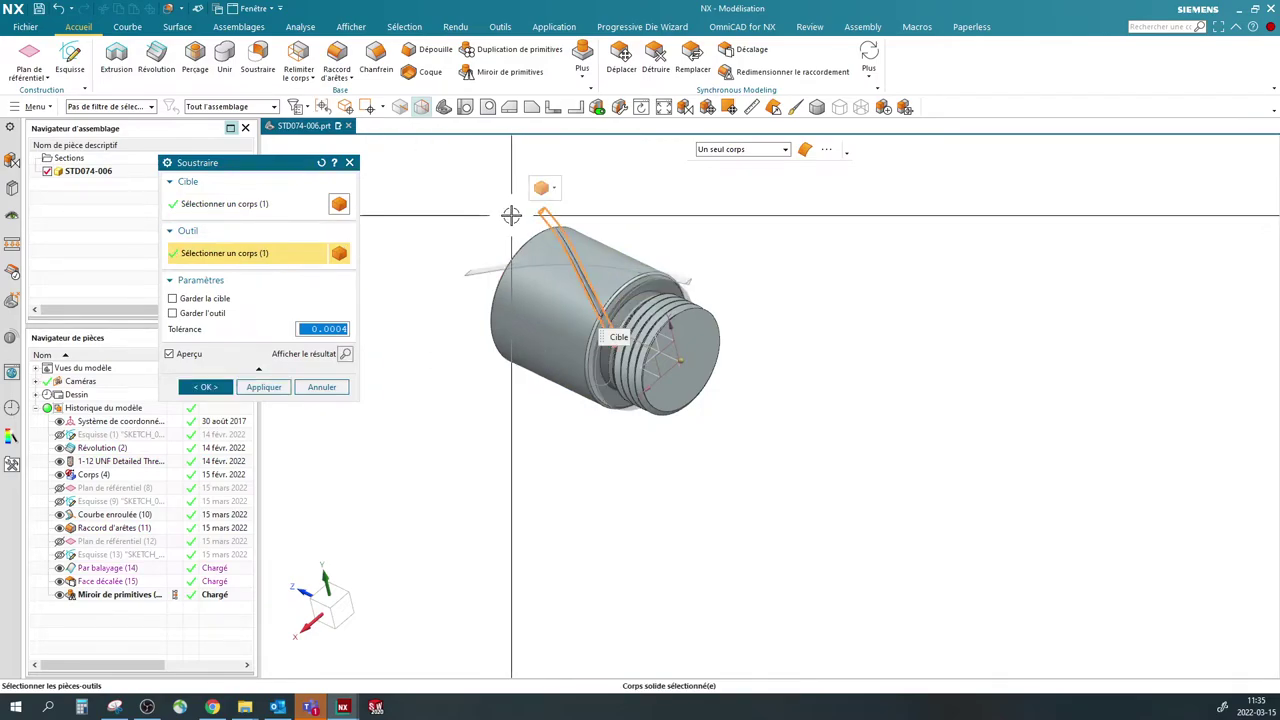
click(470, 268)
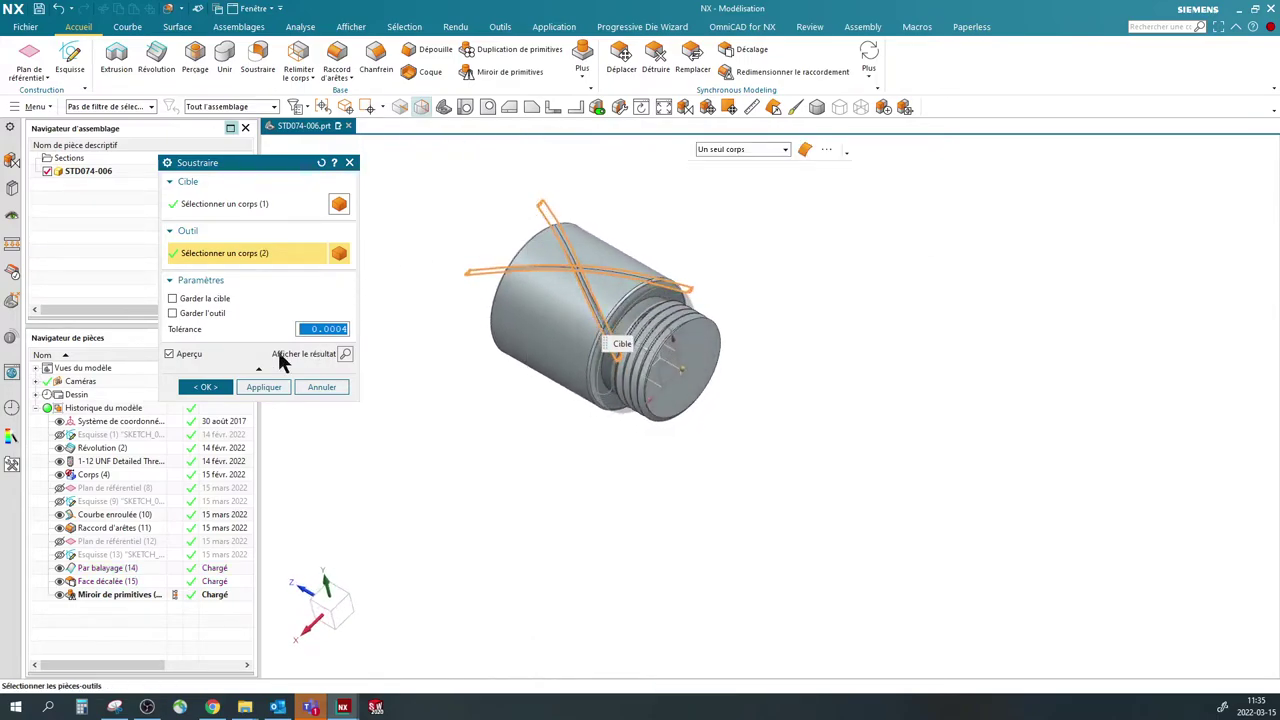
click(210, 386)
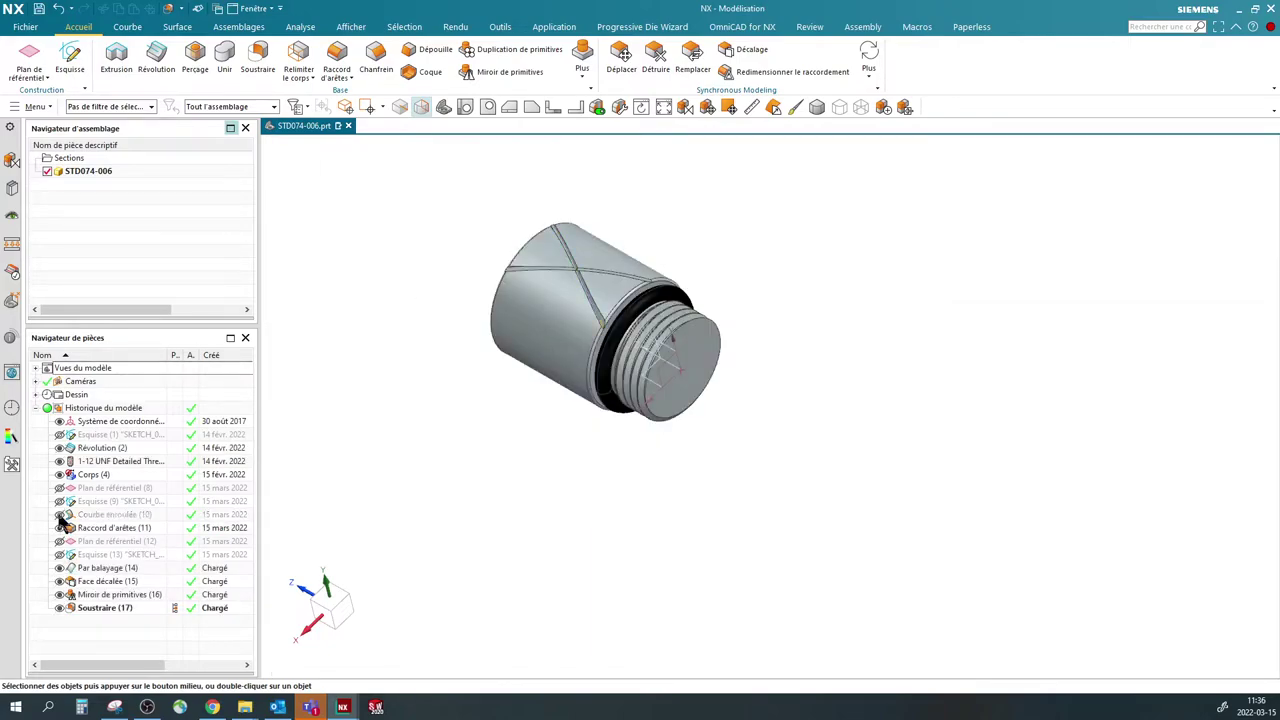
scroll(586, 300, up, 6)
middle_drag(586, 300, 523, 320)
scroll(597, 266, down, 5)
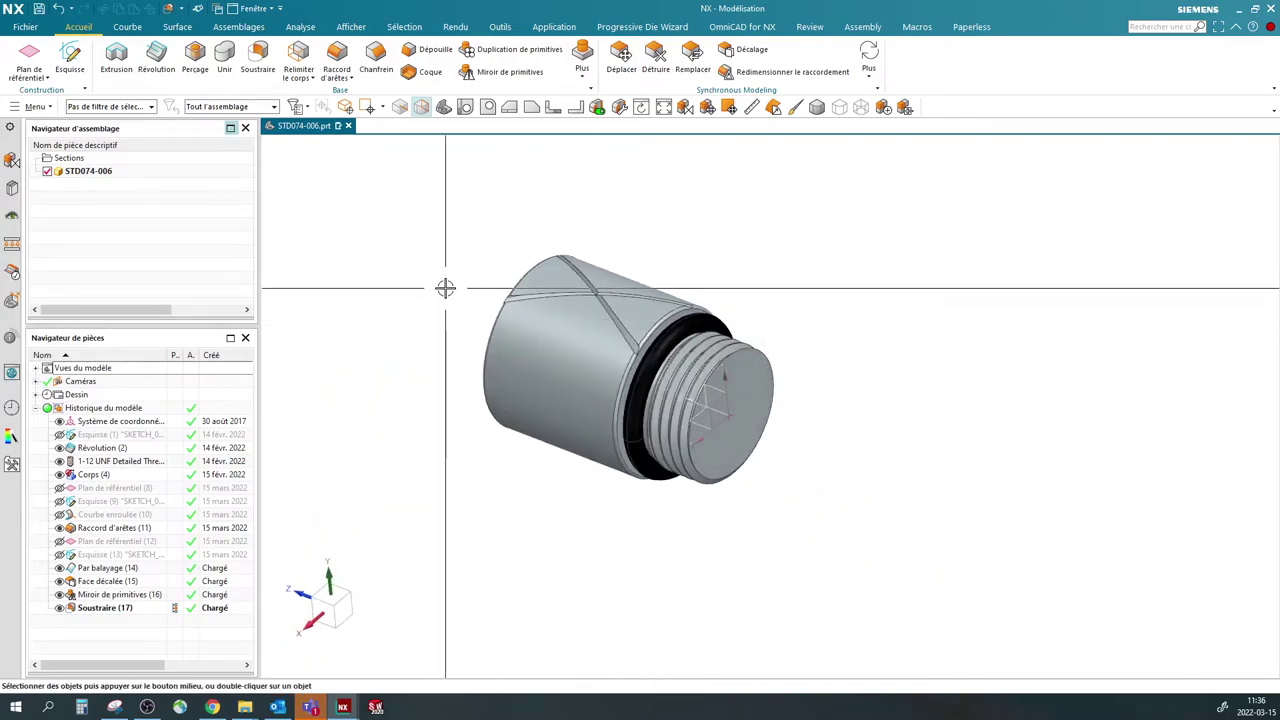
click(480, 50)
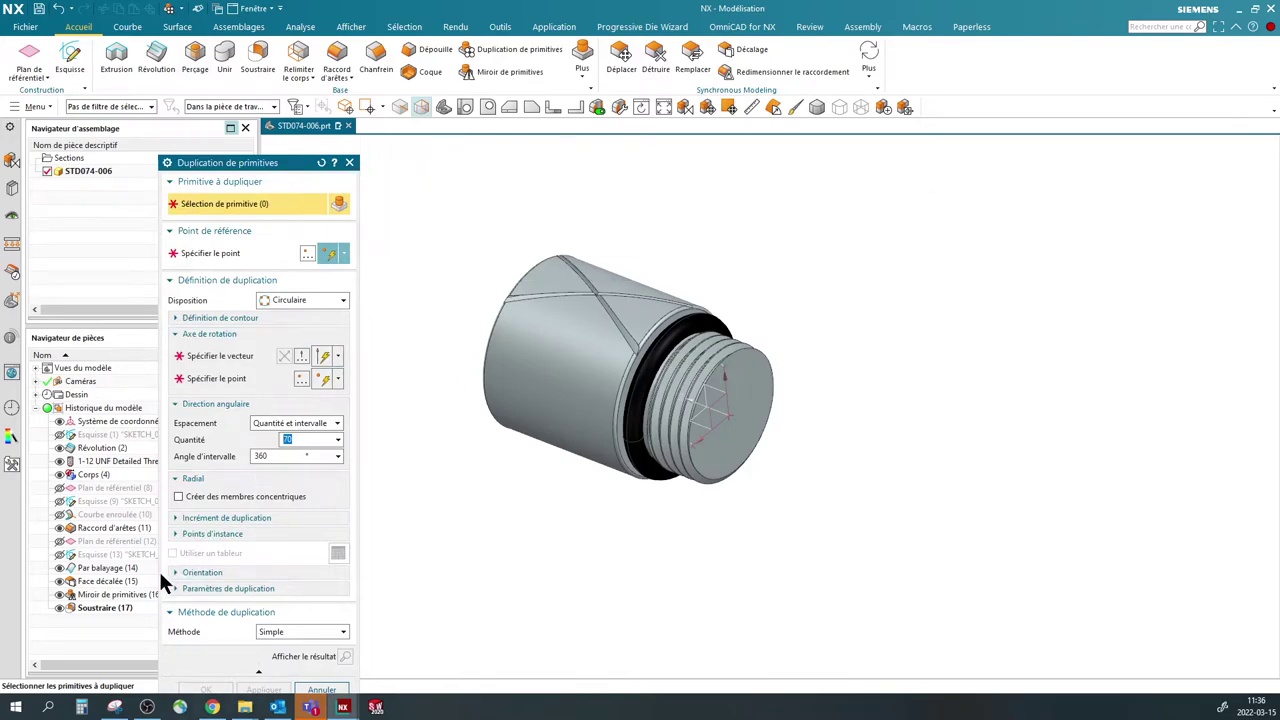
click(110, 608)
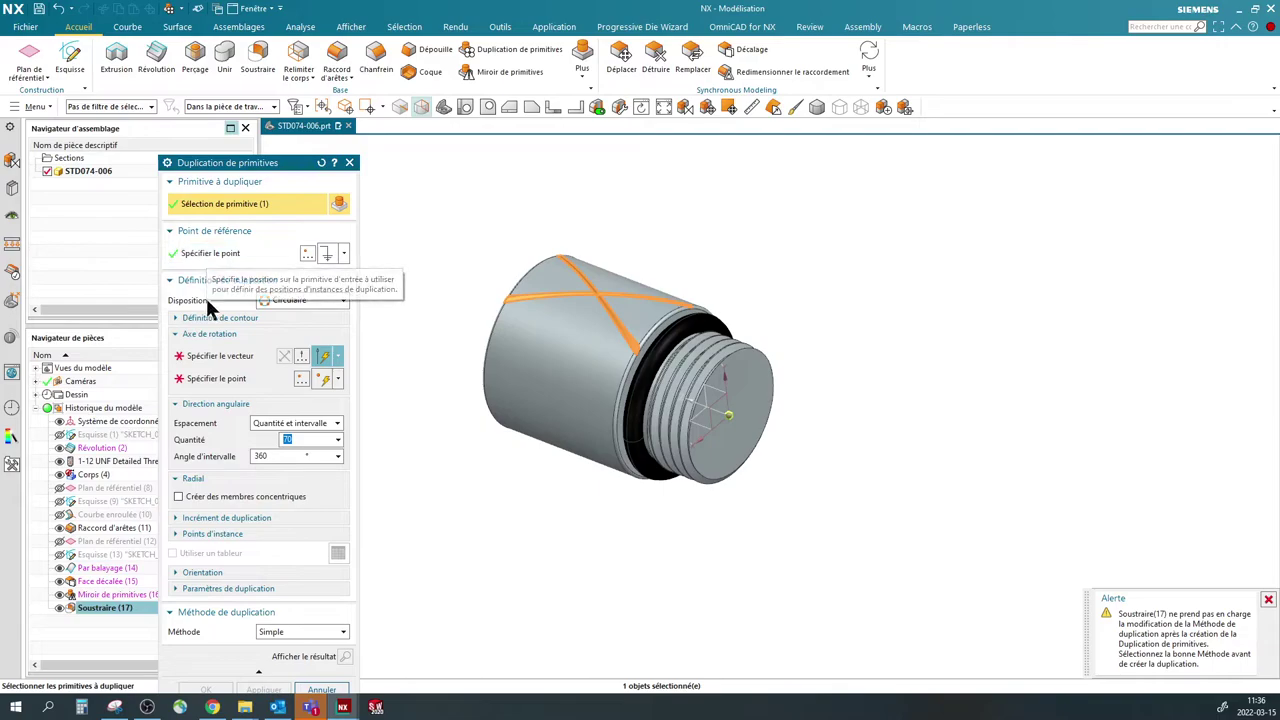
click(206, 355)
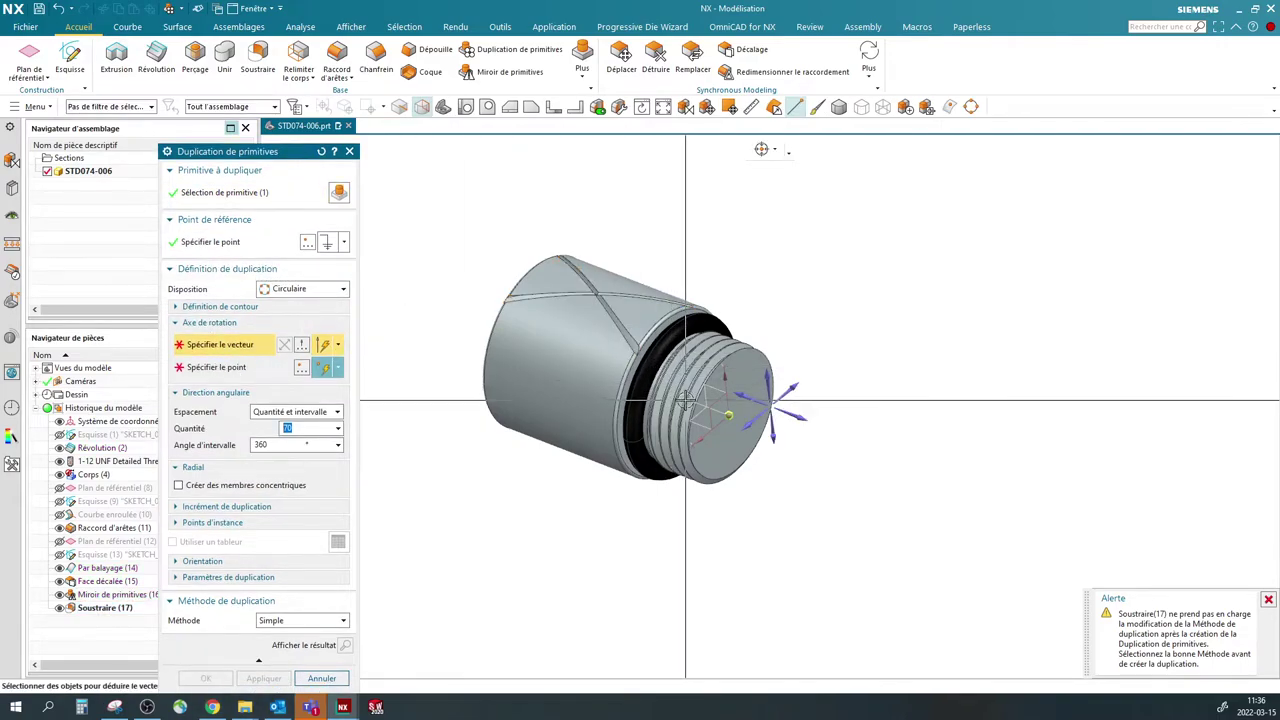
click(443, 395)
mouse_move(443, 395)
middle_down()
mouse_move(383, 371)
mouse_move(444, 404)
middle_up()
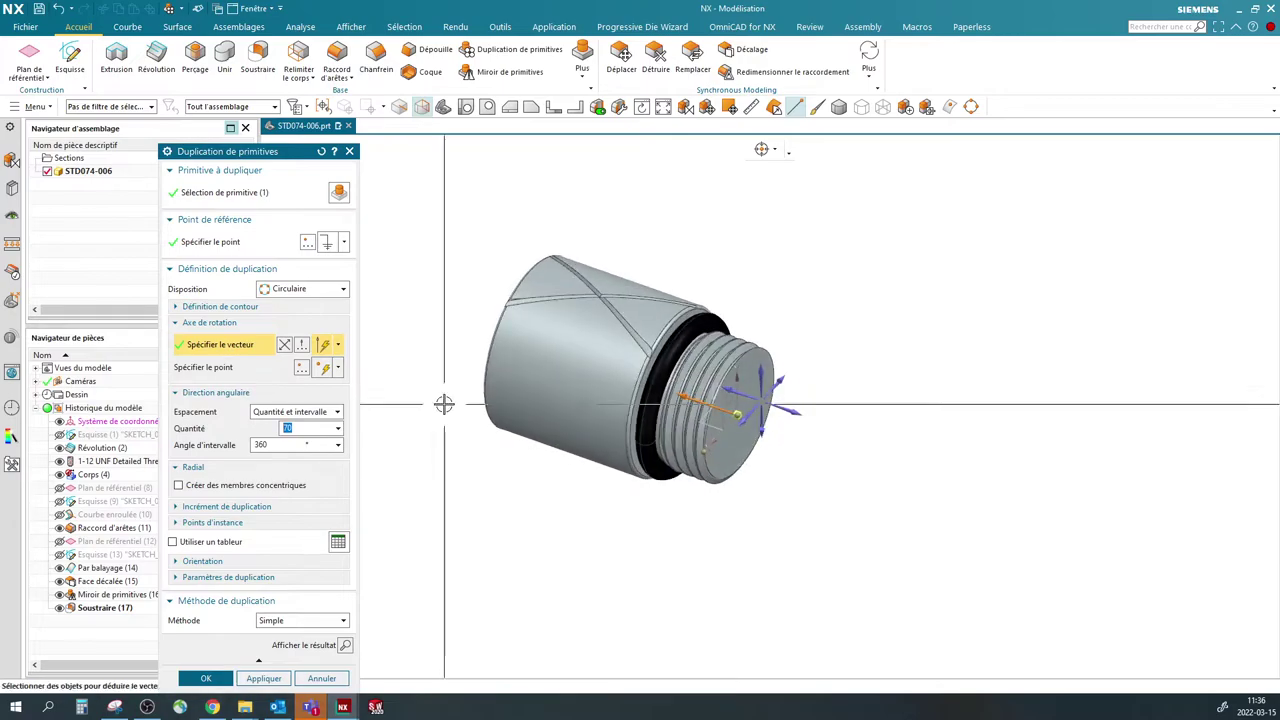
click(303, 418)
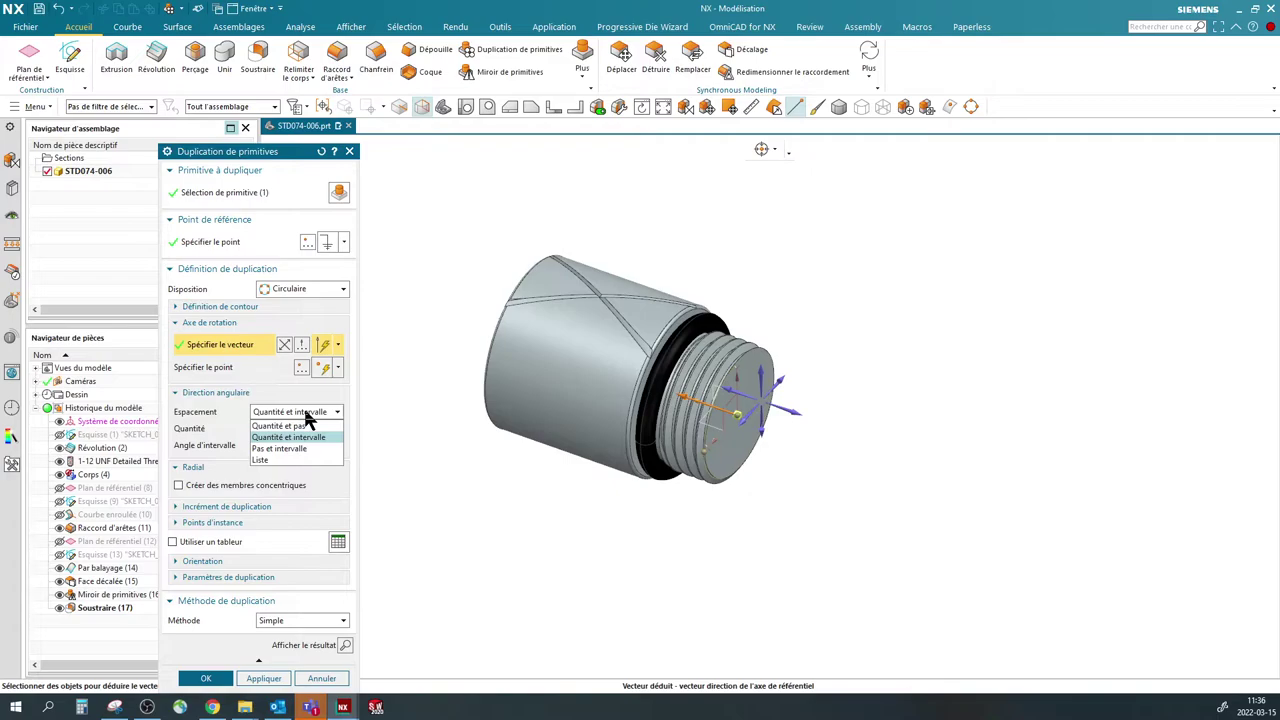
click(306, 417)
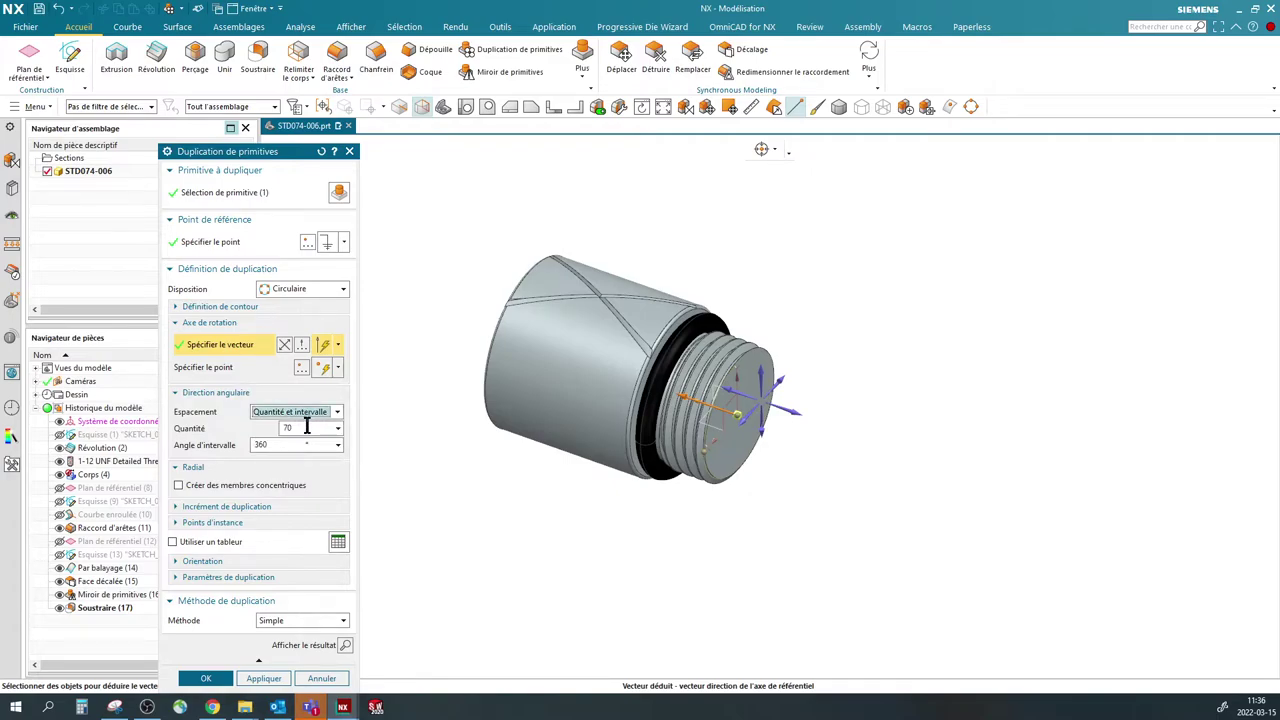
click(306, 427)
click(286, 444)
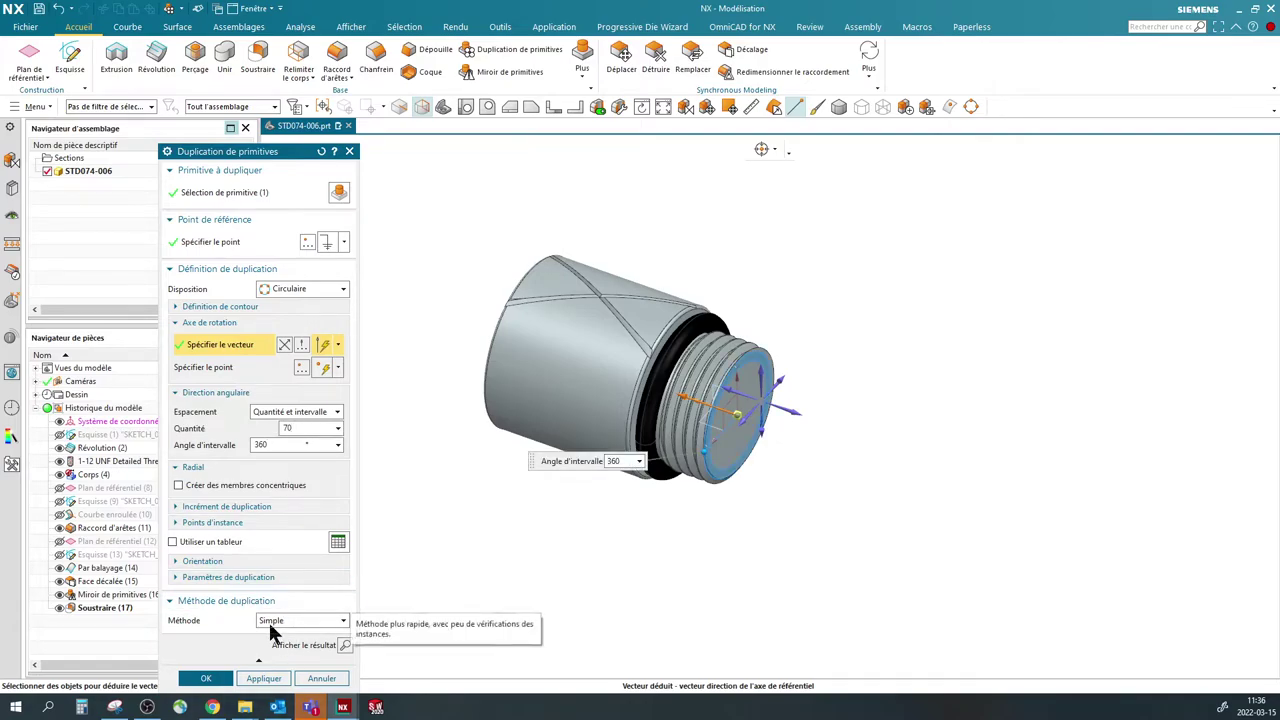
click(339, 543)
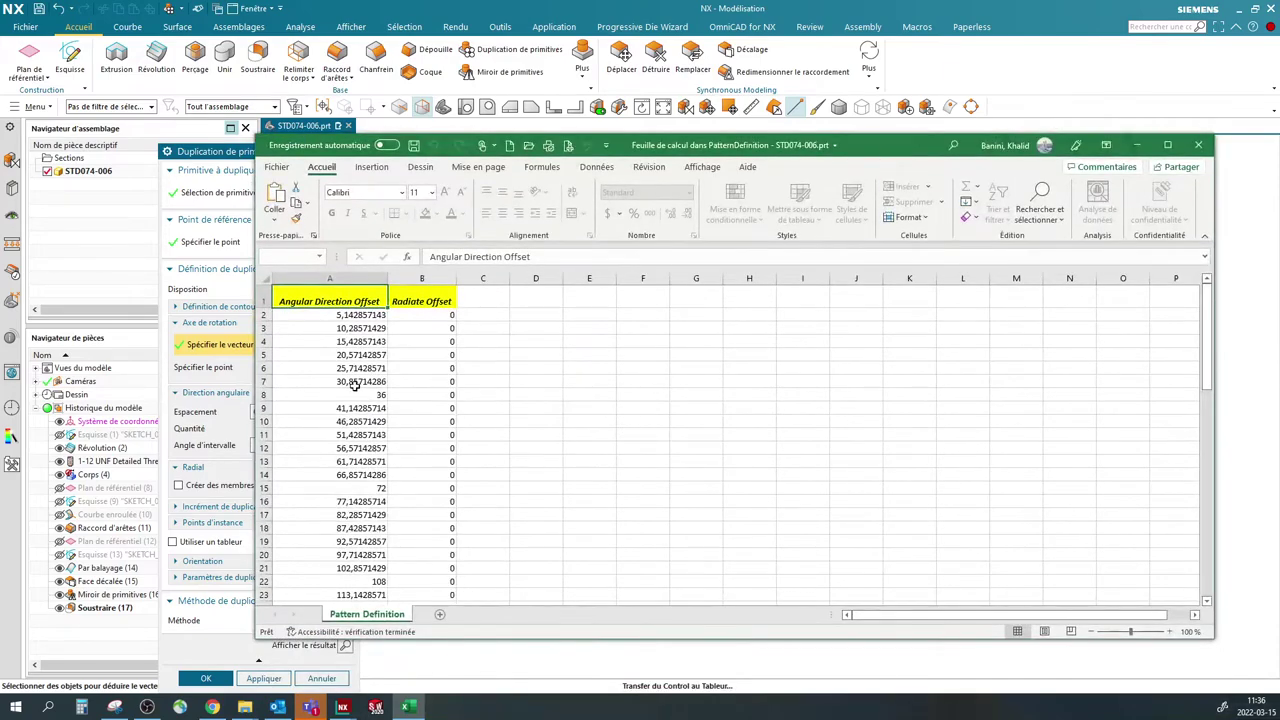
scroll(350, 385, down, 12)
click(1198, 145)
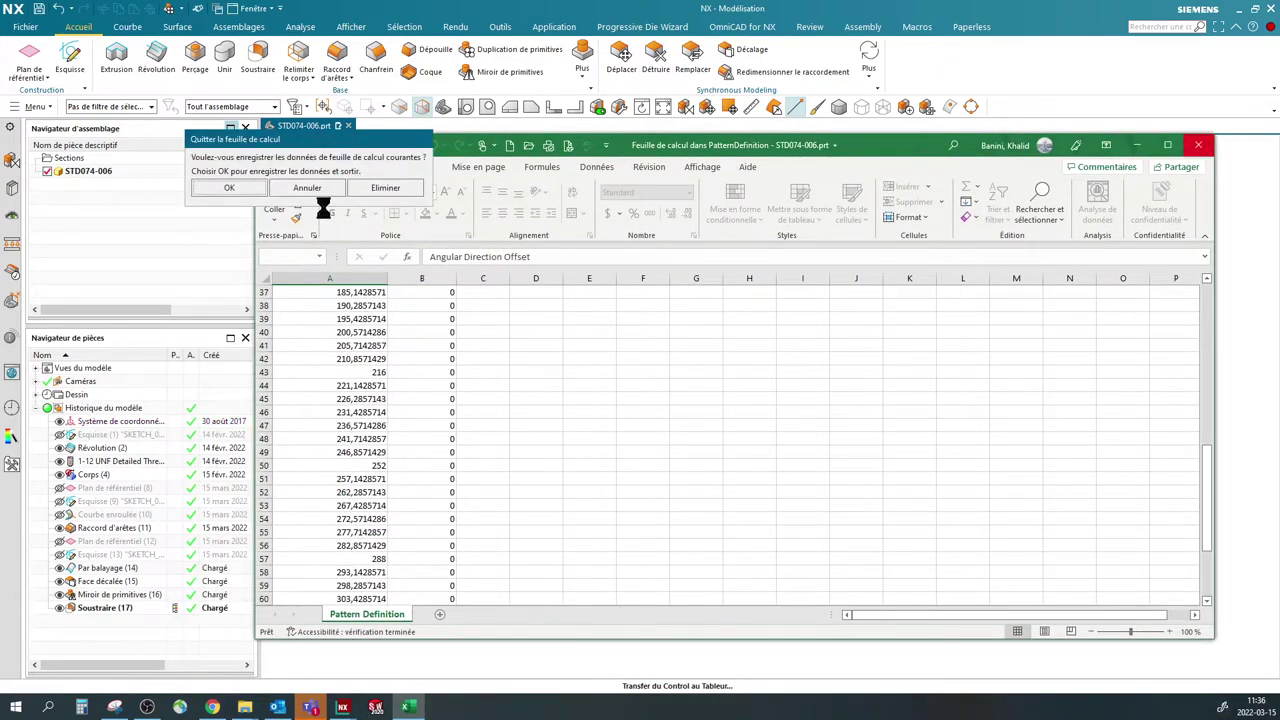
key(Return)
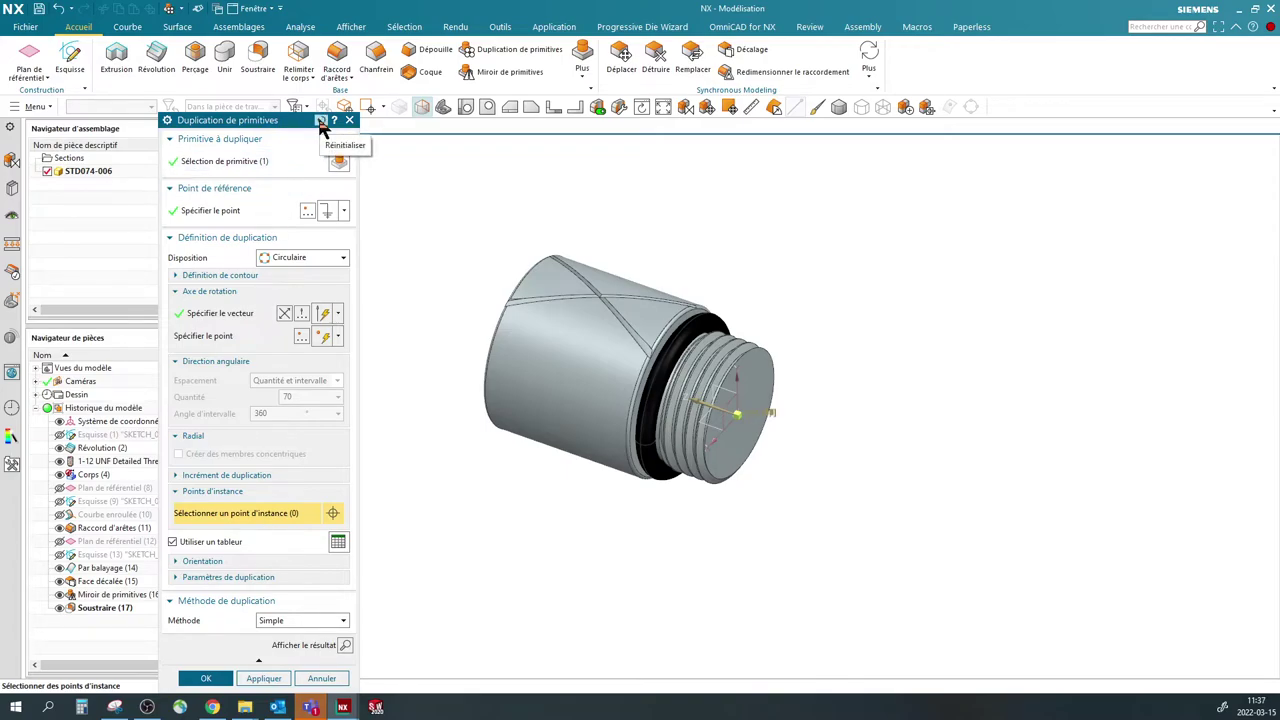
click(349, 120)
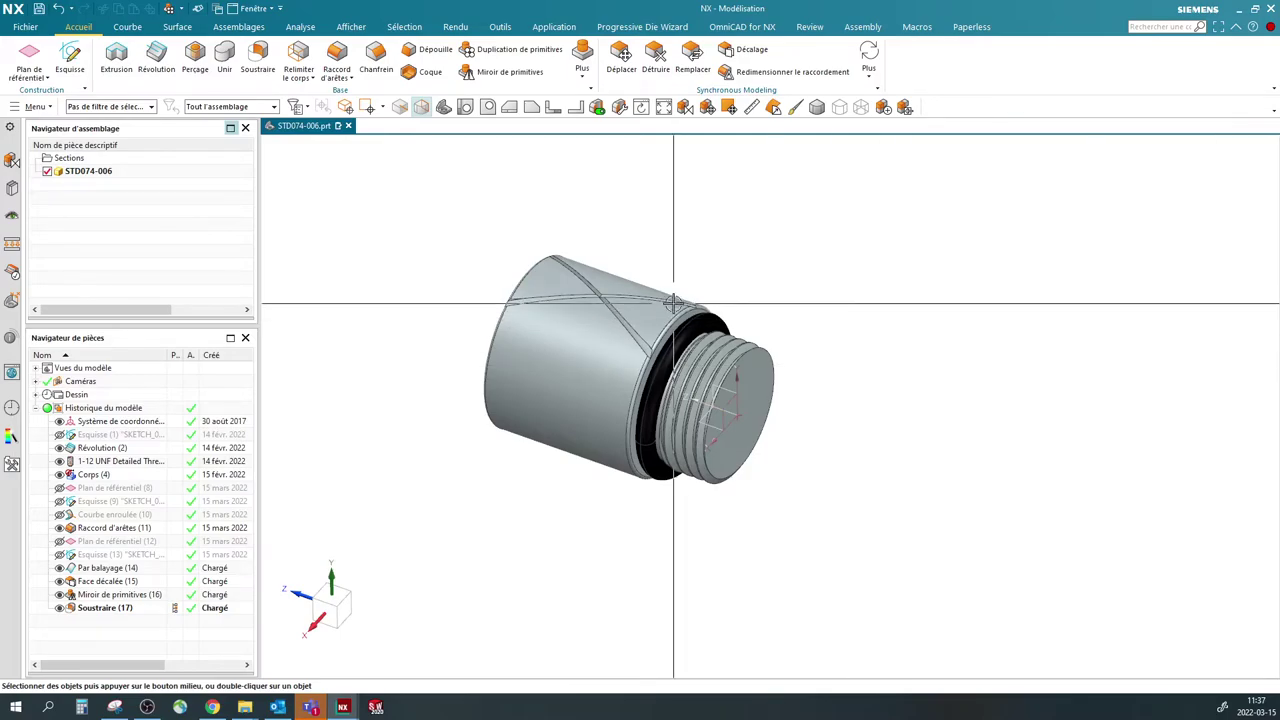
- Pattern the crossed-groove subtraction circularly around the plug's axis, with quantity 70 over 360° and the Simple method, and save the part
click(480, 50)
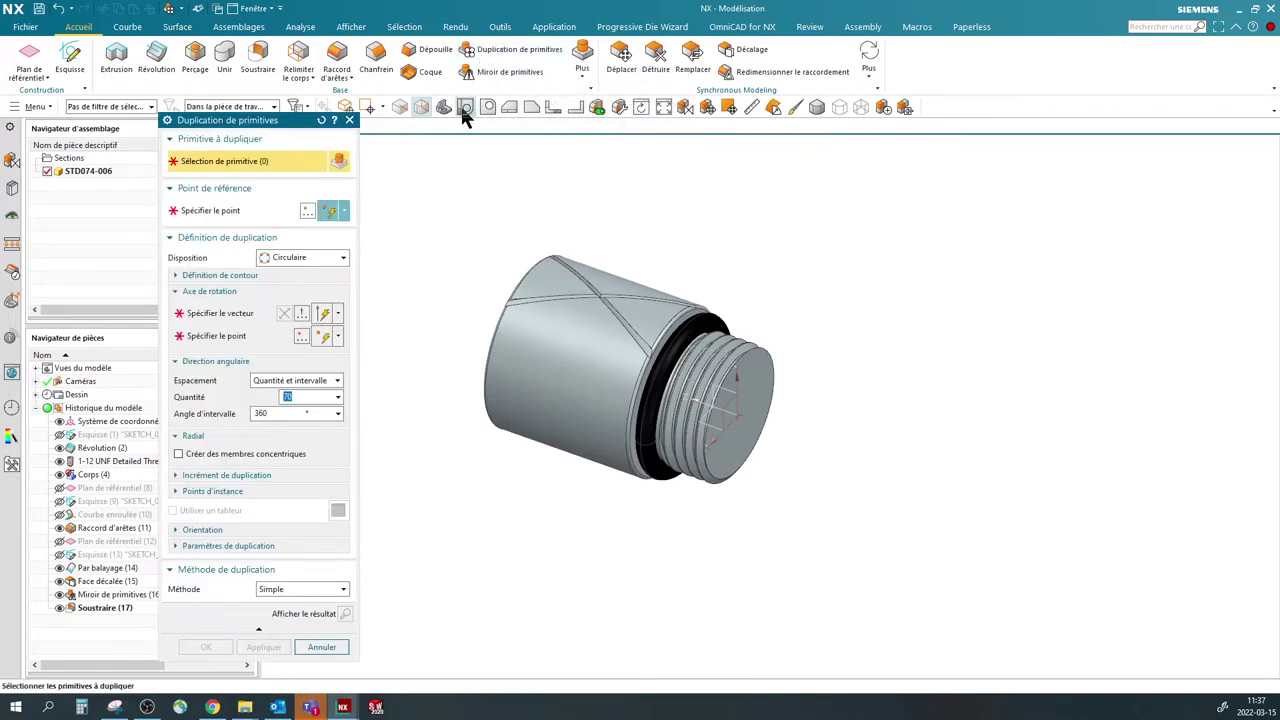
click(101, 607)
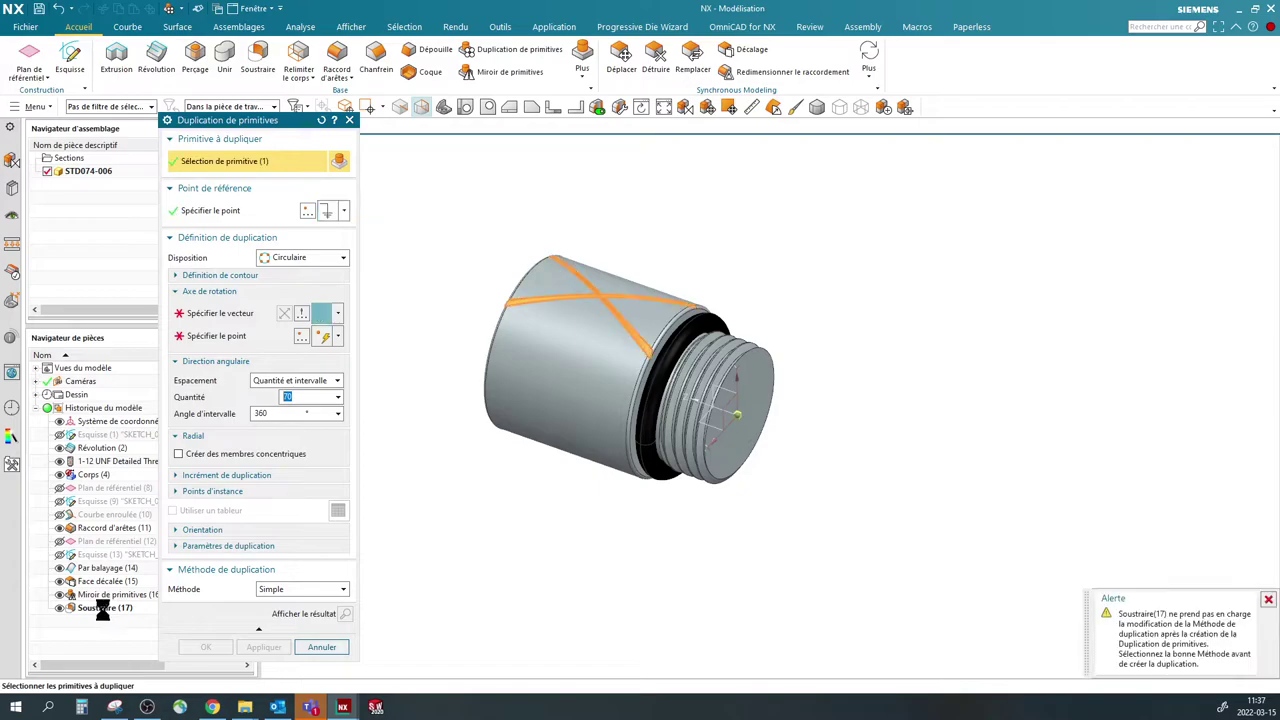
click(213, 316)
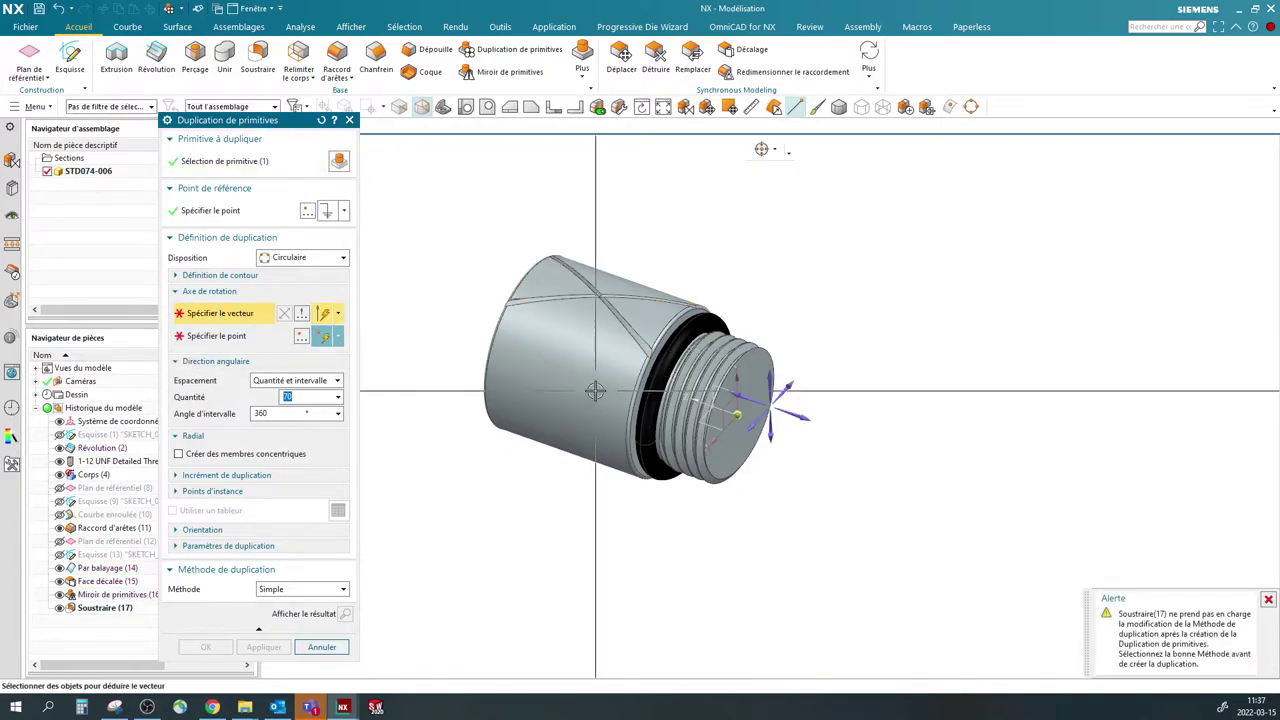
click(700, 400)
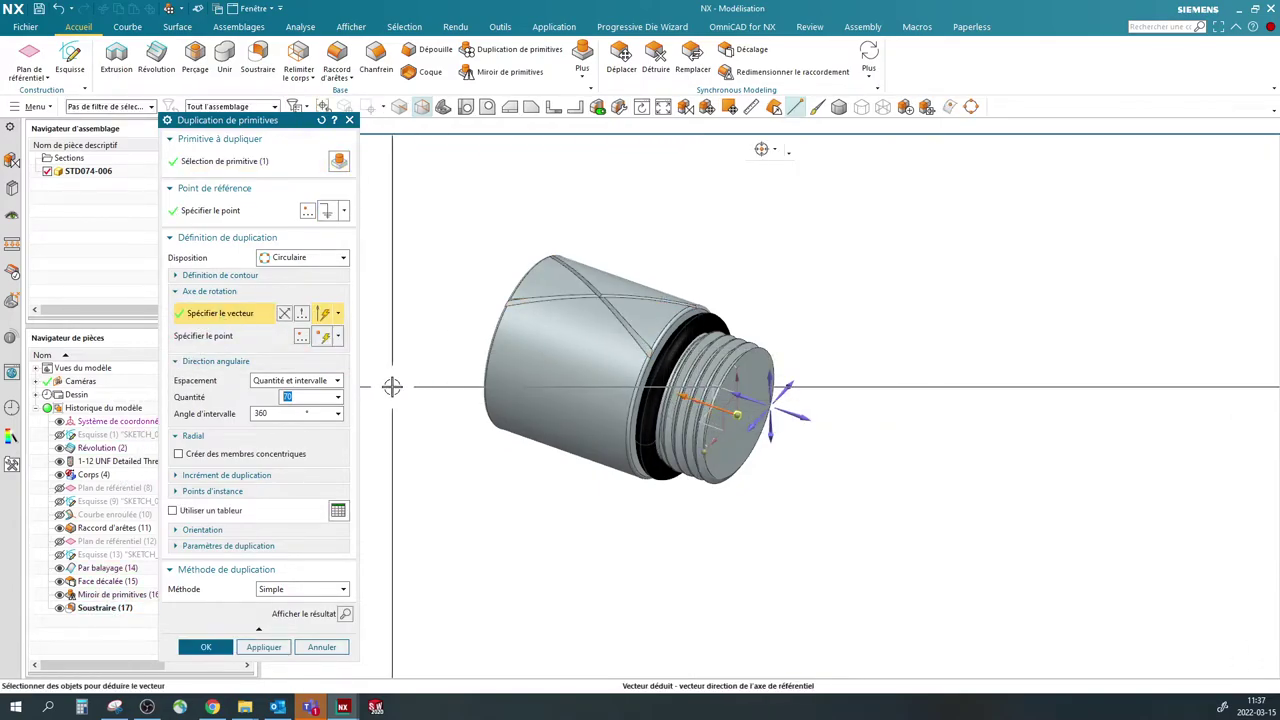
click(300, 384)
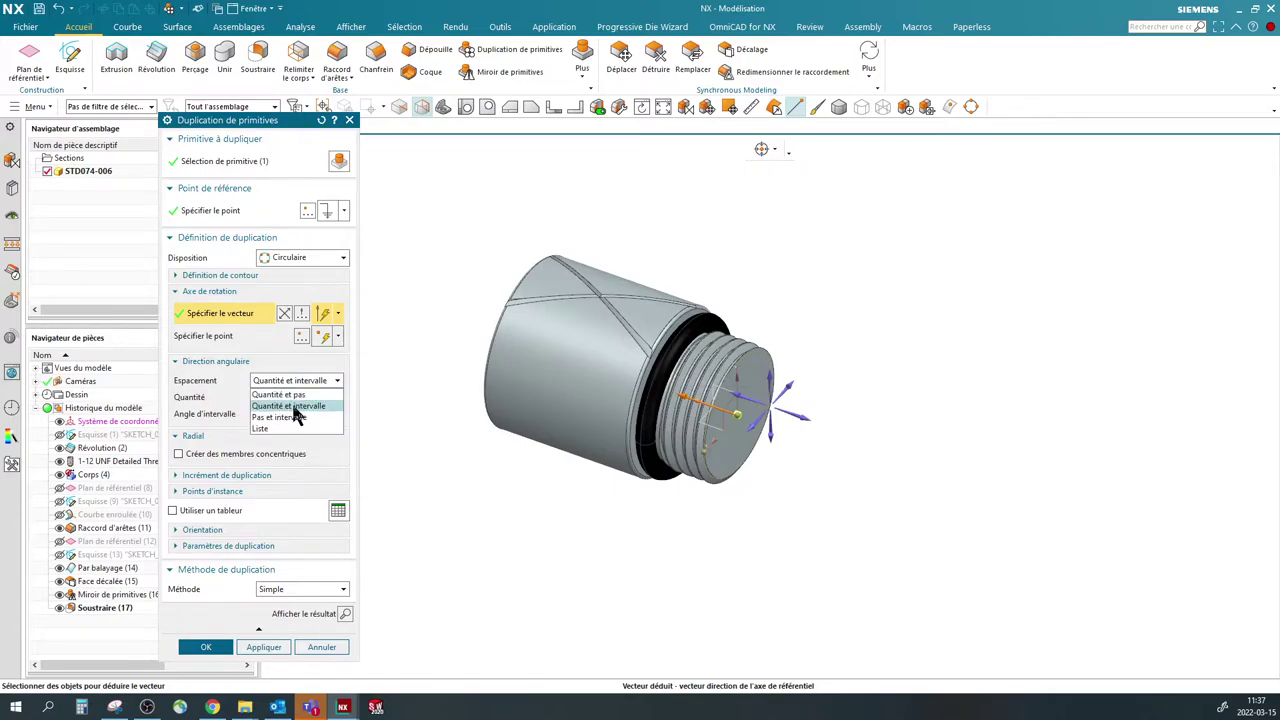
click(294, 406)
click(280, 414)
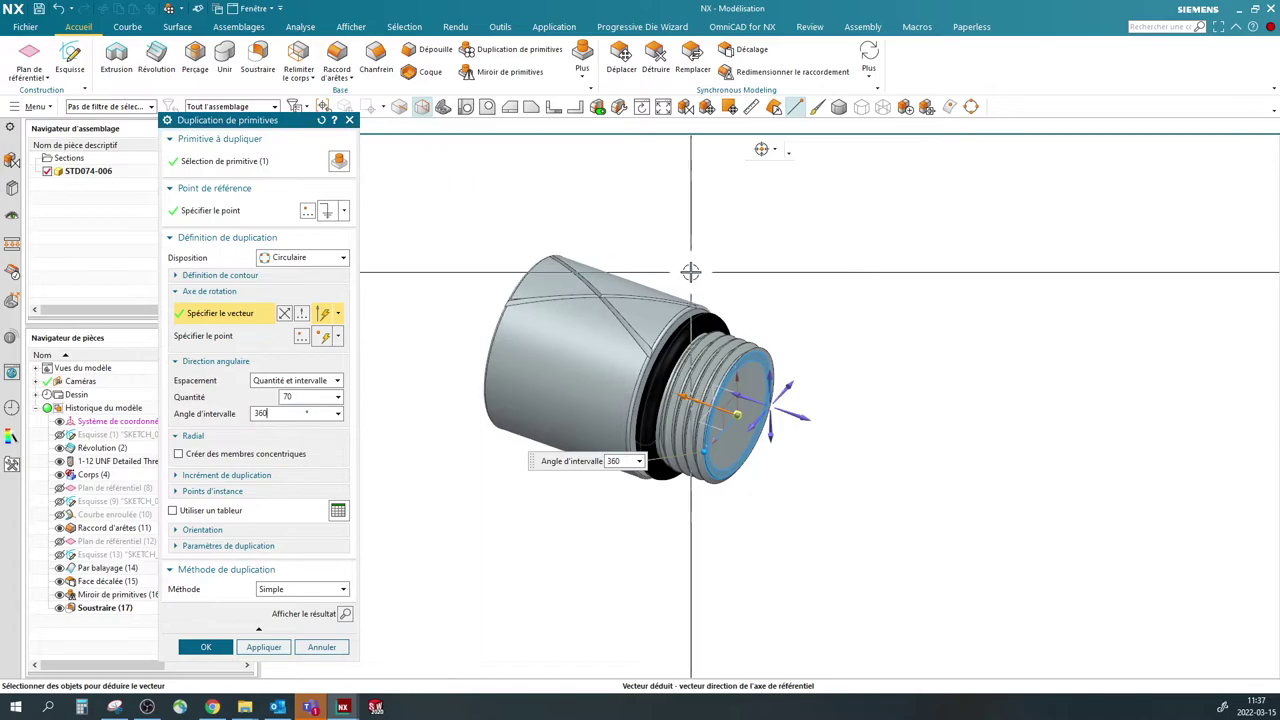
click(201, 648)
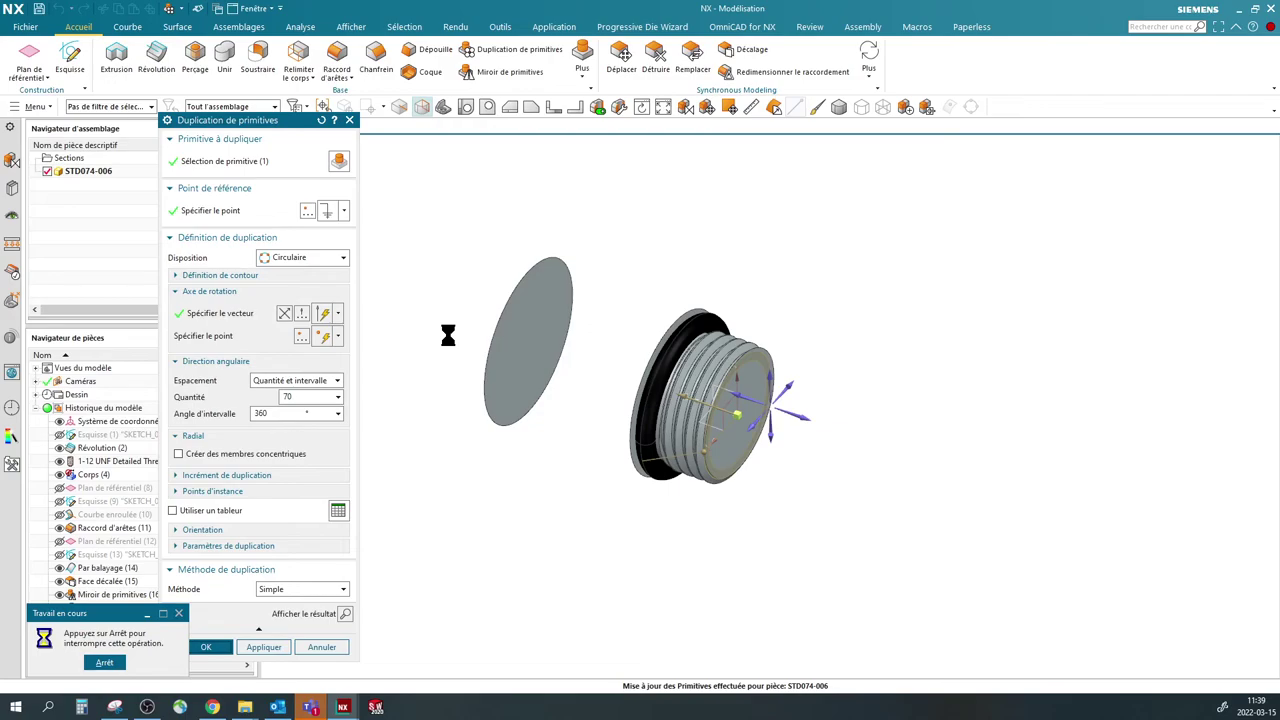
middle_drag(570, 330, 486, 283)
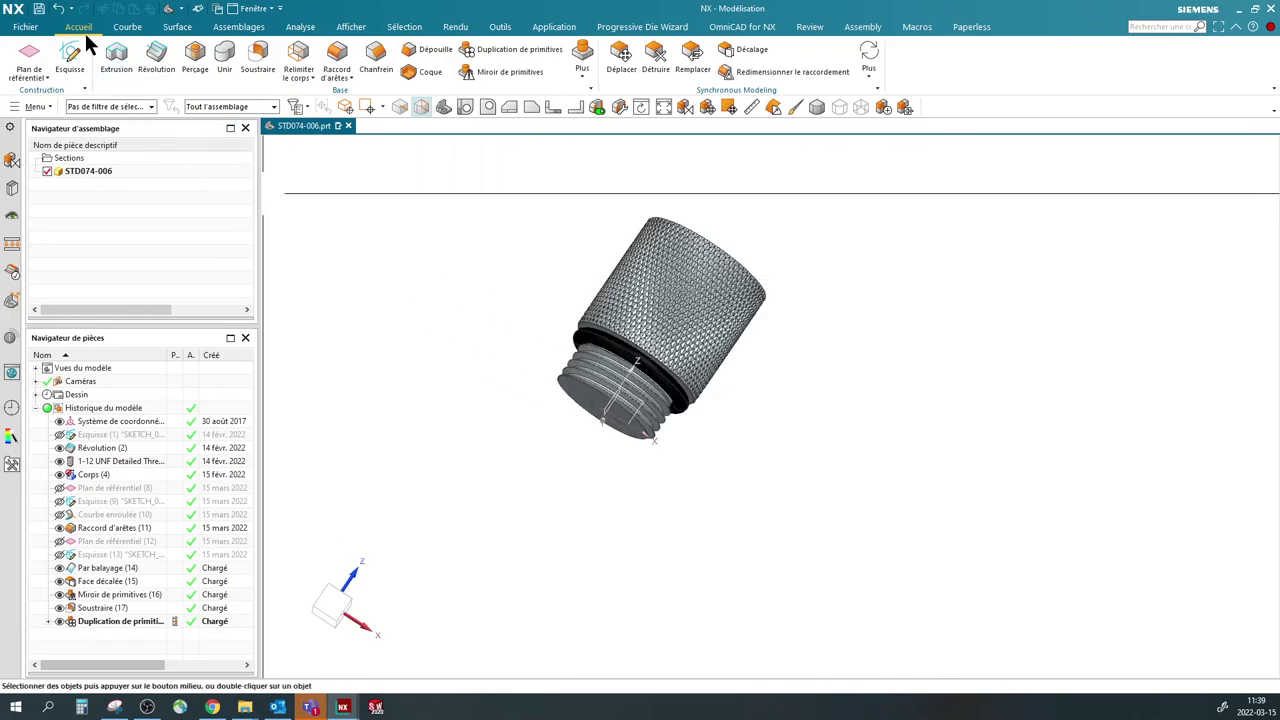
click(38, 8)
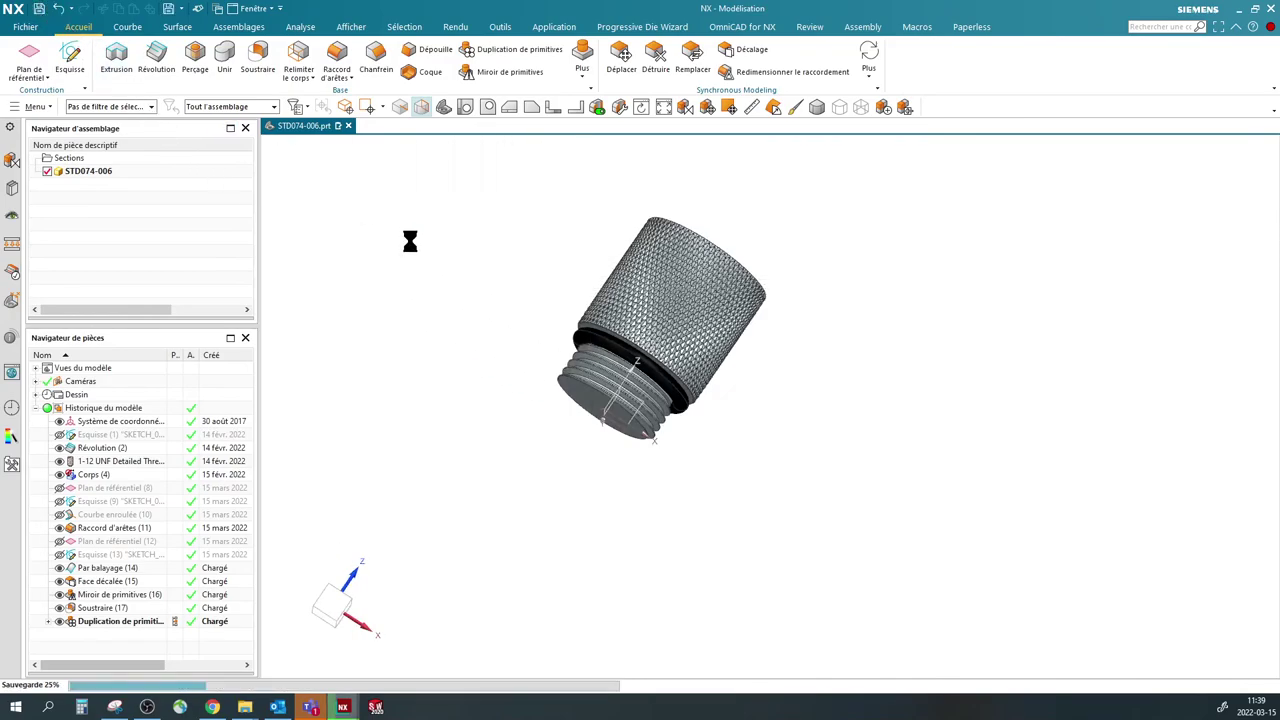